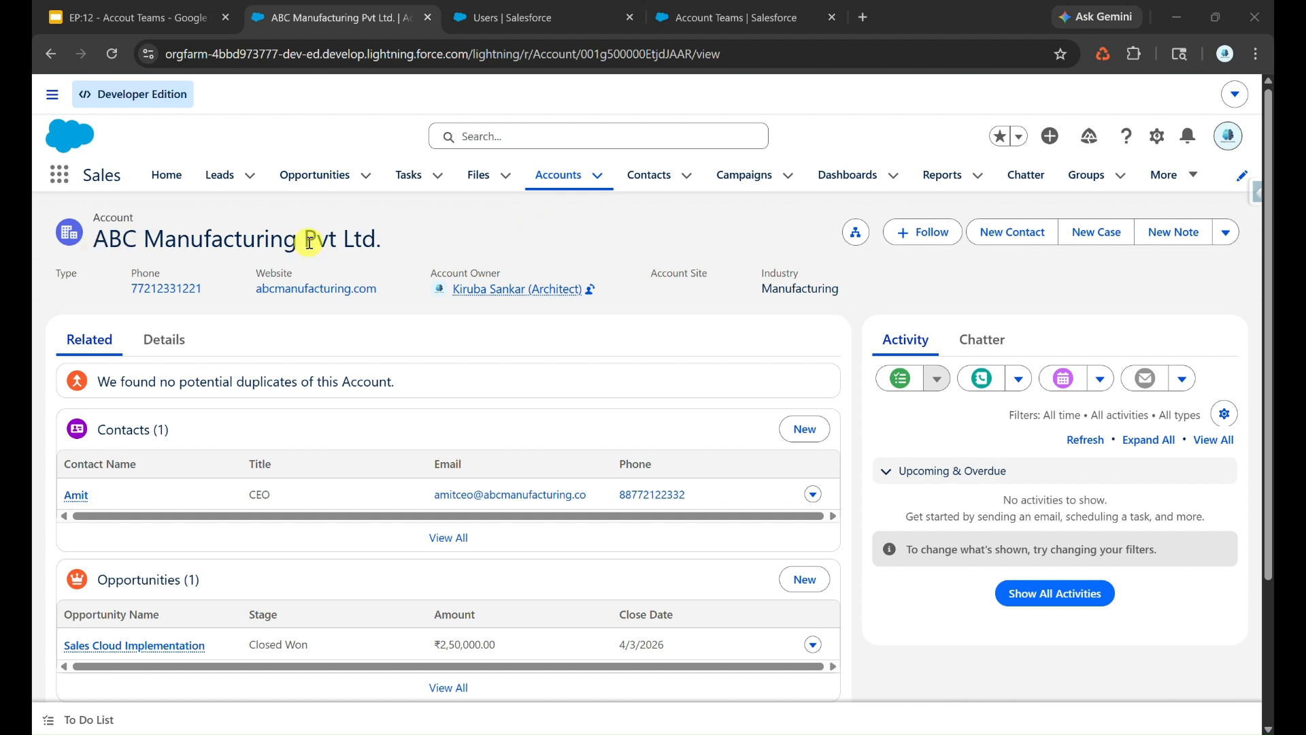
- Review the ABC Manufacturing Pvt Ltd. related lists, the active users, and the accounts accessible to the DEV user
{"action": "scroll", "coordinate": [310, 241], "scroll_direction": "down", "scroll_amount": 1}
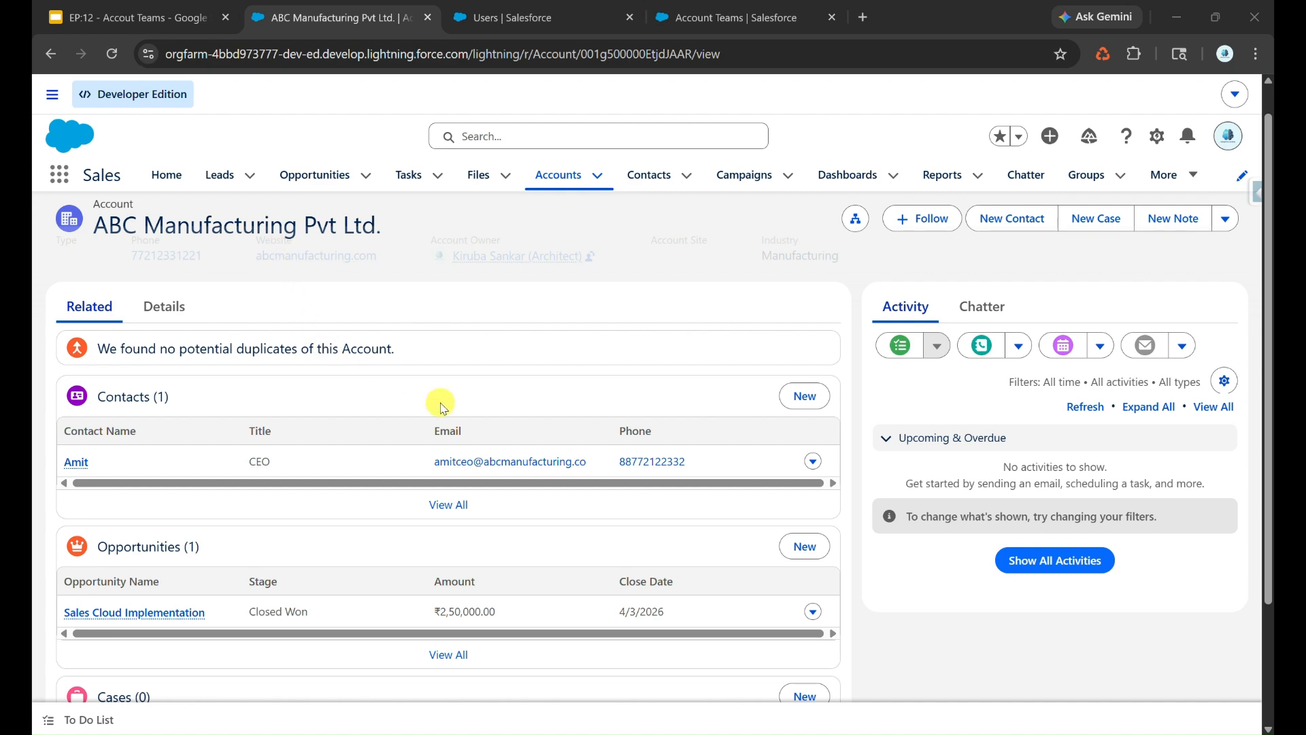
{"action": "left_click", "coordinate": [510, 15]}
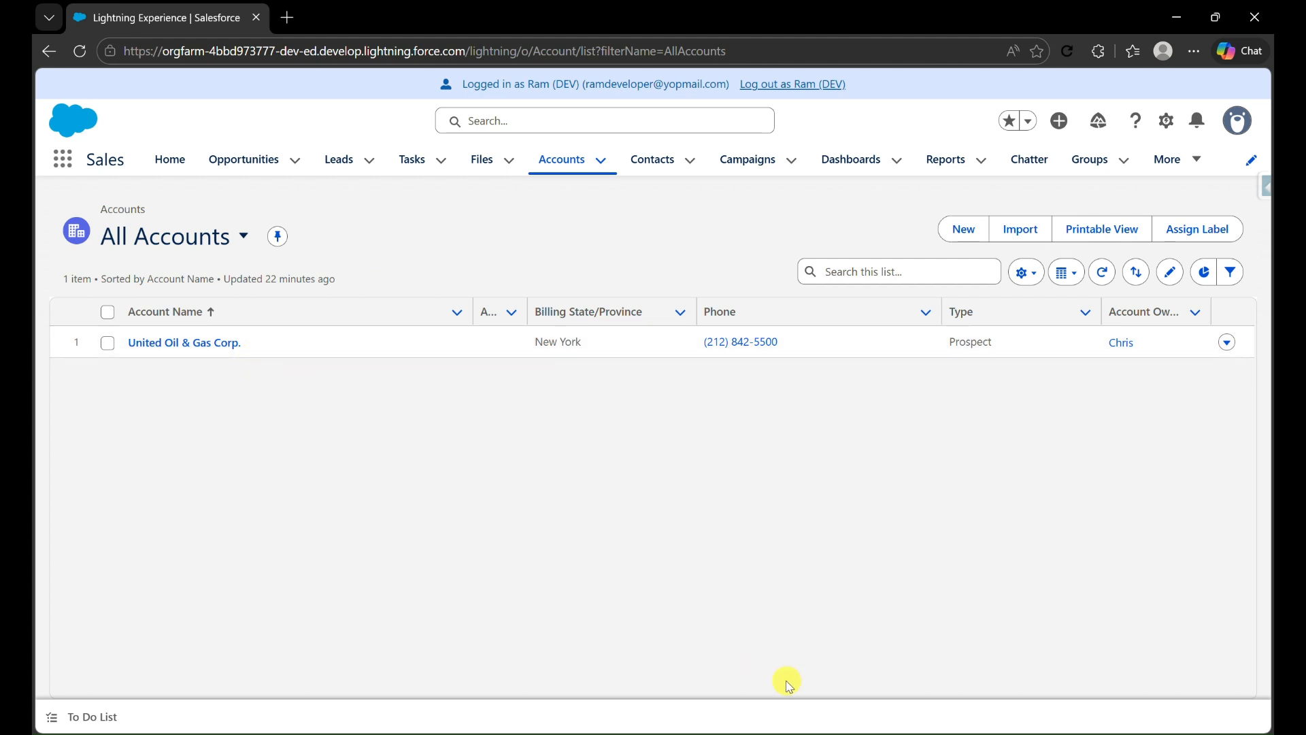
{"action": "key", "text": "alt+Tab"}
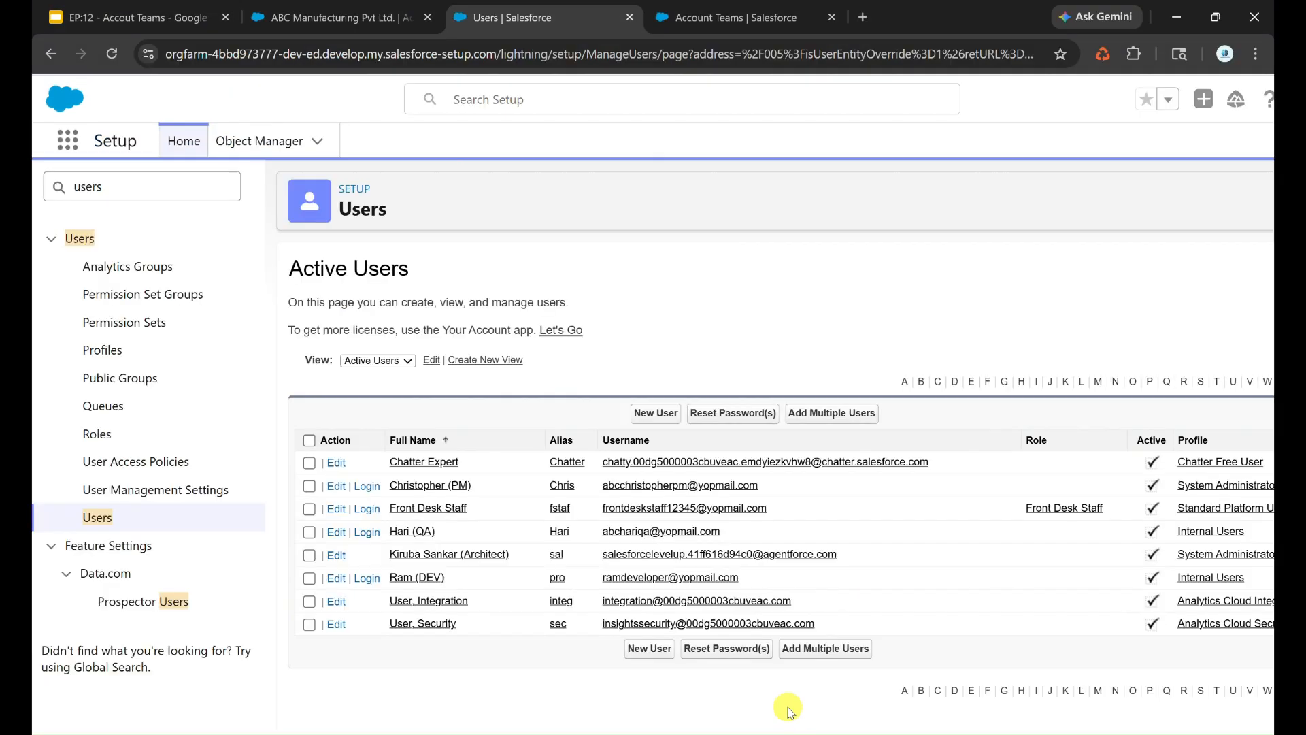
- Enable Account Teams for the organization in the Account Teams setup and save the setting
{"action": "left_click", "coordinate": [785, 27]}
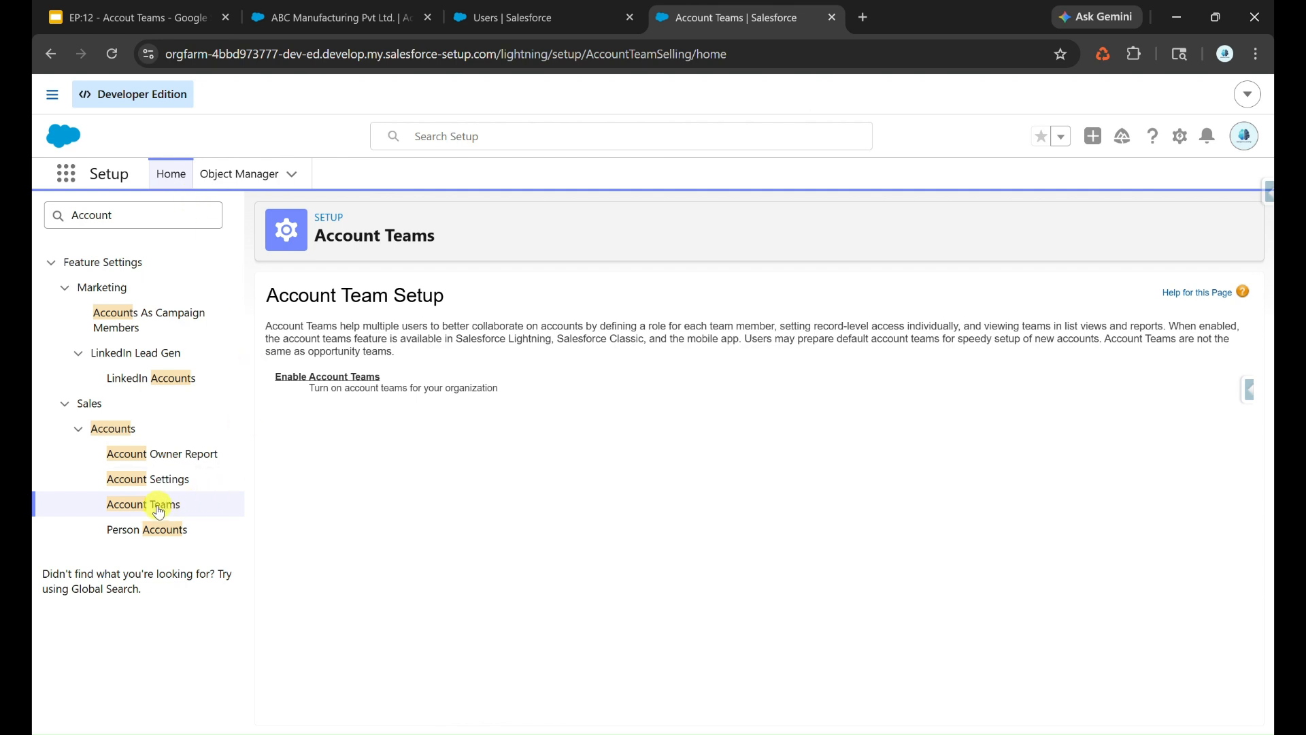
{"action": "left_click", "coordinate": [302, 378]}
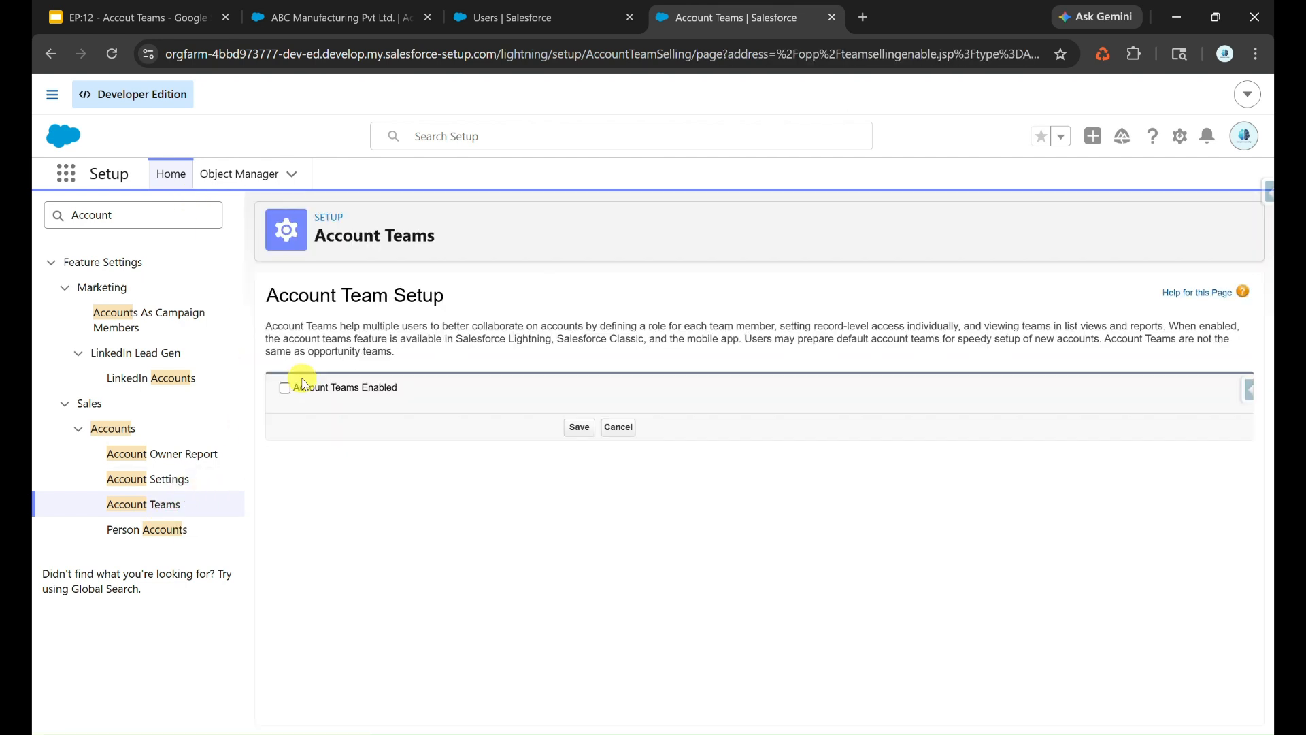
{"action": "left_click", "coordinate": [580, 429]}
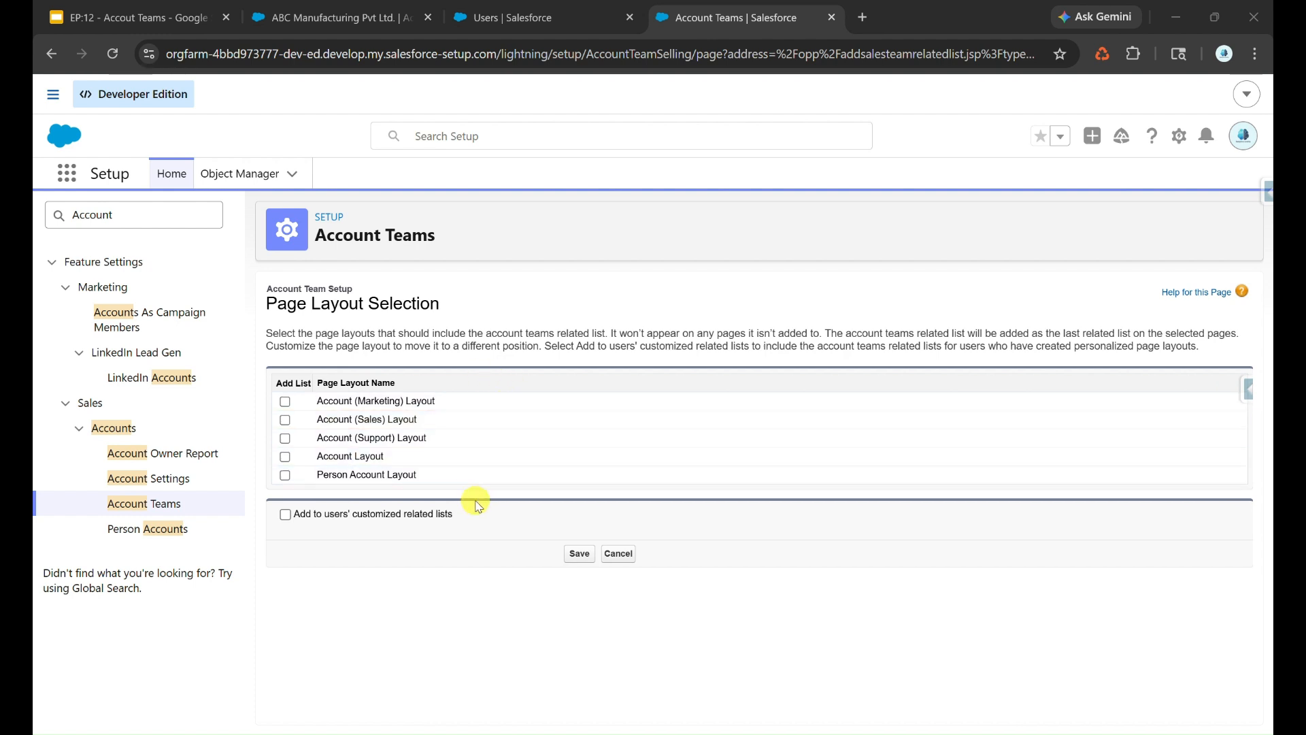
- Add the account teams related list to all five account page layouts and to users' customized related lists, and save
{"action": "left_click", "coordinate": [285, 401]}
{"action": "left_click", "coordinate": [285, 420]}
{"action": "left_click", "coordinate": [285, 438]}
{"action": "left_click", "coordinate": [285, 474]}
{"action": "left_click", "coordinate": [286, 457]}
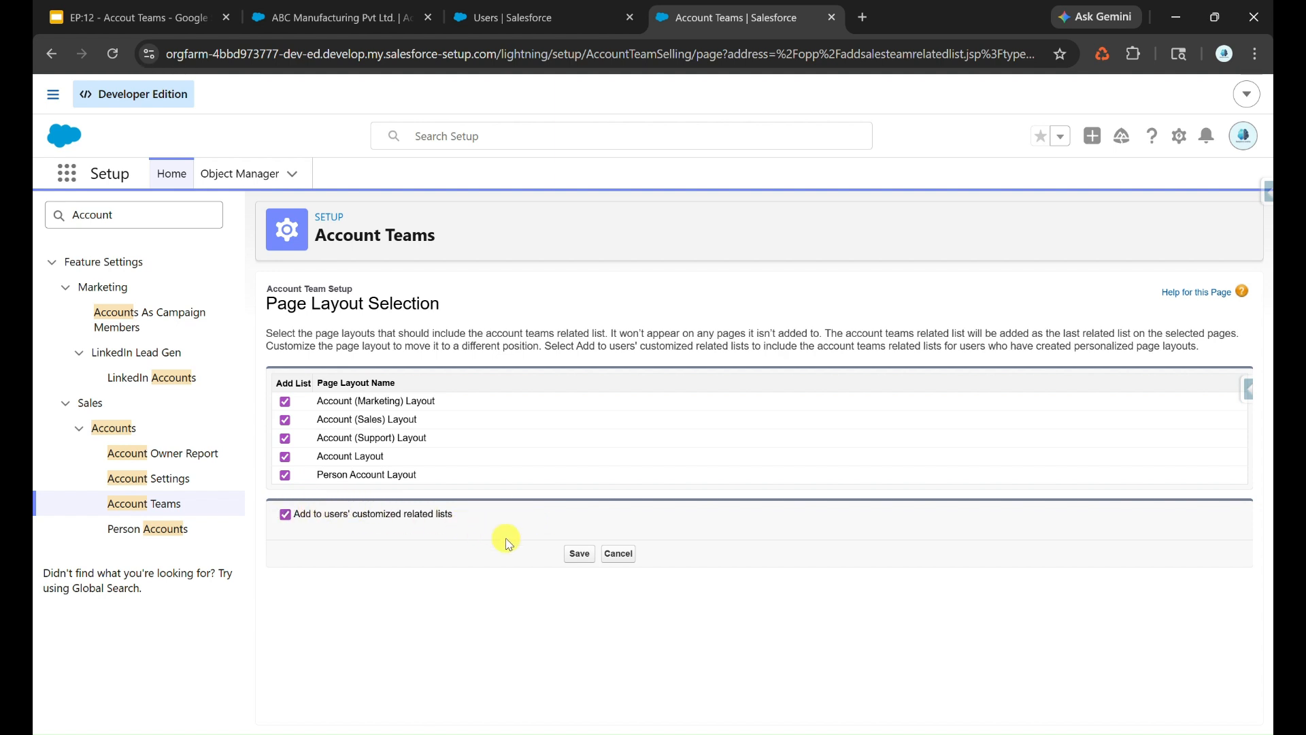
{"action": "left_click", "coordinate": [580, 553]}
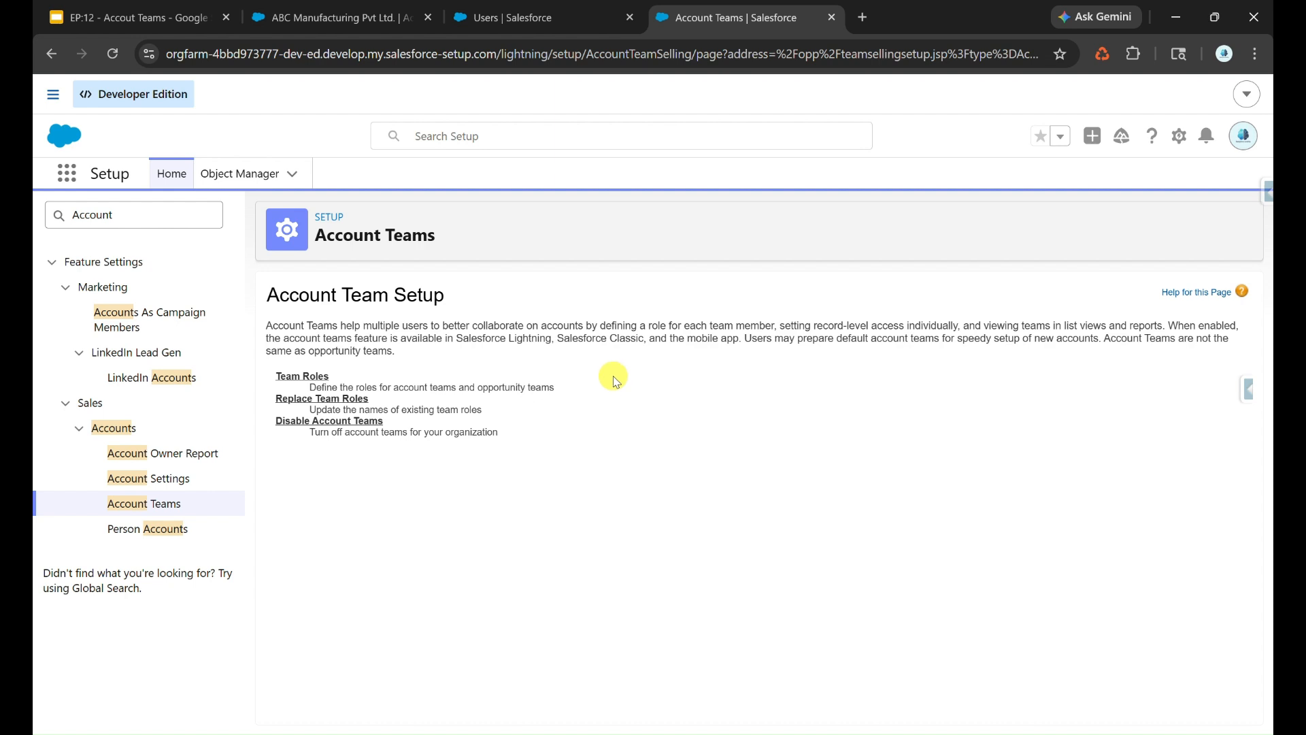
- Rename the Channel Manager, Executive Sponsor, Lead Qualifier and Pre-Sales Consultant team roles to Project Manager, Developer, Quality Analyst and Architect
{"action": "left_click", "coordinate": [319, 381]}
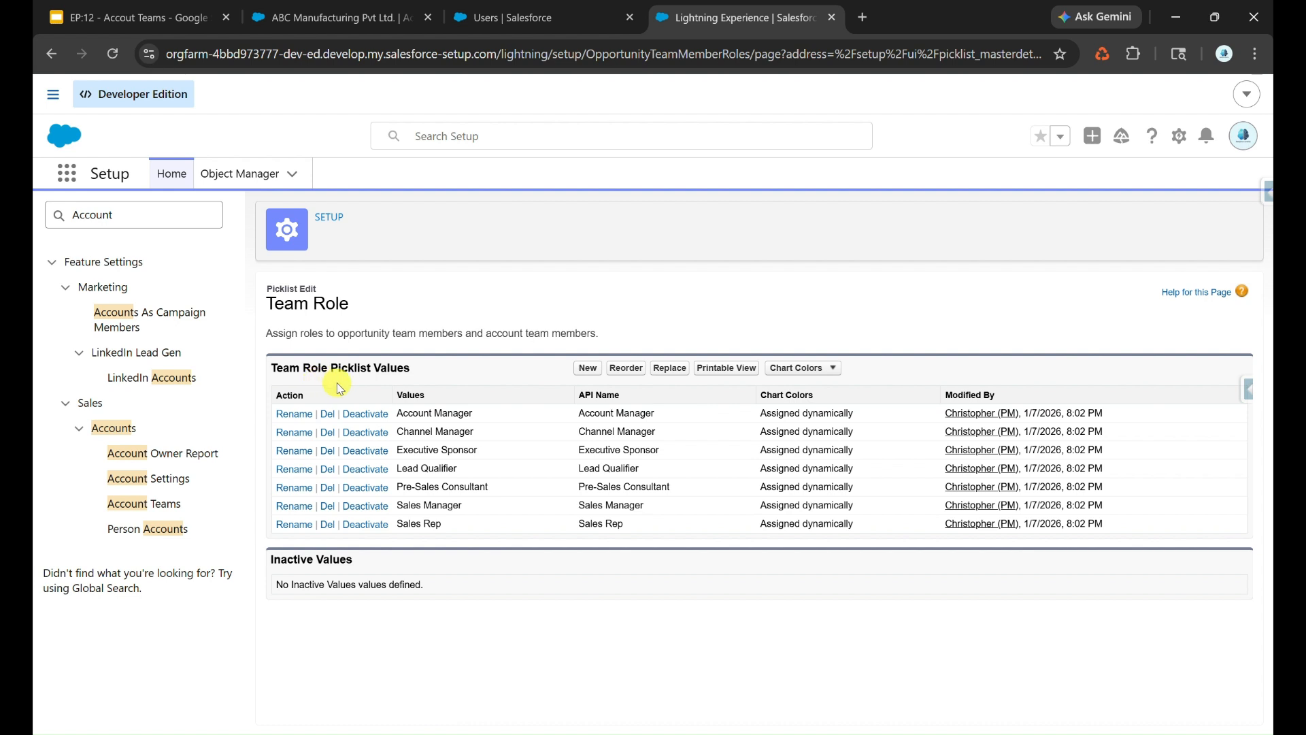
{"action": "left_click", "coordinate": [292, 431]}
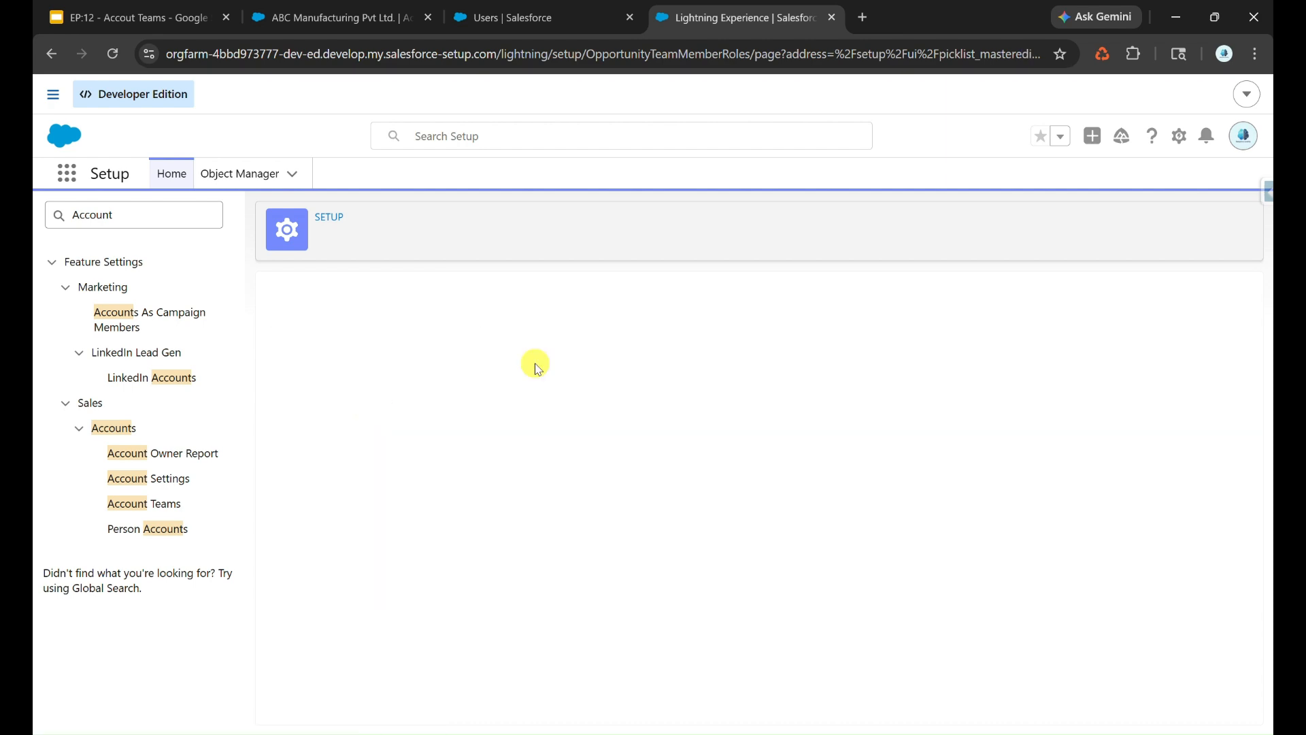
{"action": "type", "text": "Project manager"}
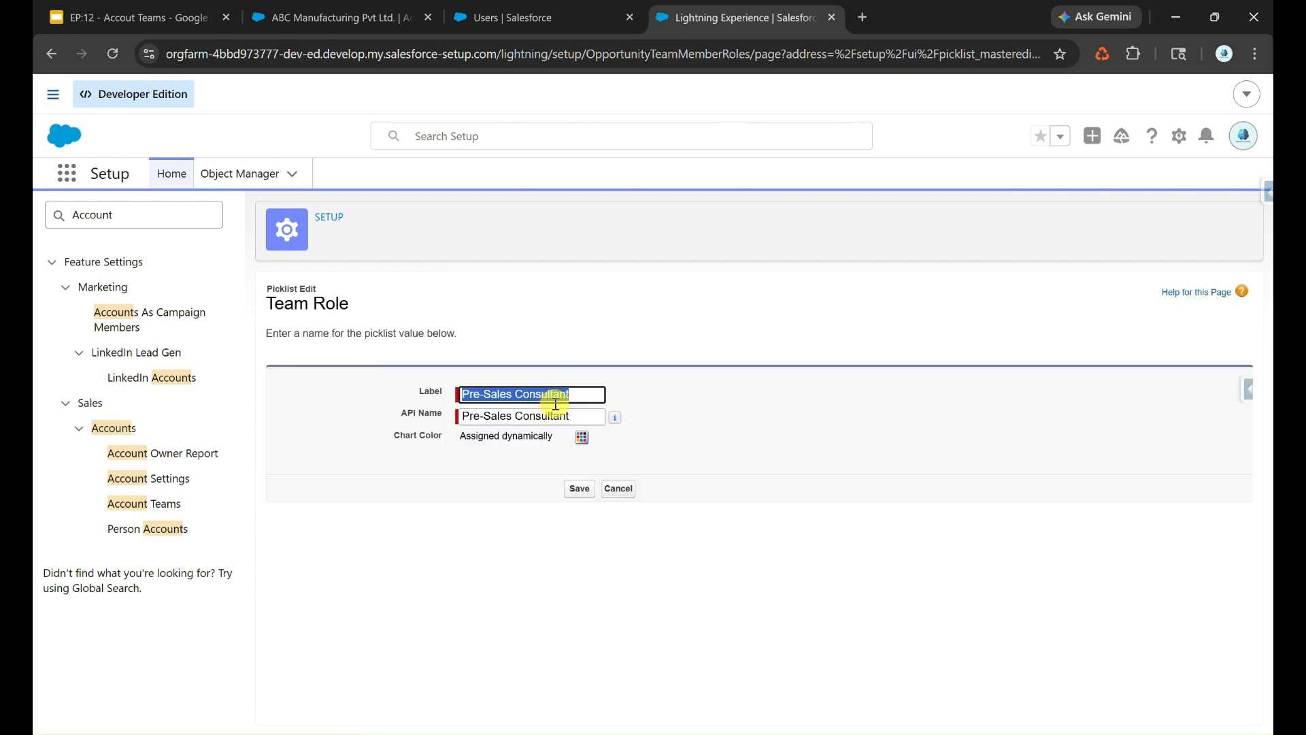
{"action": "left_click", "coordinate": [333, 514]}
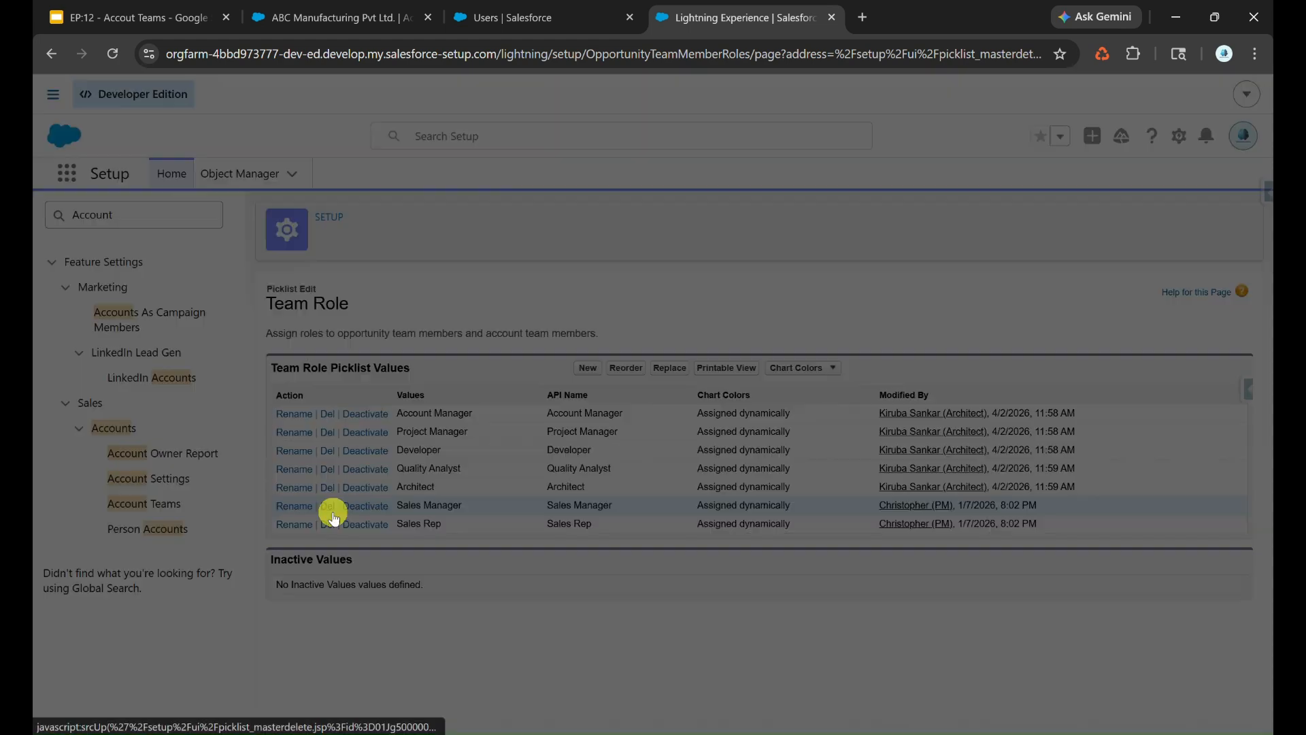
{"action": "key", "text": "Return"}
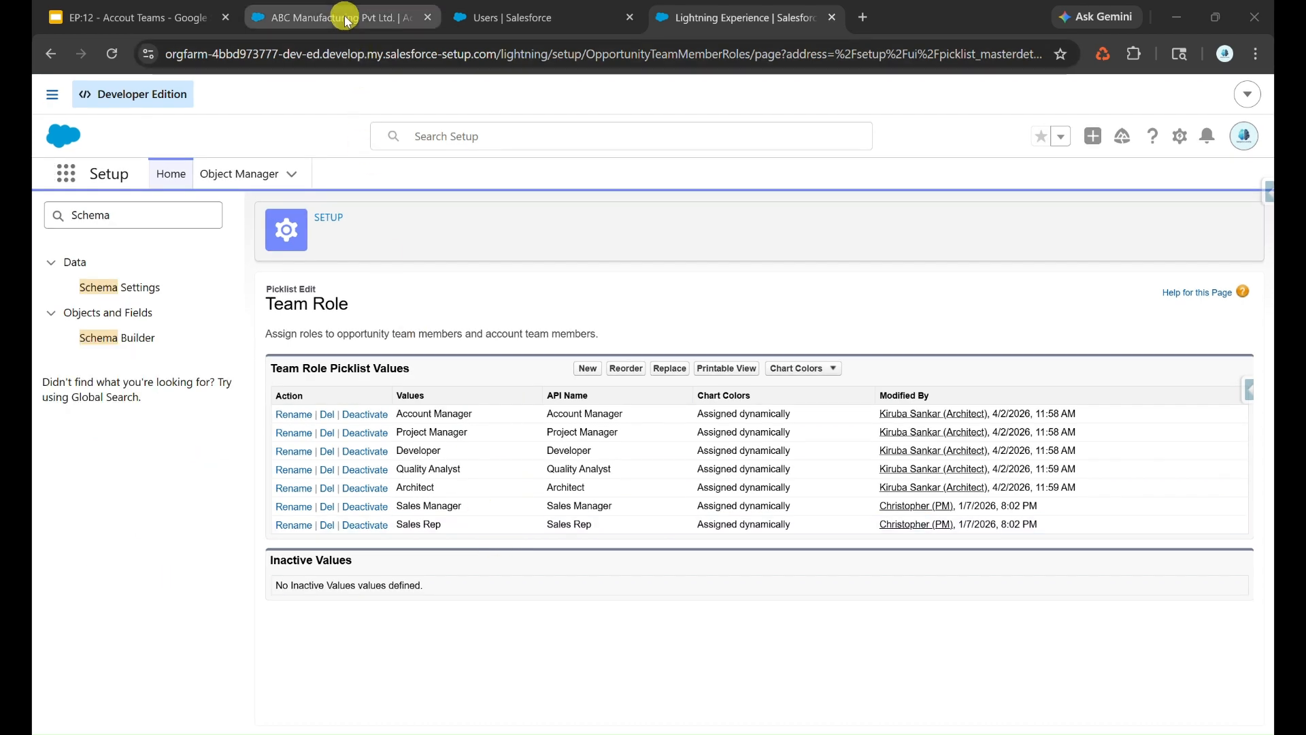
- Reload the ABC Manufacturing Pvt Ltd. account and enter the DEV user as a new account team member with the Developer role
{"action": "left_click", "coordinate": [332, 17]}
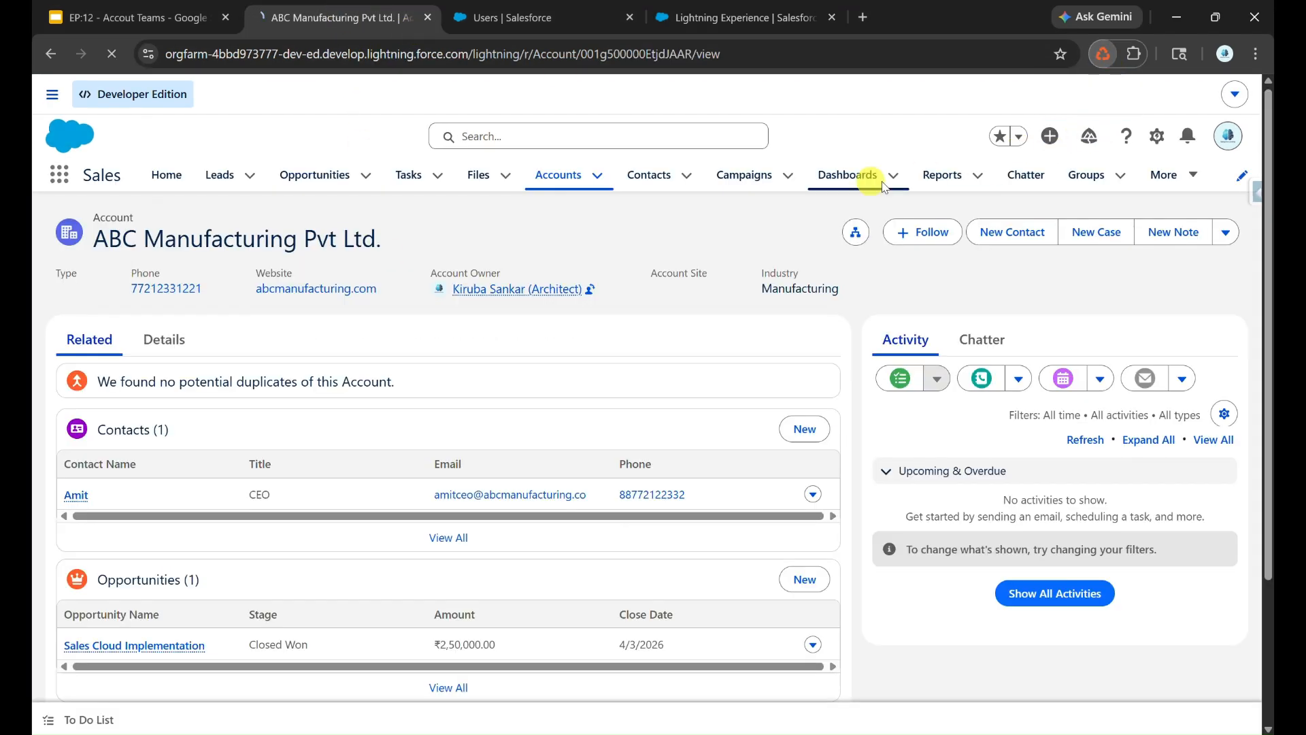
{"action": "key", "text": "F5"}
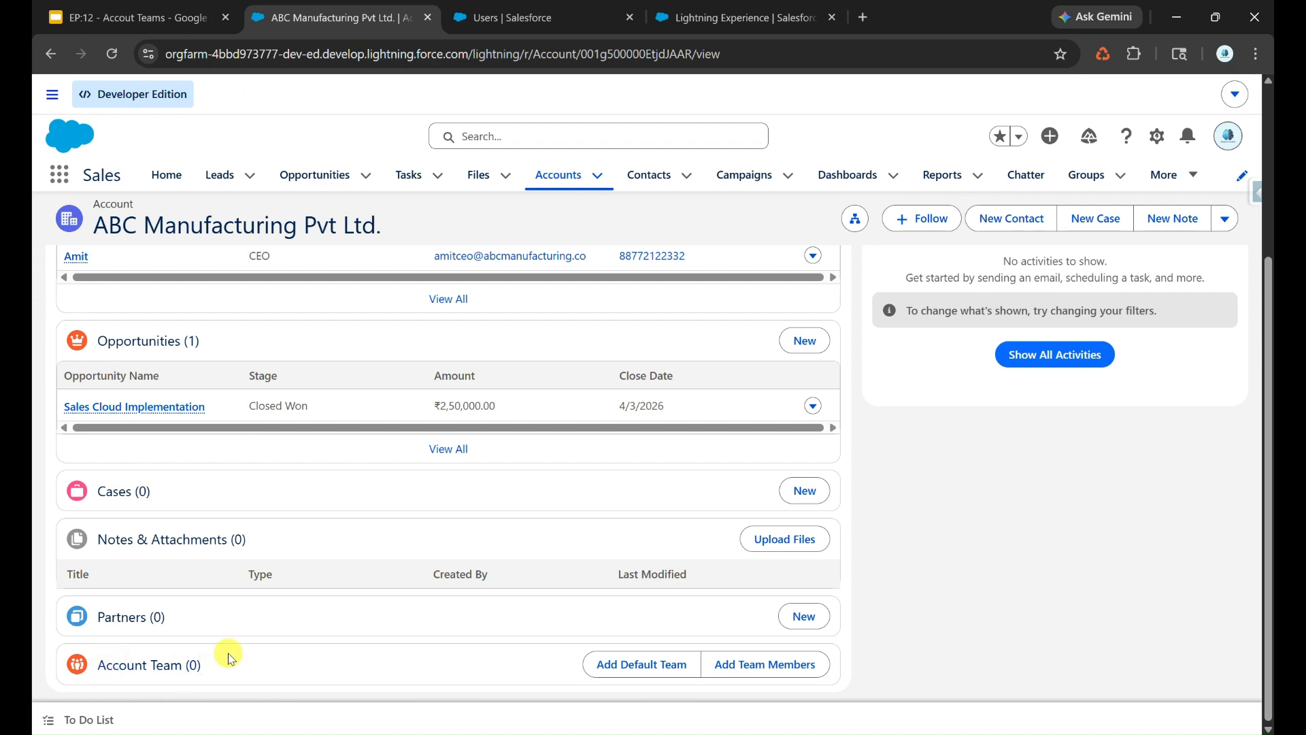
{"action": "left_click", "coordinate": [724, 661]}
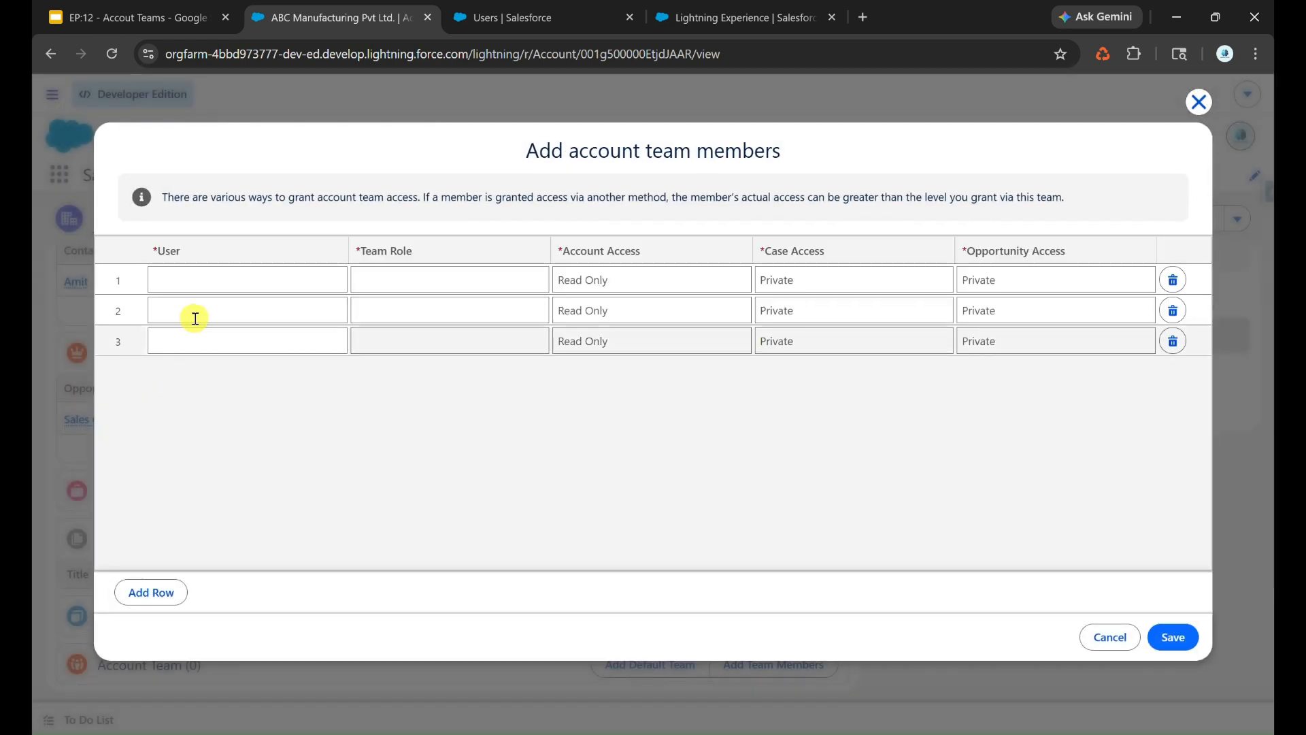
{"action": "left_click", "coordinate": [234, 273]}
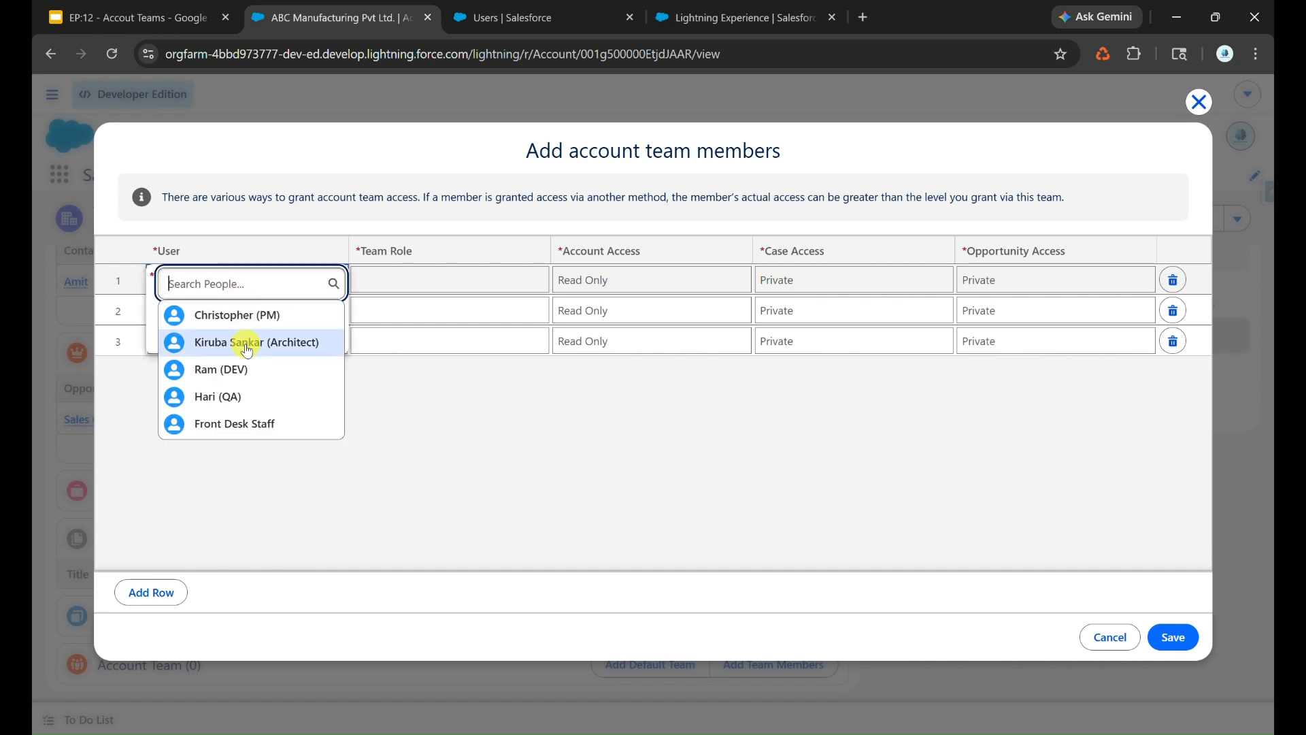
{"action": "left_click", "coordinate": [232, 369]}
{"action": "left_click", "coordinate": [424, 272]}
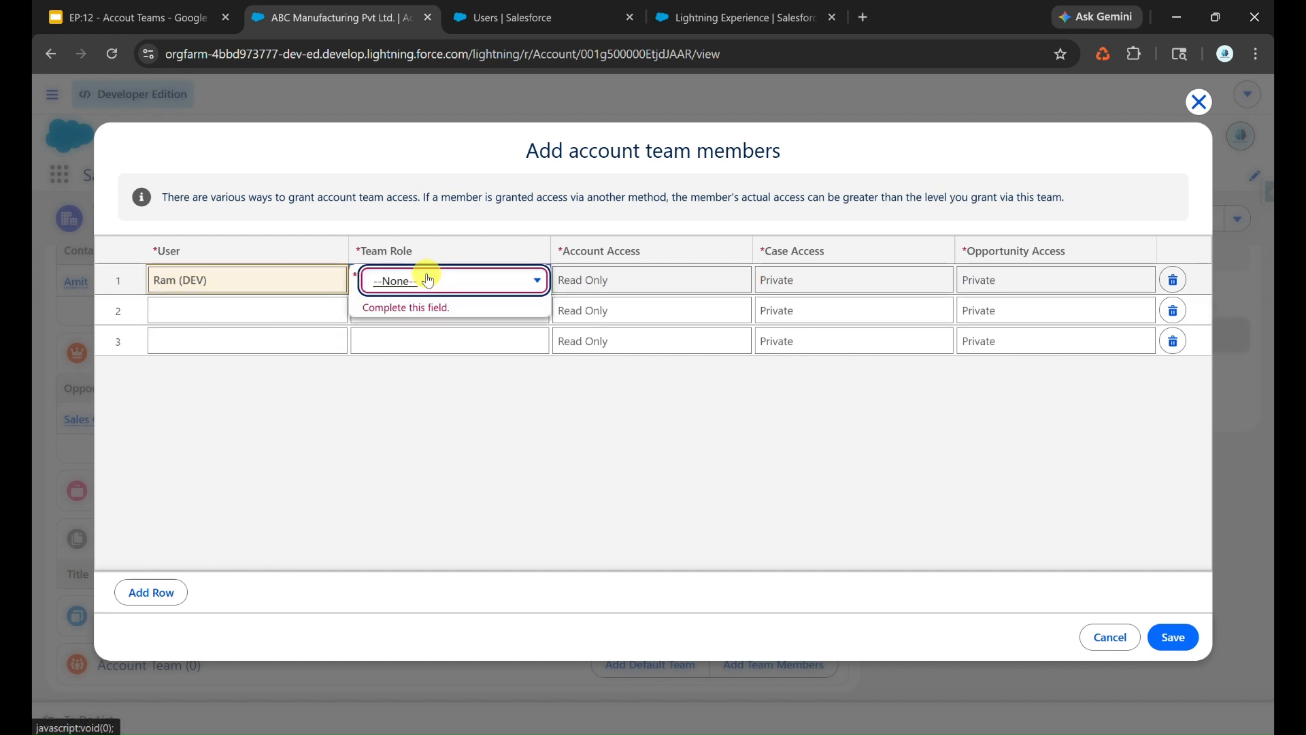
{"action": "left_click", "coordinate": [432, 282]}
{"action": "left_click", "coordinate": [430, 402]}
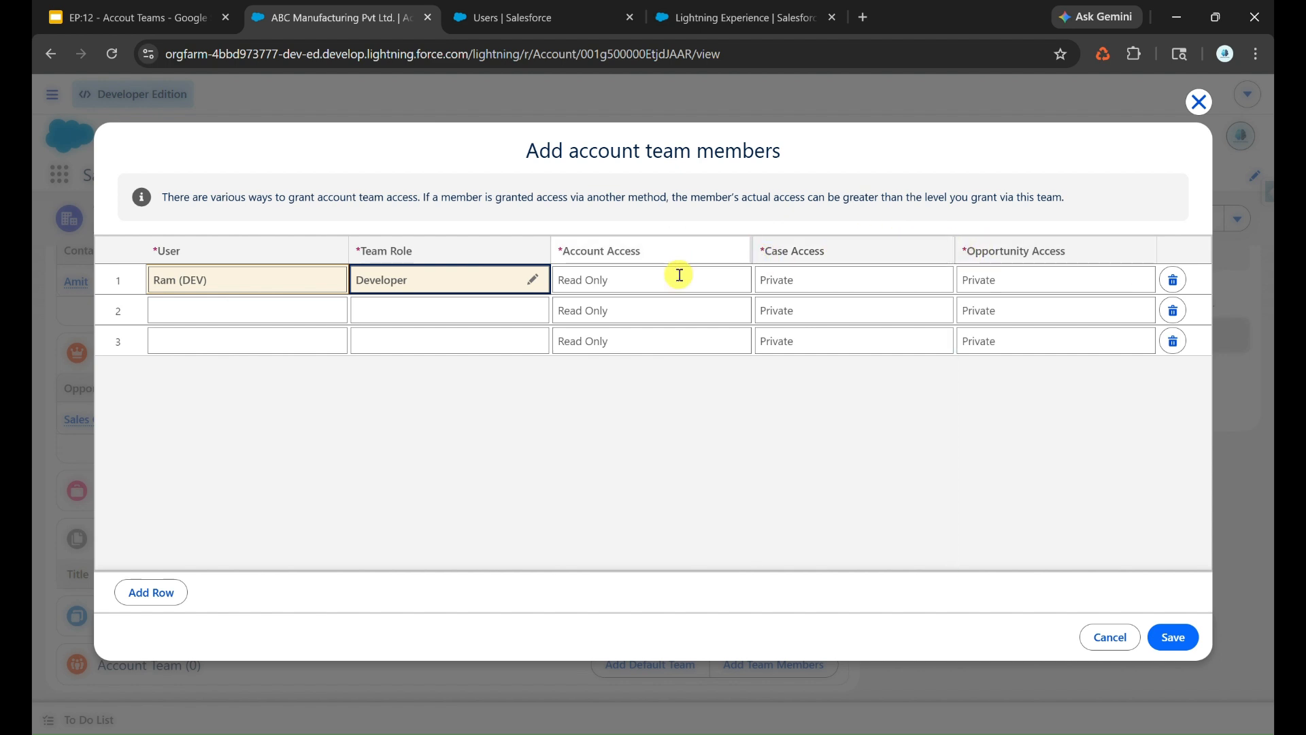
- Enter the QA user in the second team member row with the Quality Analyst role
{"action": "left_click", "coordinate": [251, 315]}
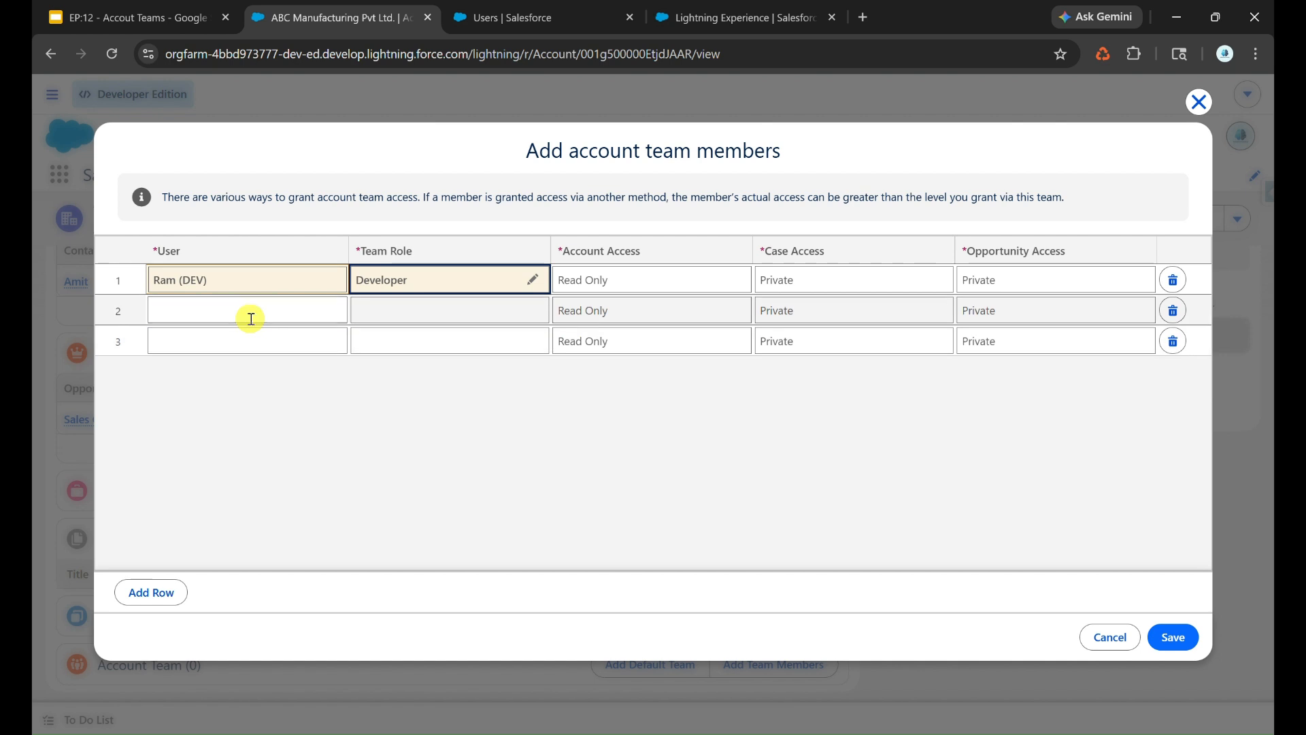
{"action": "left_click", "coordinate": [228, 427]}
{"action": "left_click", "coordinate": [439, 316]}
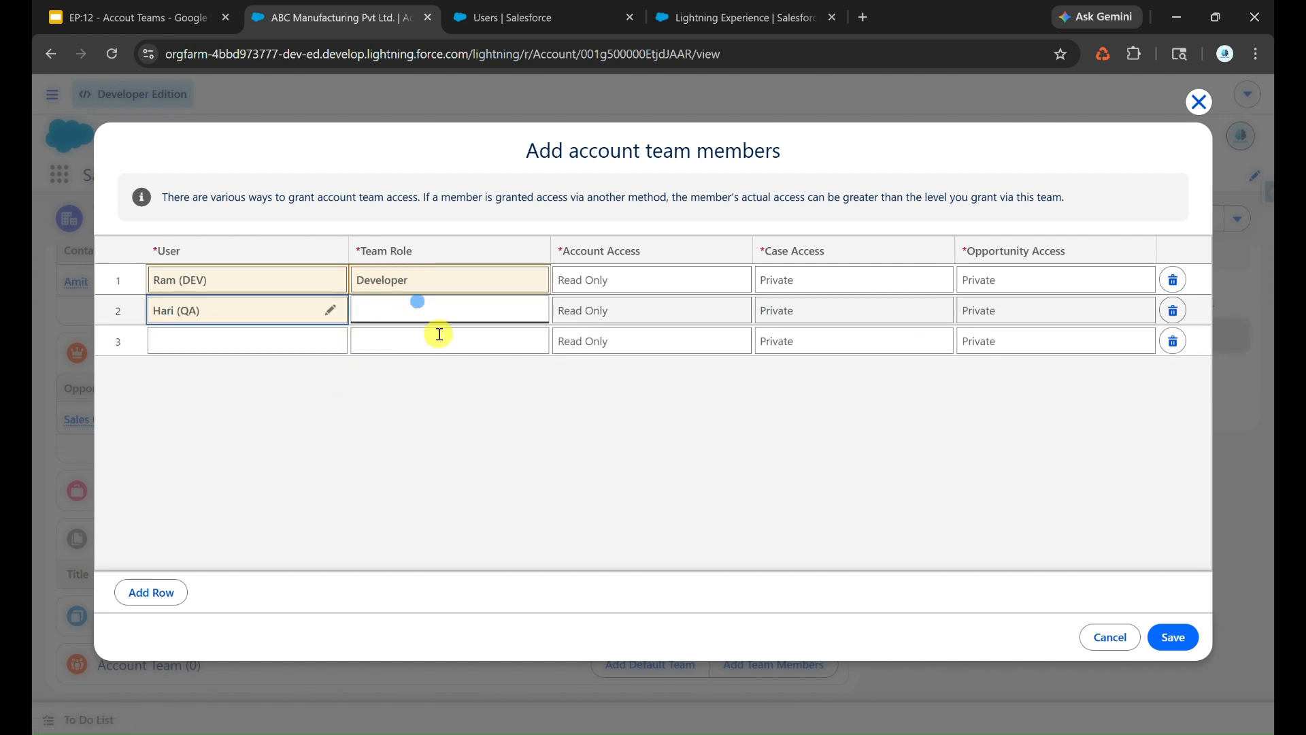
{"action": "left_click", "coordinate": [469, 314]}
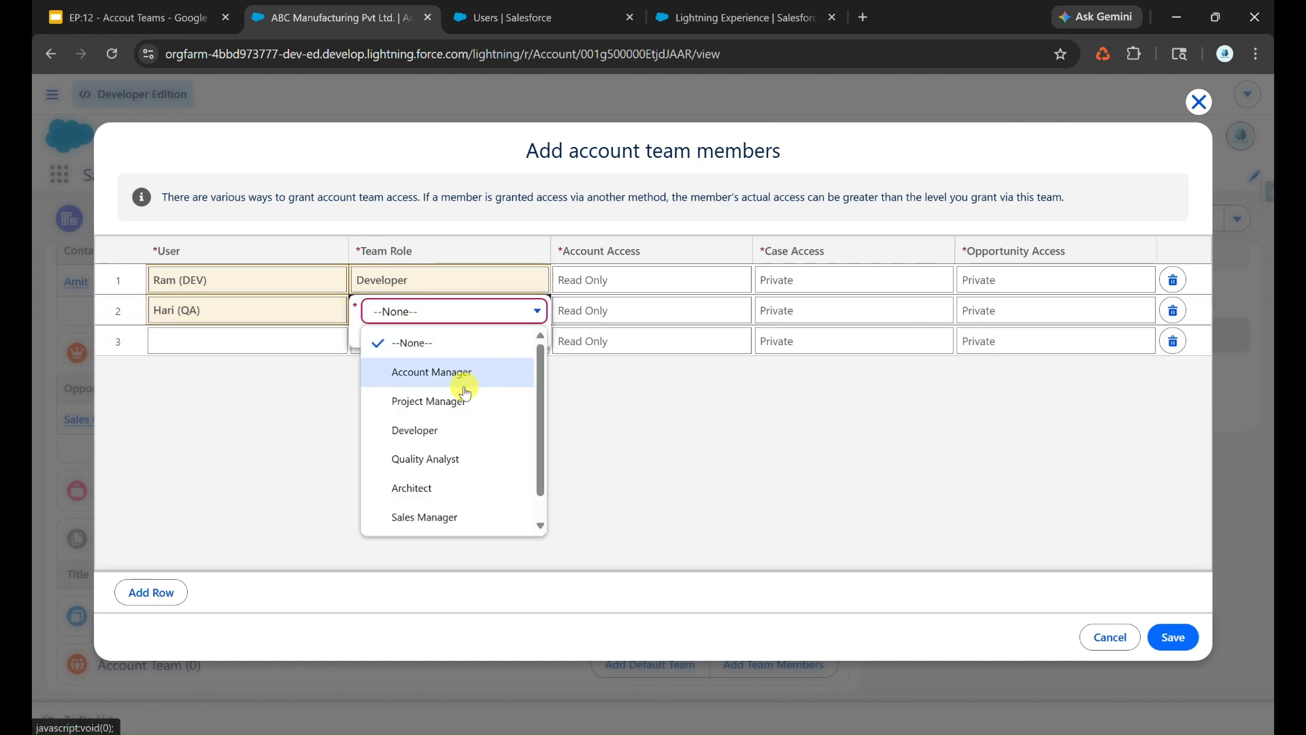
{"action": "left_click", "coordinate": [452, 463]}
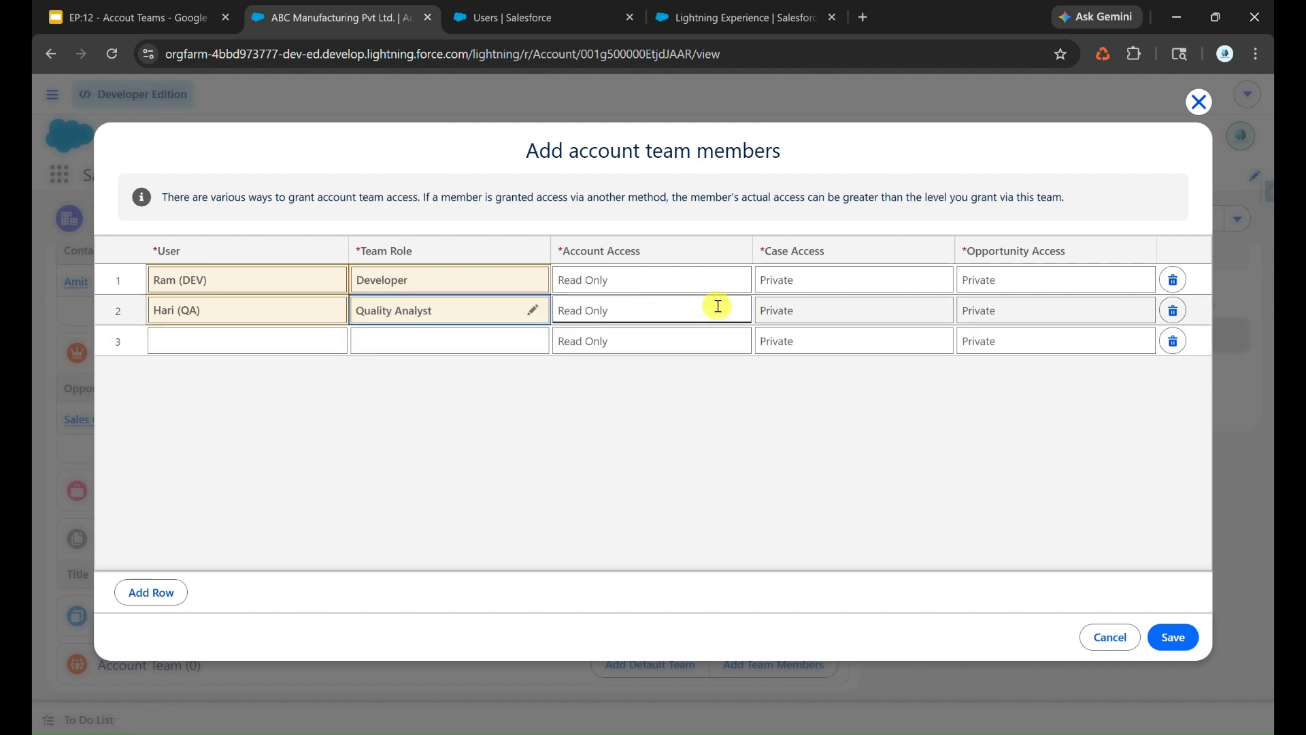
- Set the QA user's case access to Read/Write and save the new account team members
{"action": "left_click", "coordinate": [810, 313]}
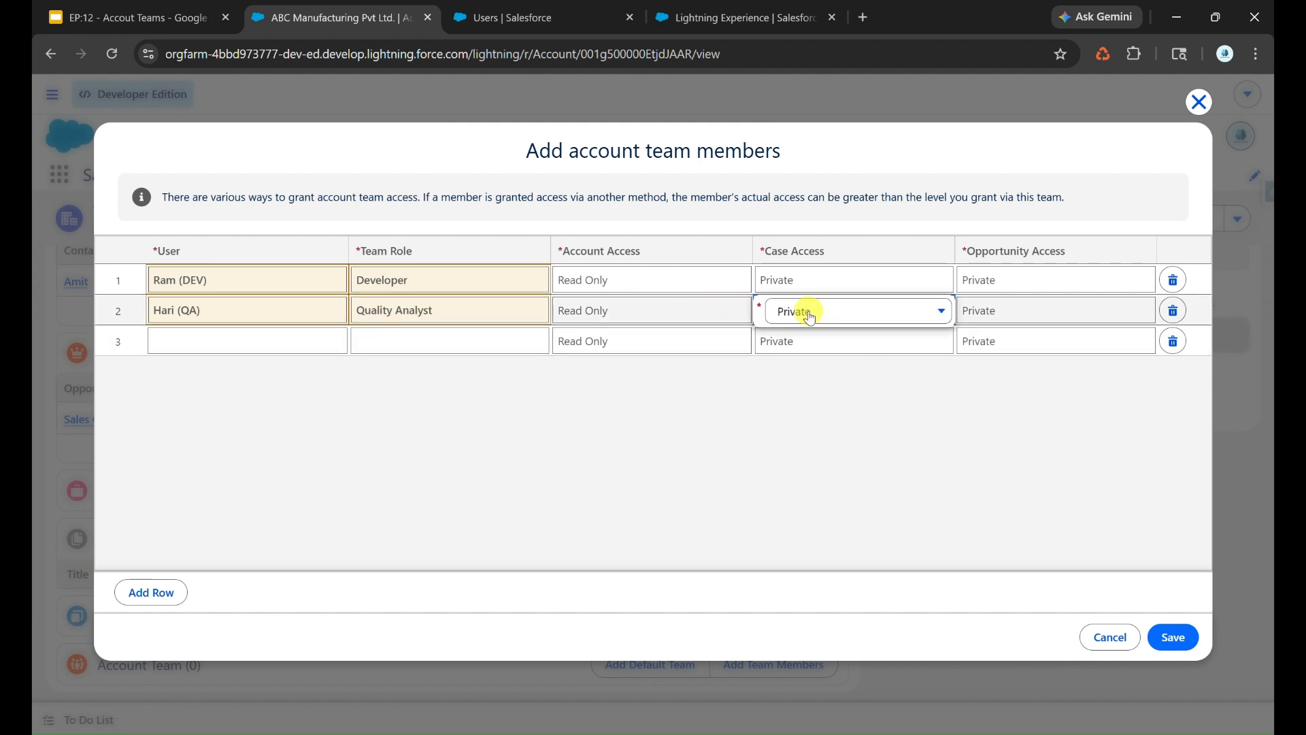
{"action": "left_click", "coordinate": [809, 315]}
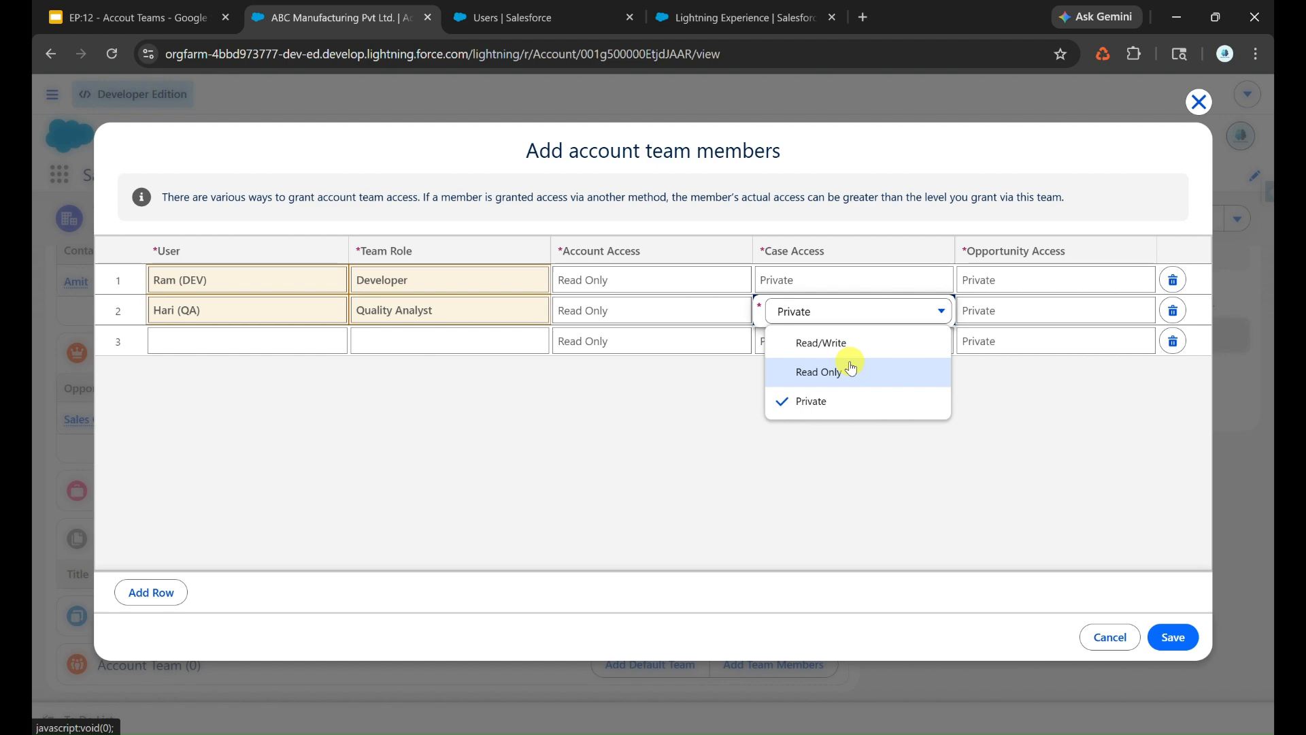
{"action": "left_click", "coordinate": [856, 359]}
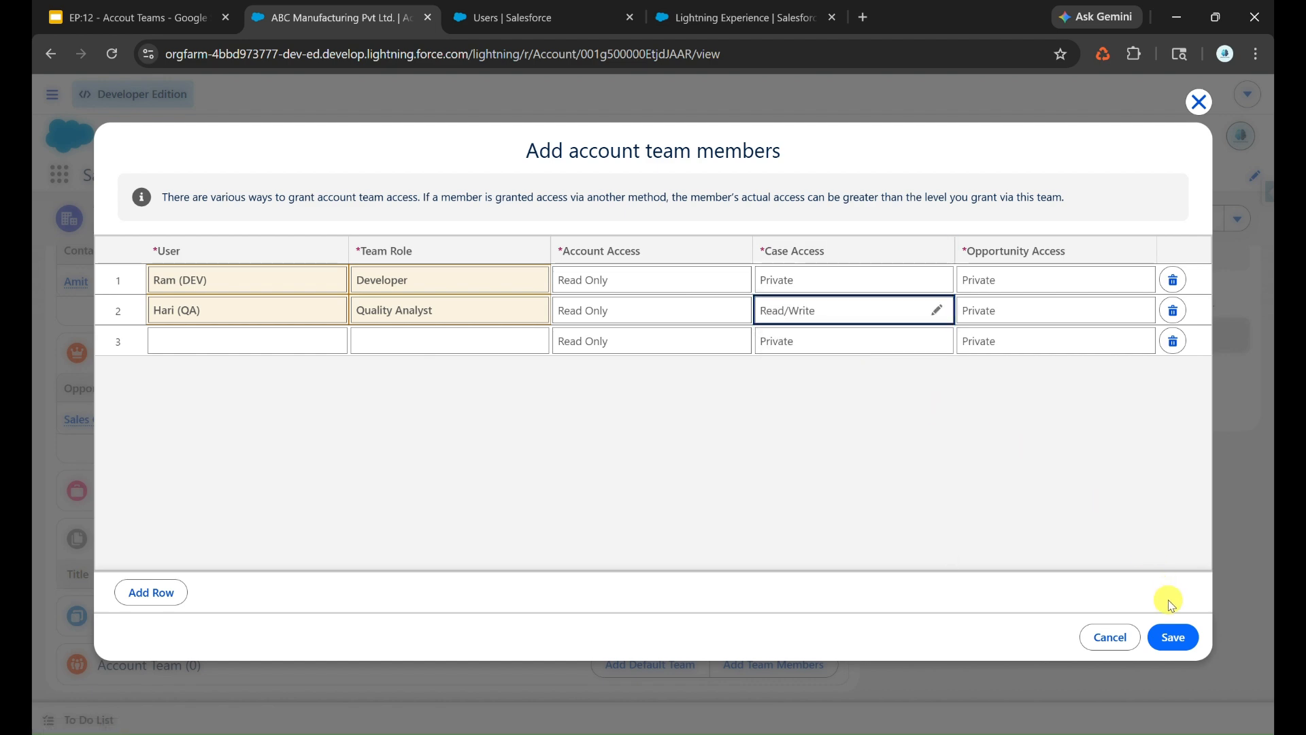
{"action": "left_click", "coordinate": [1173, 640]}
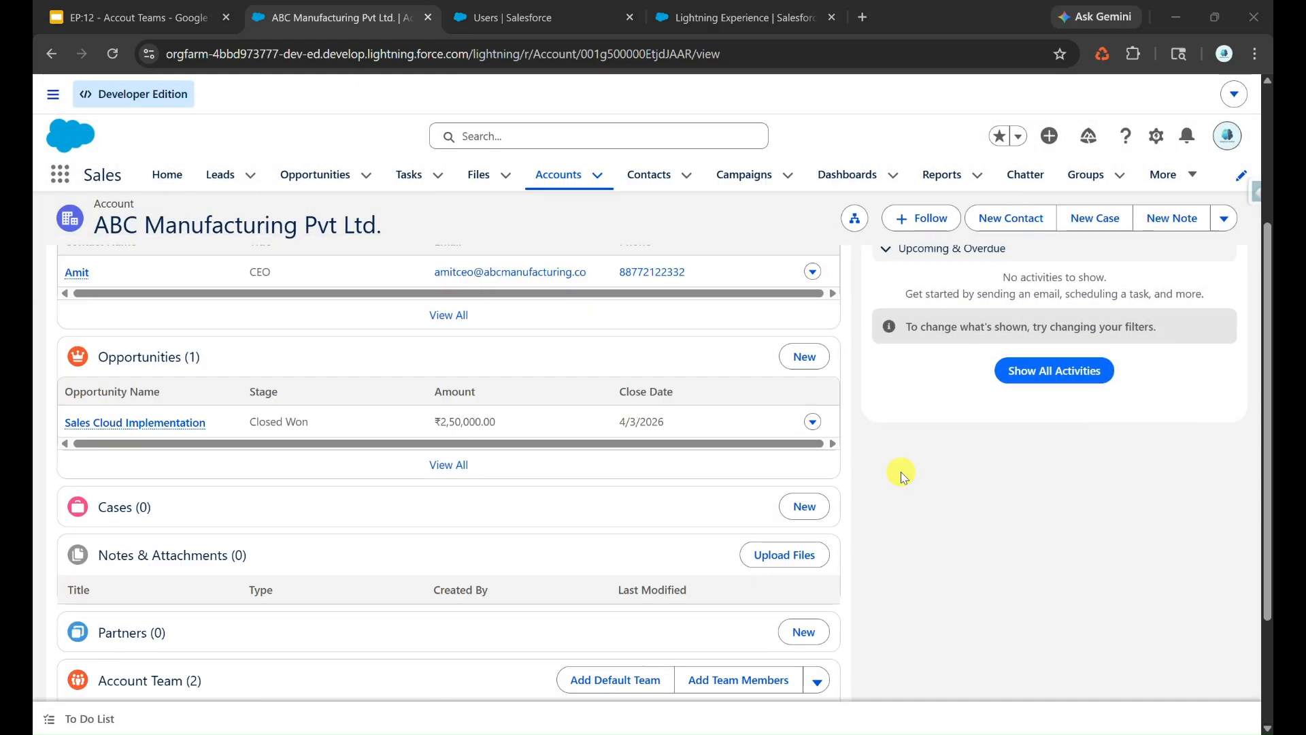
- Create and save a new case for the ABC Manufacturing Pvt Ltd. account with Case Origin set to Web
{"action": "left_click", "coordinate": [805, 506]}
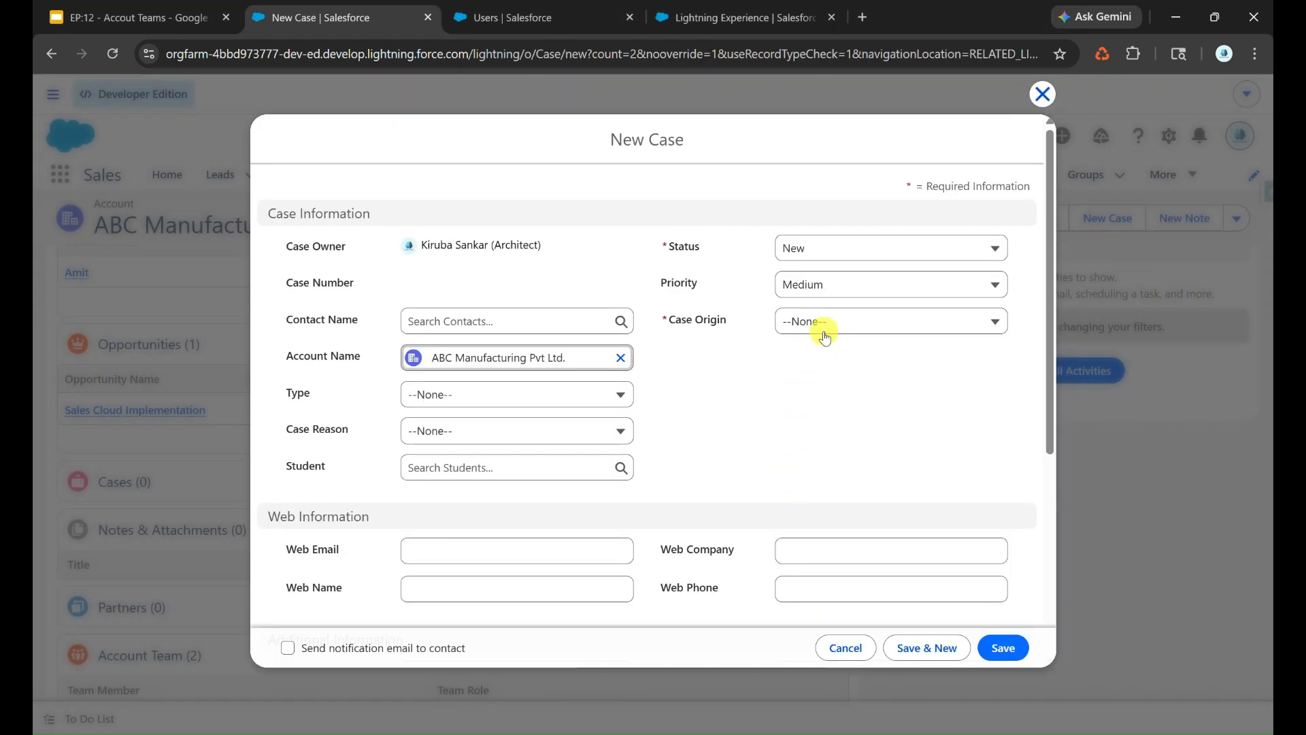
{"action": "left_click", "coordinate": [823, 324]}
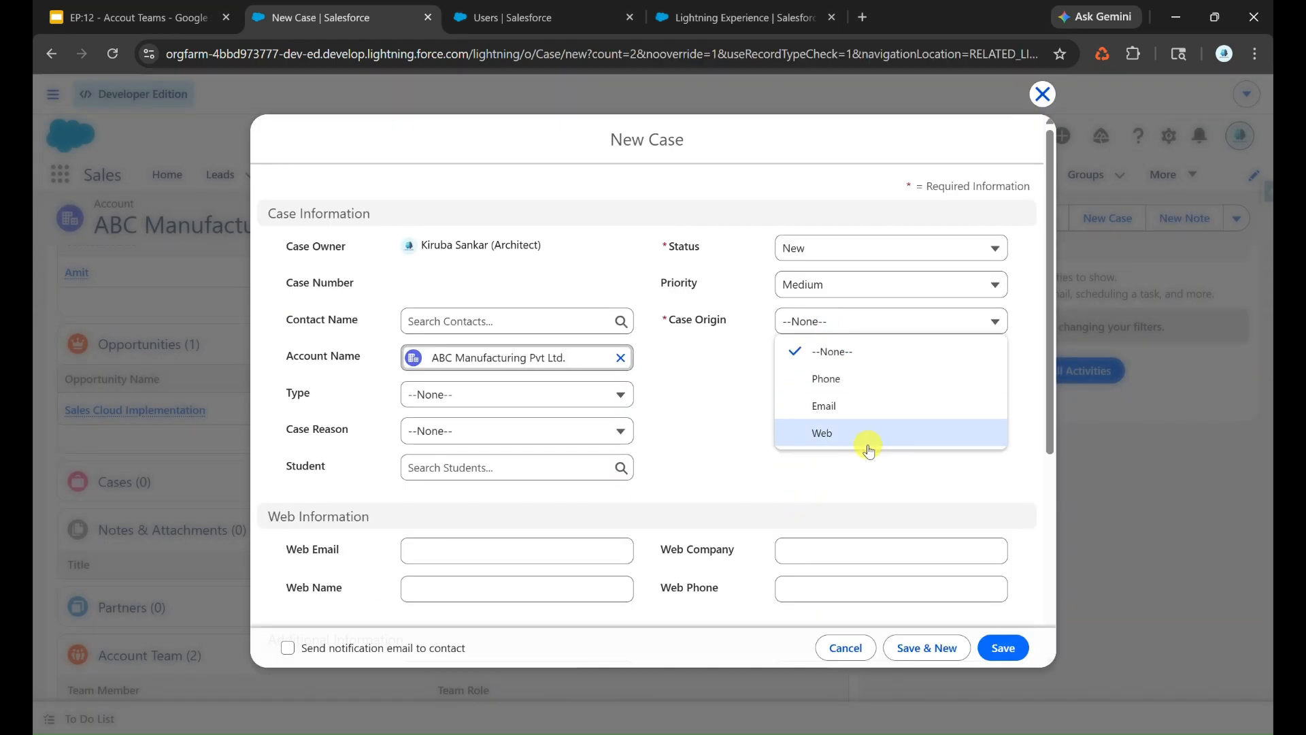
{"action": "left_click", "coordinate": [834, 425]}
{"action": "left_click", "coordinate": [1003, 647]}
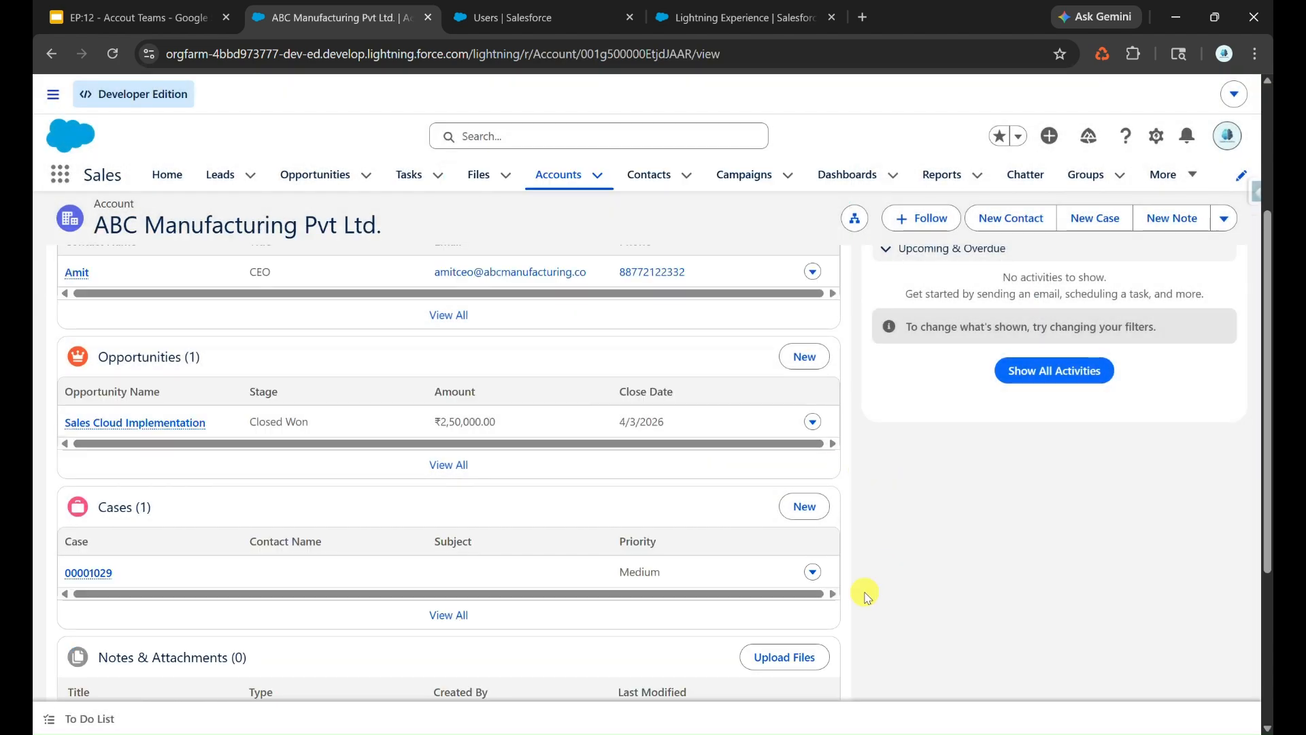
- Switch to the DEV user's session and examine the ABC Manufacturing Pvt Ltd. account's related lists
{"action": "mouse_move", "coordinate": [651, 731]}
{"action": "left_click", "coordinate": [643, 666]}
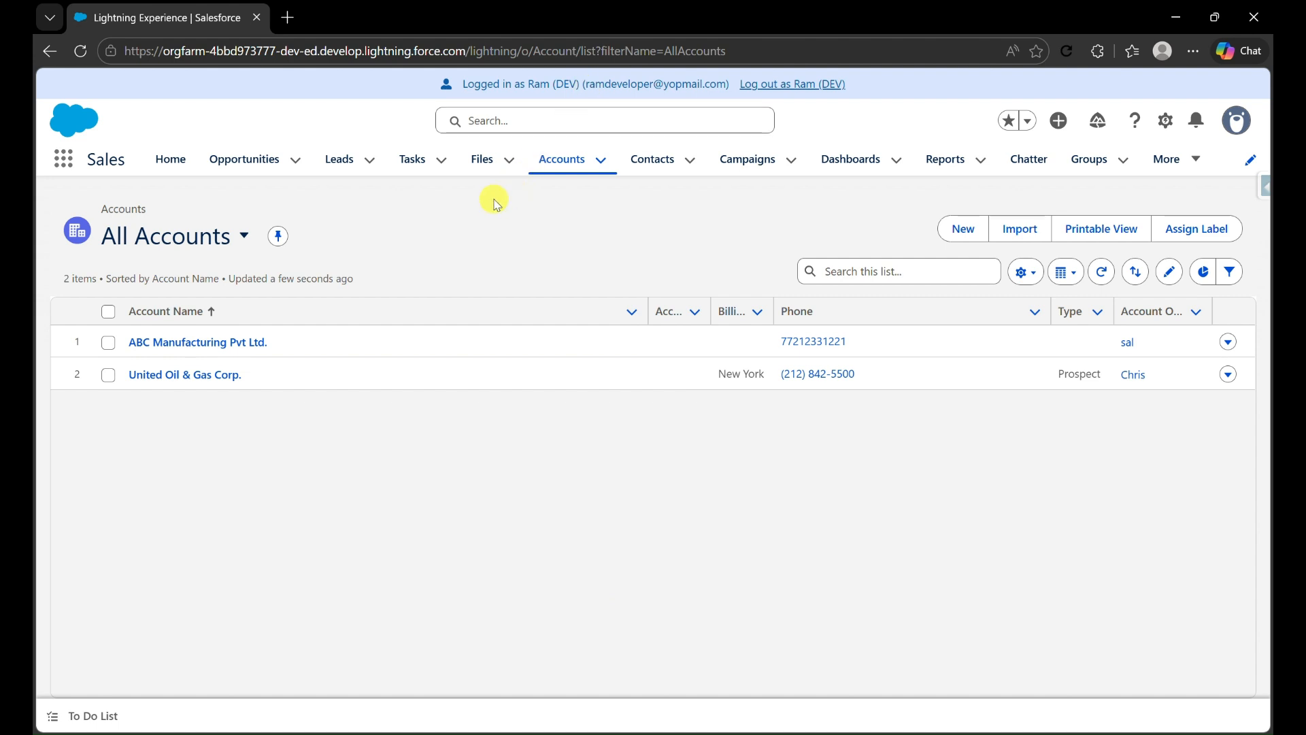
{"action": "left_click", "coordinate": [265, 343]}
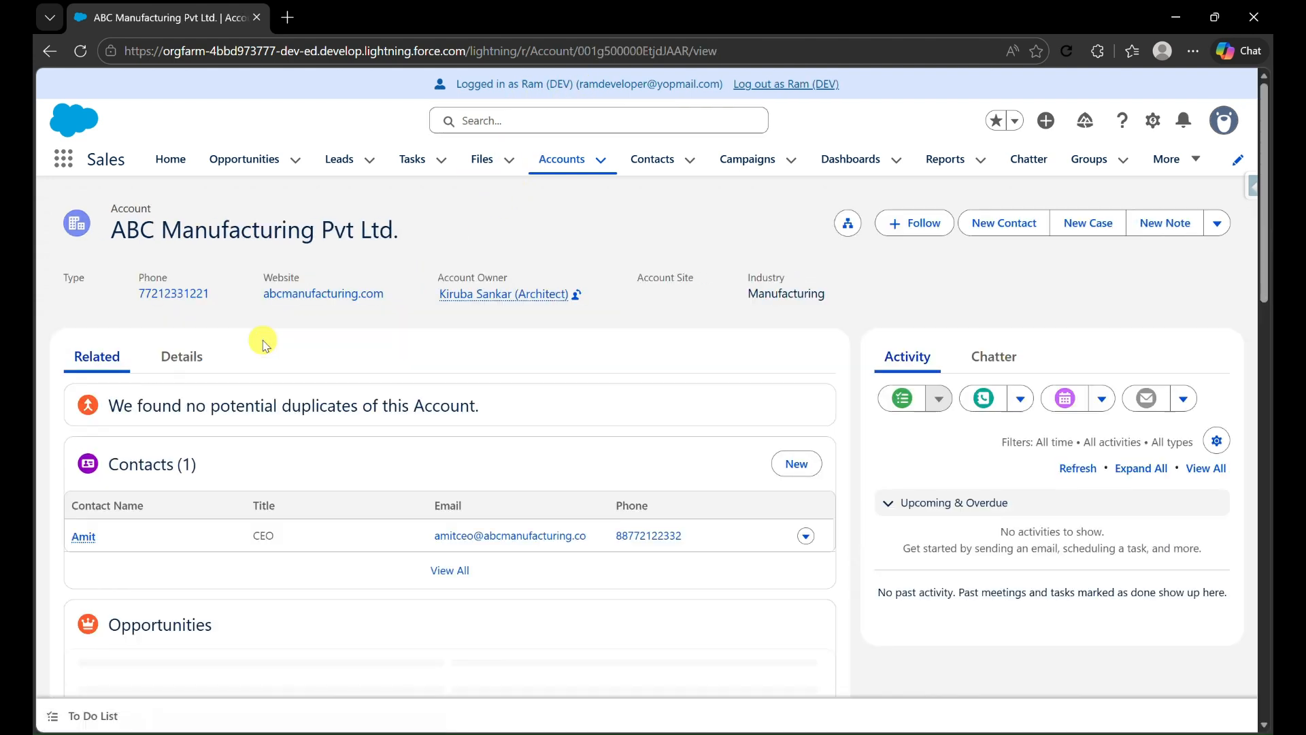
{"action": "scroll", "coordinate": [262, 341], "scroll_direction": "down", "scroll_amount": 2}
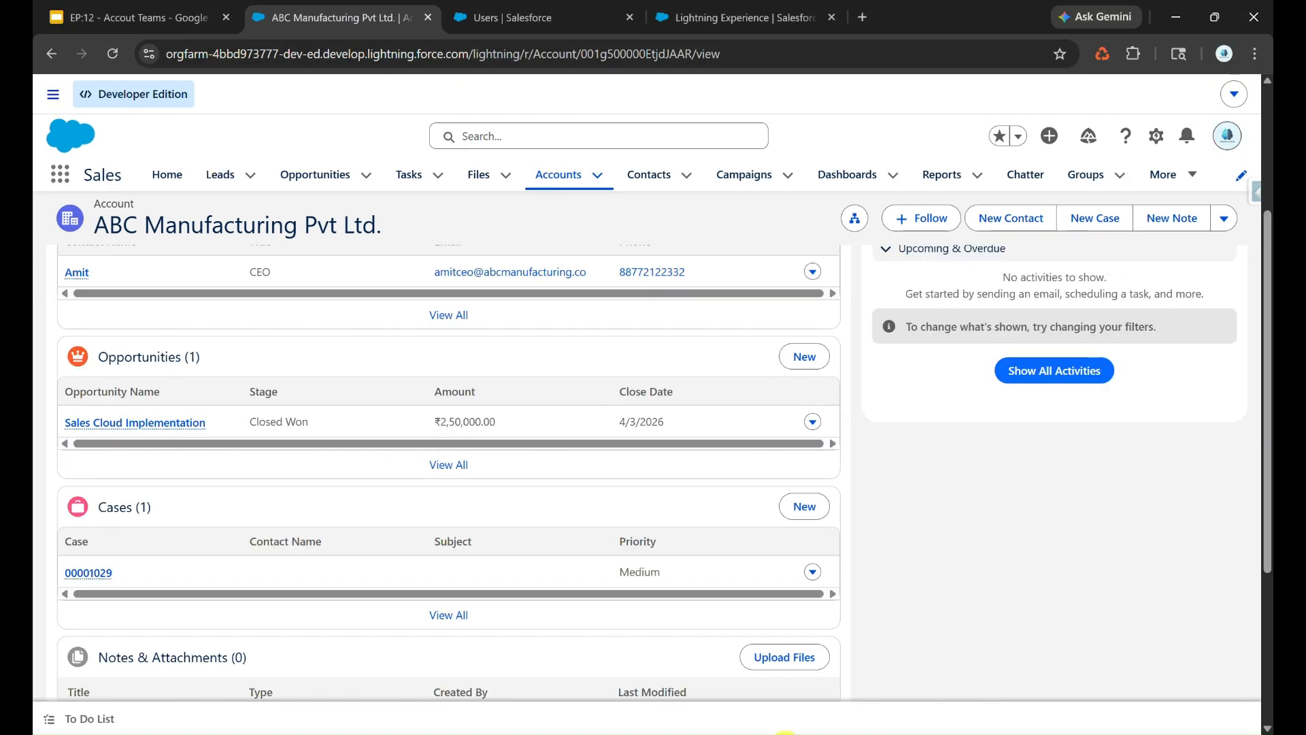
- Return to the architect's session and display the team member access levels for the ABC Manufacturing Pvt Ltd. account team
{"action": "scroll", "coordinate": [766, 612], "scroll_direction": "down", "scroll_amount": 4}
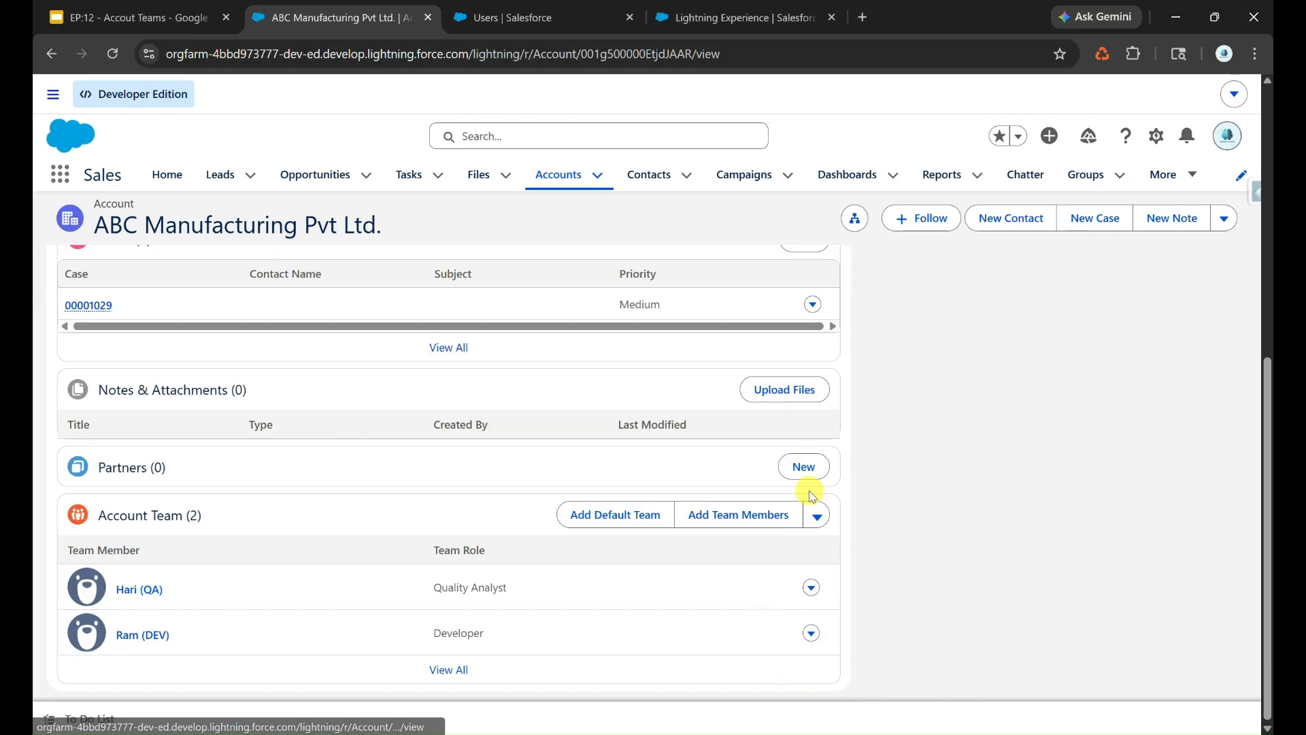
{"action": "left_click", "coordinate": [817, 515]}
{"action": "left_click", "coordinate": [869, 548]}
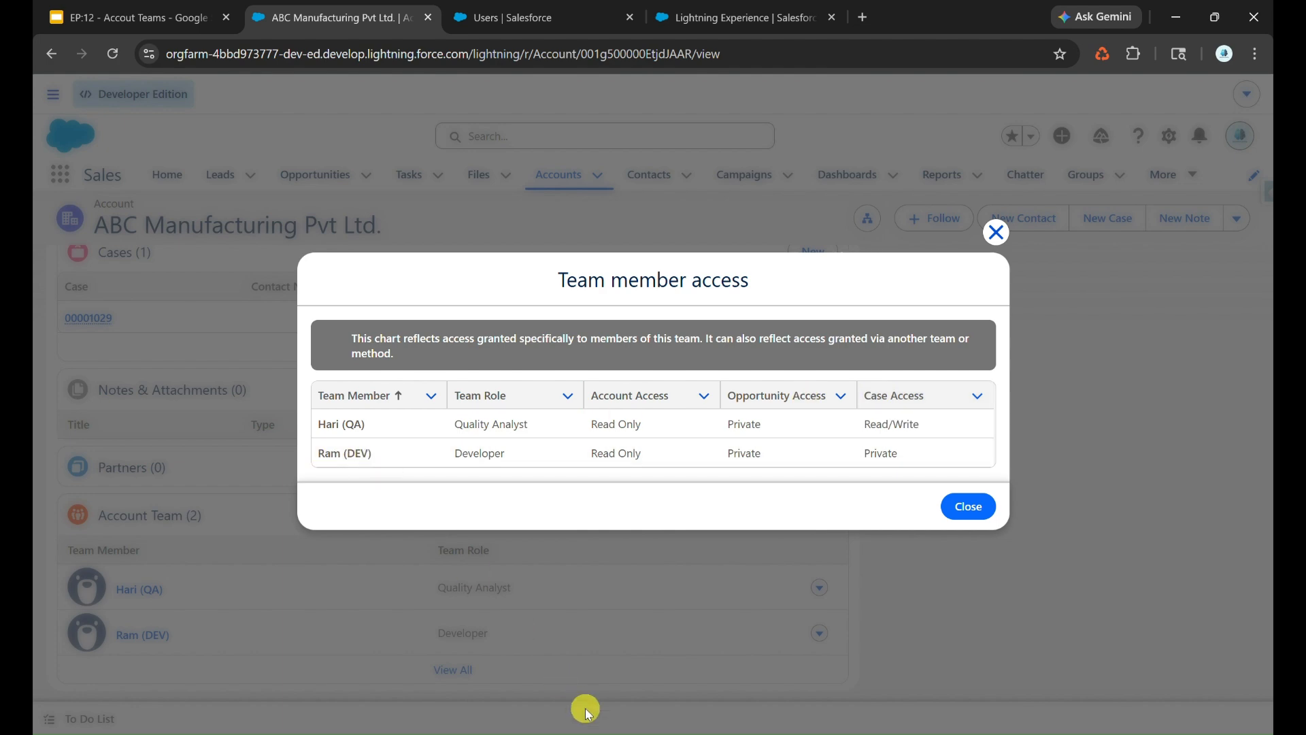
- Switch to the QA user's session, refresh the All Accounts list, and examine the ABC Manufacturing Pvt Ltd. account's related lists
{"action": "left_click", "coordinate": [601, 734]}
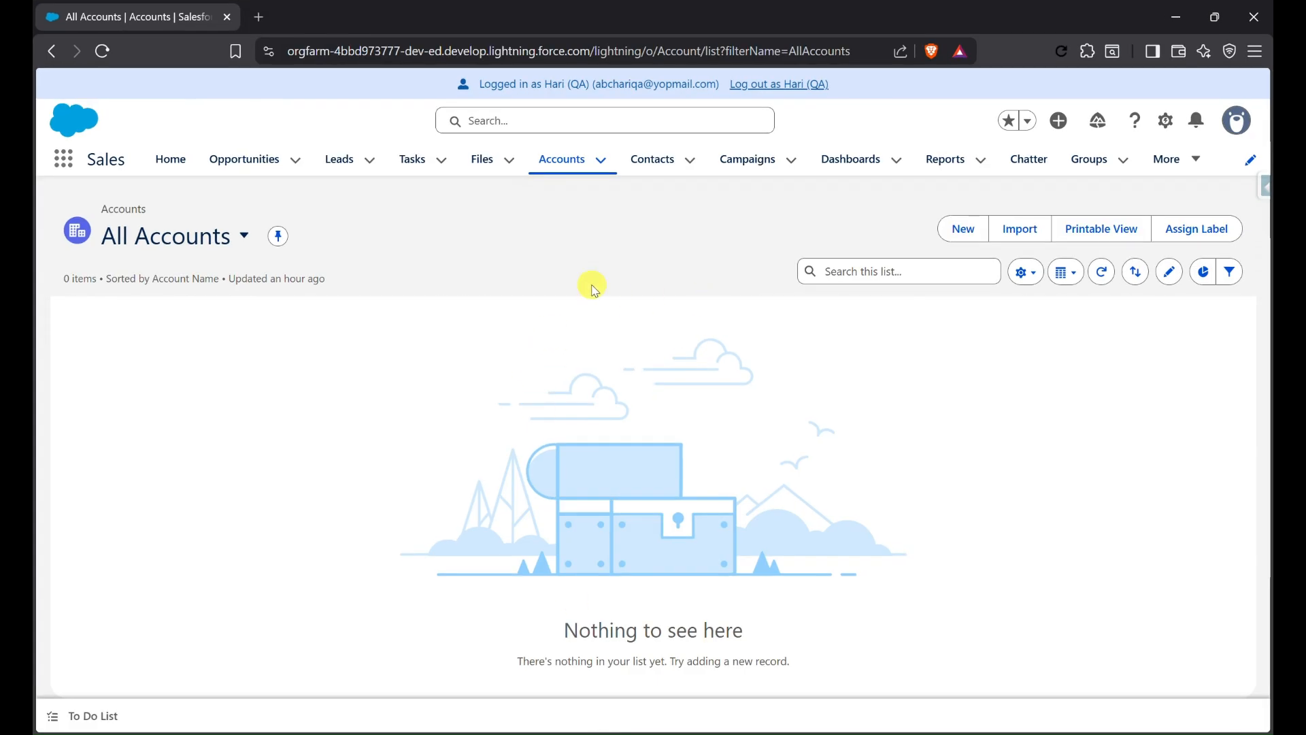
{"action": "left_click", "coordinate": [1100, 269]}
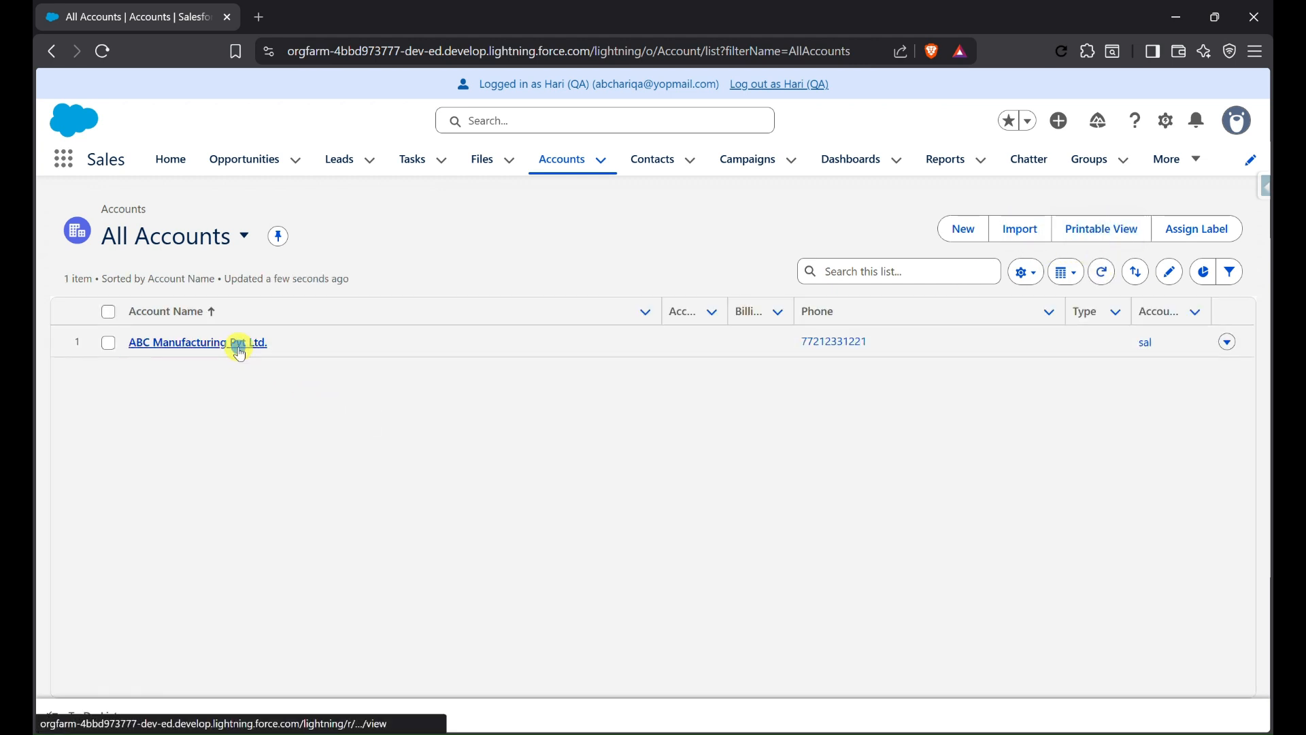
{"action": "left_click", "coordinate": [242, 342]}
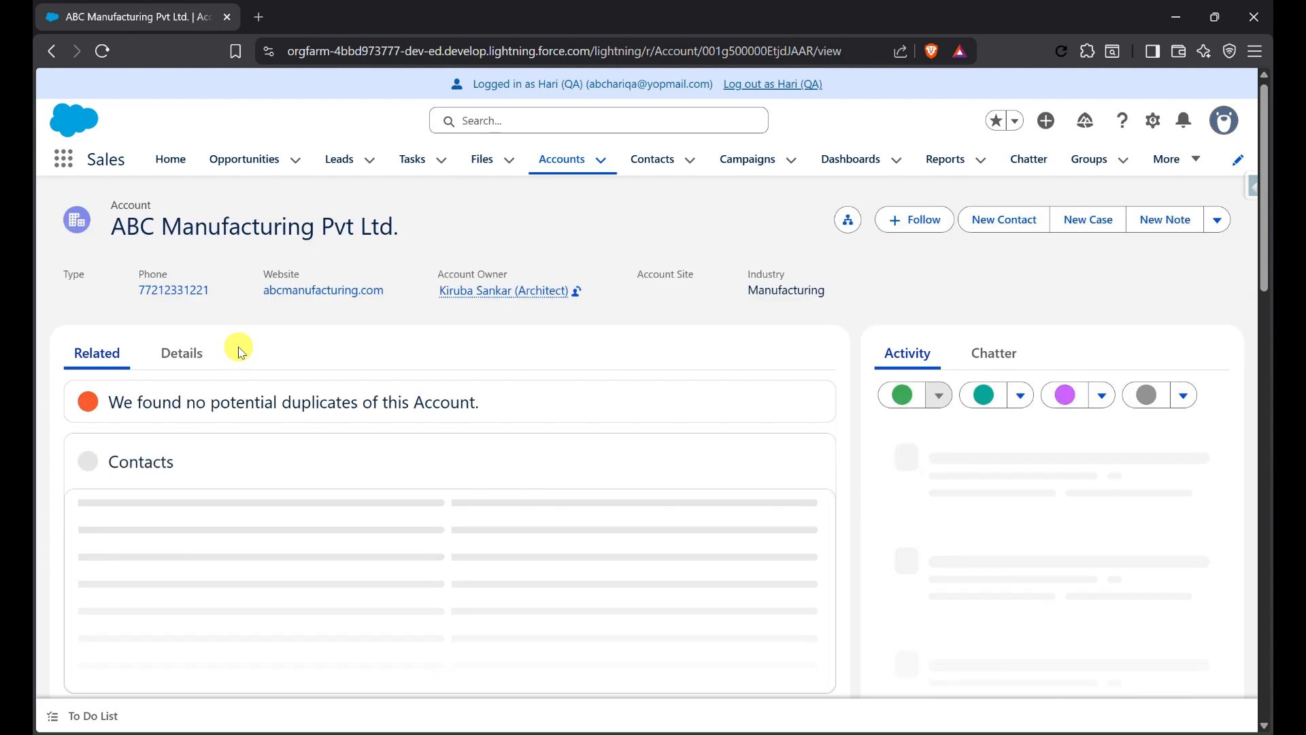
{"action": "scroll", "coordinate": [242, 352], "scroll_direction": "down", "scroll_amount": 5}
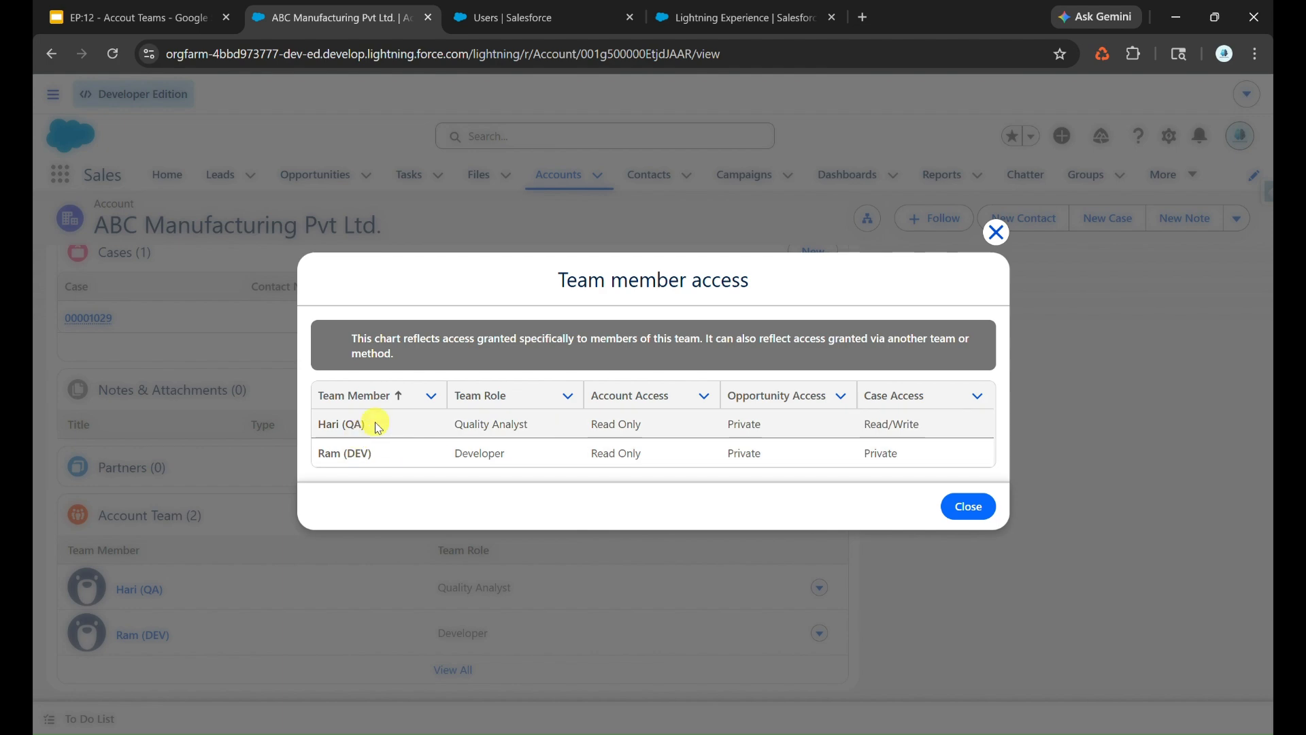
- Return to the architect's session and review the ABC Manufacturing Pvt Ltd. account team's member access levels again
{"action": "left_click", "coordinate": [953, 507]}
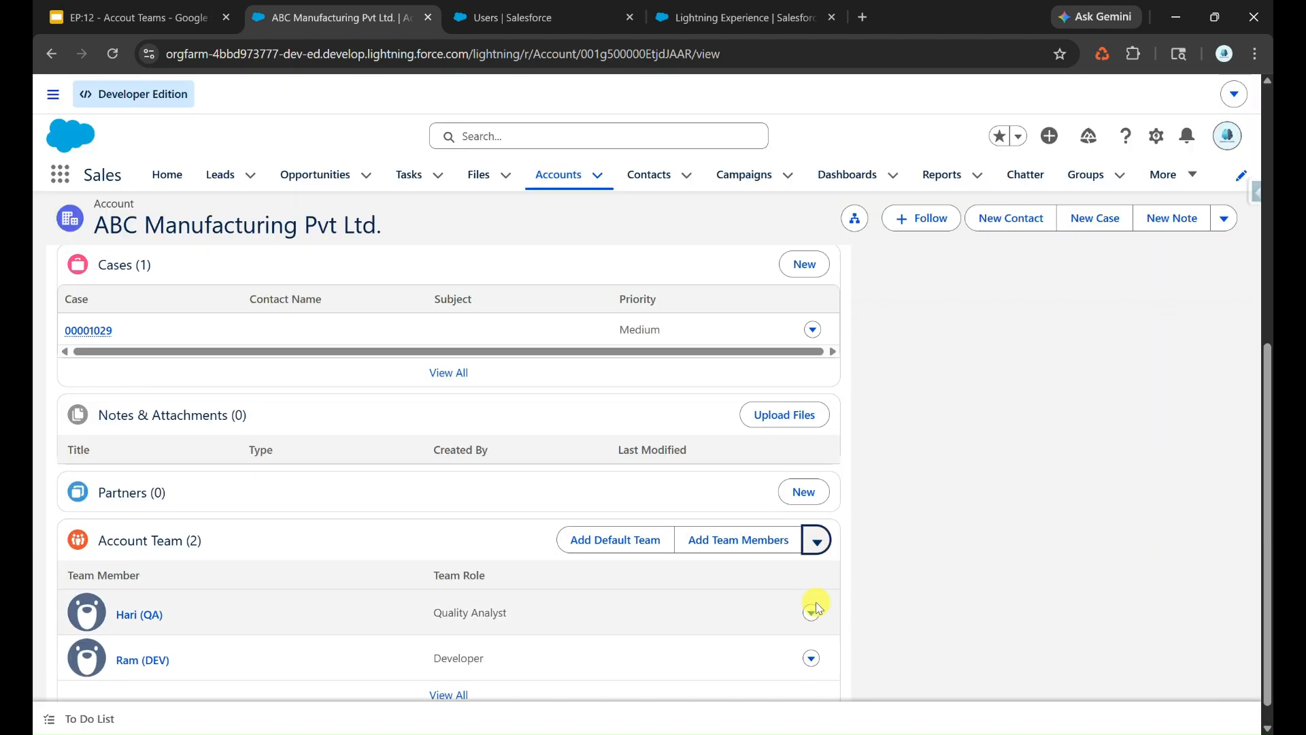
{"action": "left_click", "coordinate": [812, 540]}
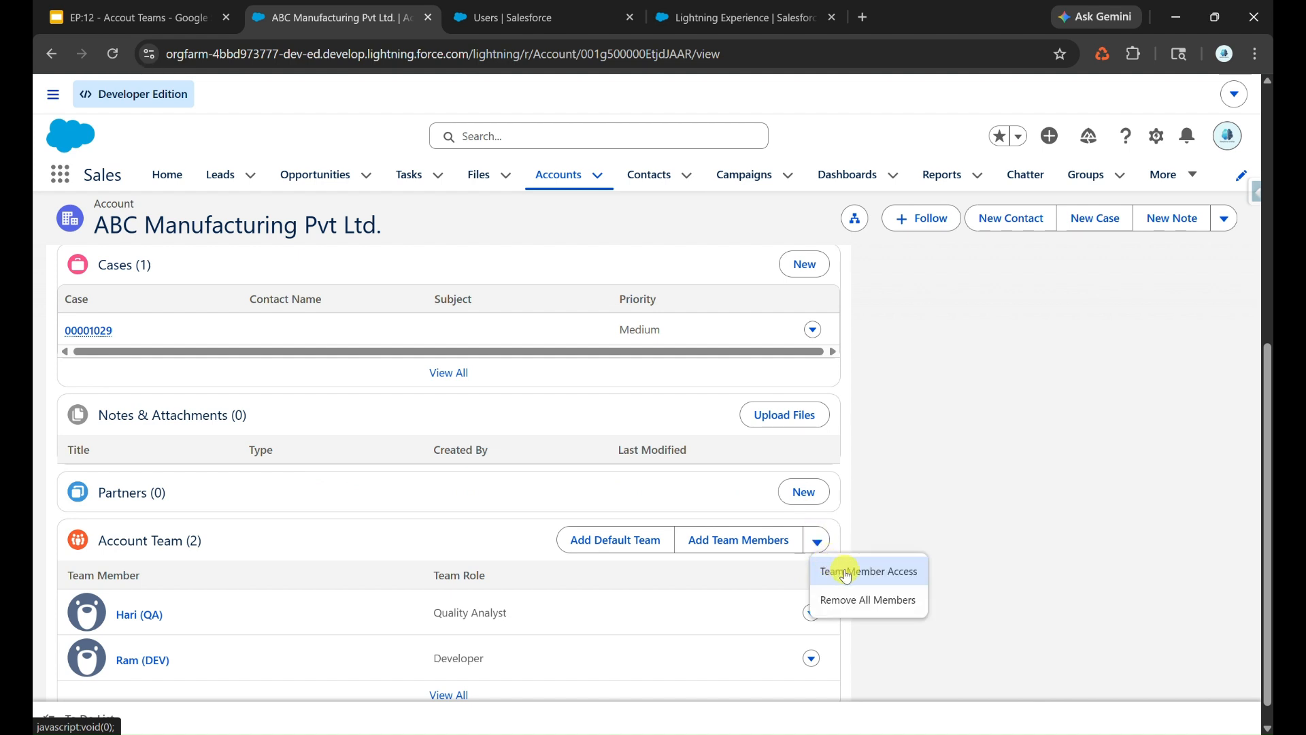
{"action": "left_click", "coordinate": [846, 573]}
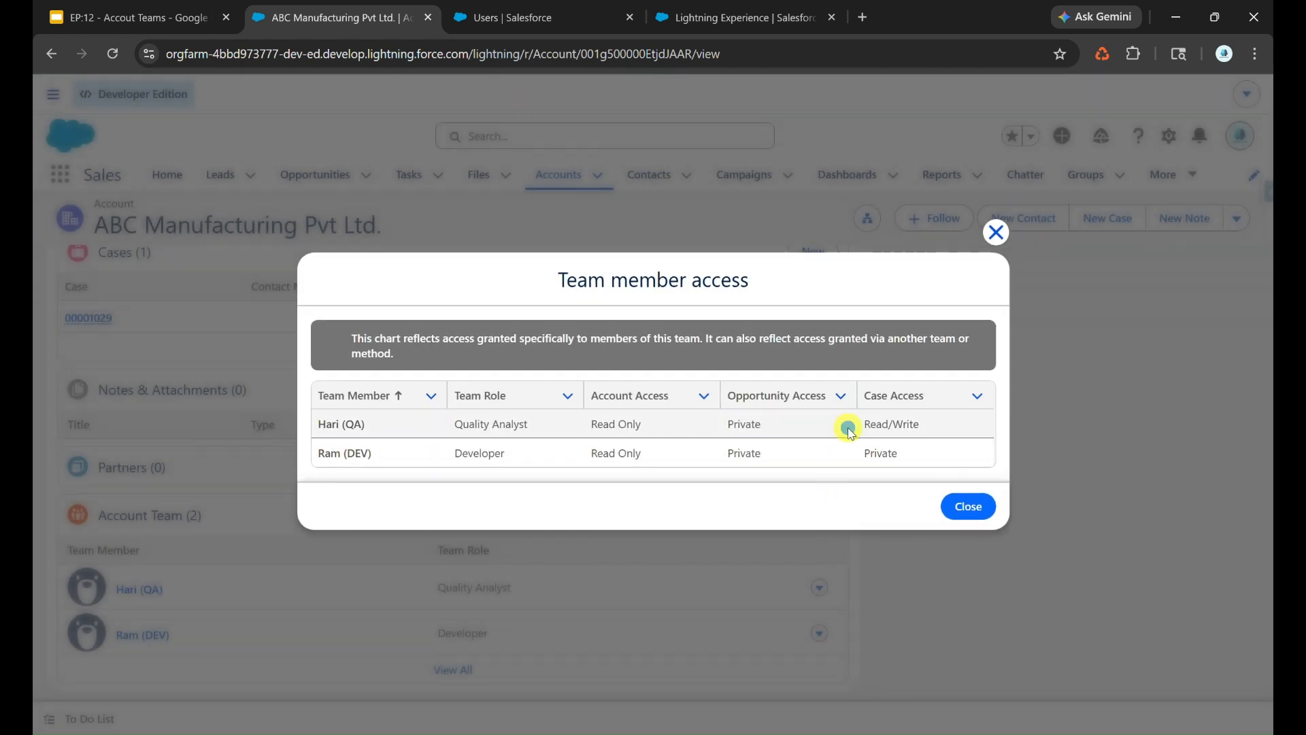
{"action": "left_click", "coordinate": [995, 232]}
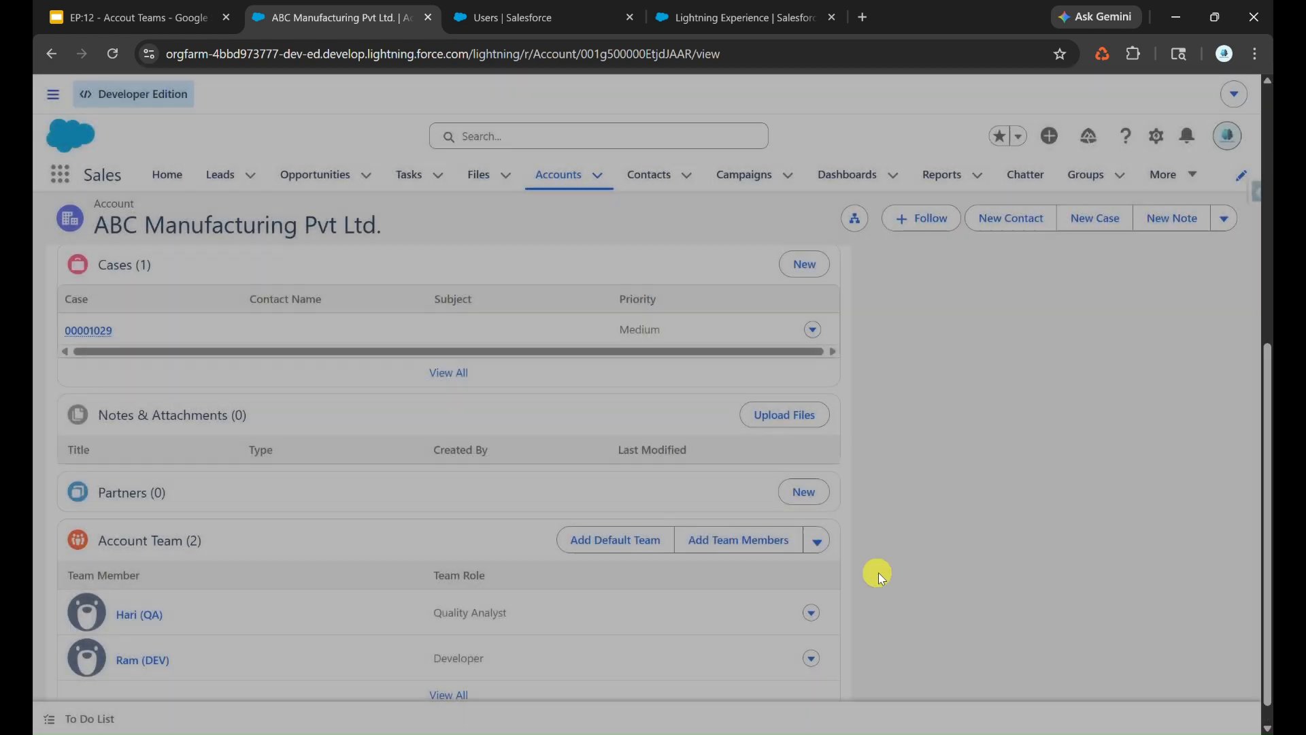
- Open the QA user's account team member record for editing, view the account access options, and close it without saving
{"action": "left_click", "coordinate": [812, 613]}
{"action": "left_click", "coordinate": [807, 621]}
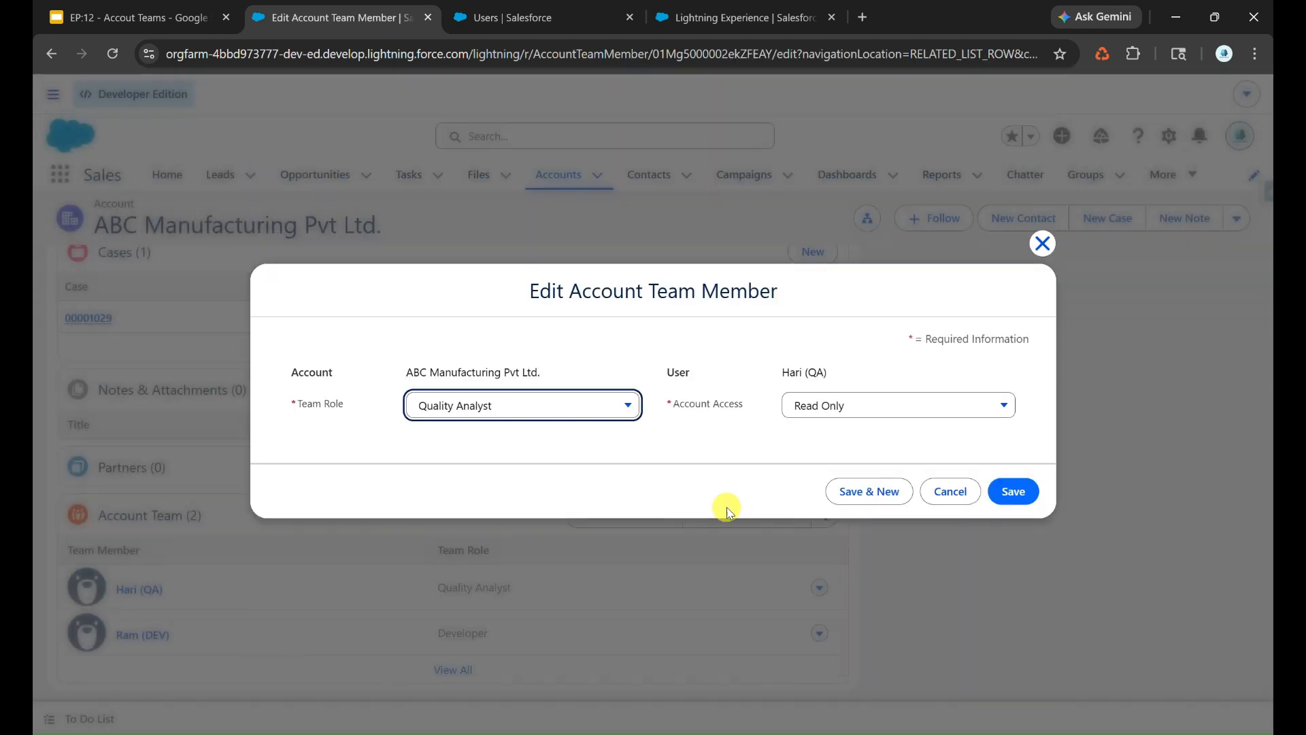
{"action": "left_click", "coordinate": [876, 399]}
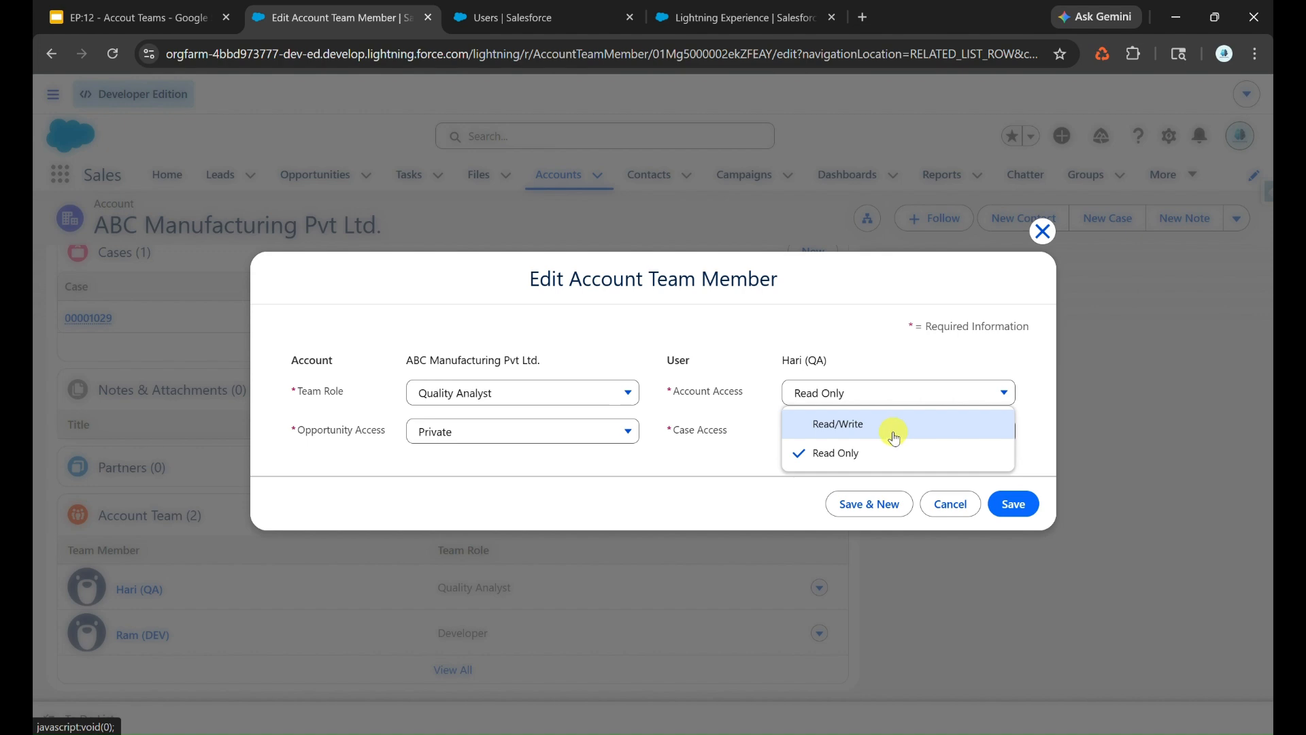
{"action": "left_click", "coordinate": [1042, 232]}
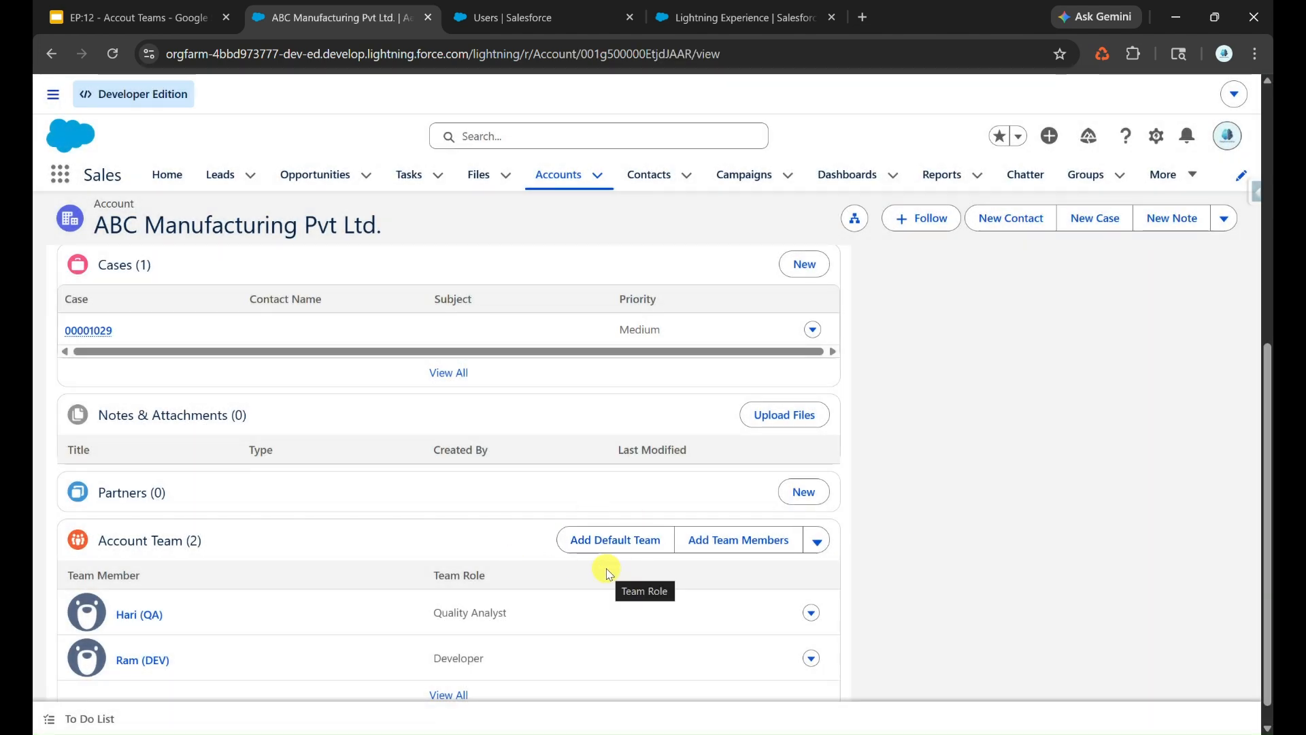
- Open the architect's personal settings in a new browser tab and display the Advanced User Details
{"action": "scroll", "coordinate": [583, 327], "scroll_direction": "up", "scroll_amount": 4}
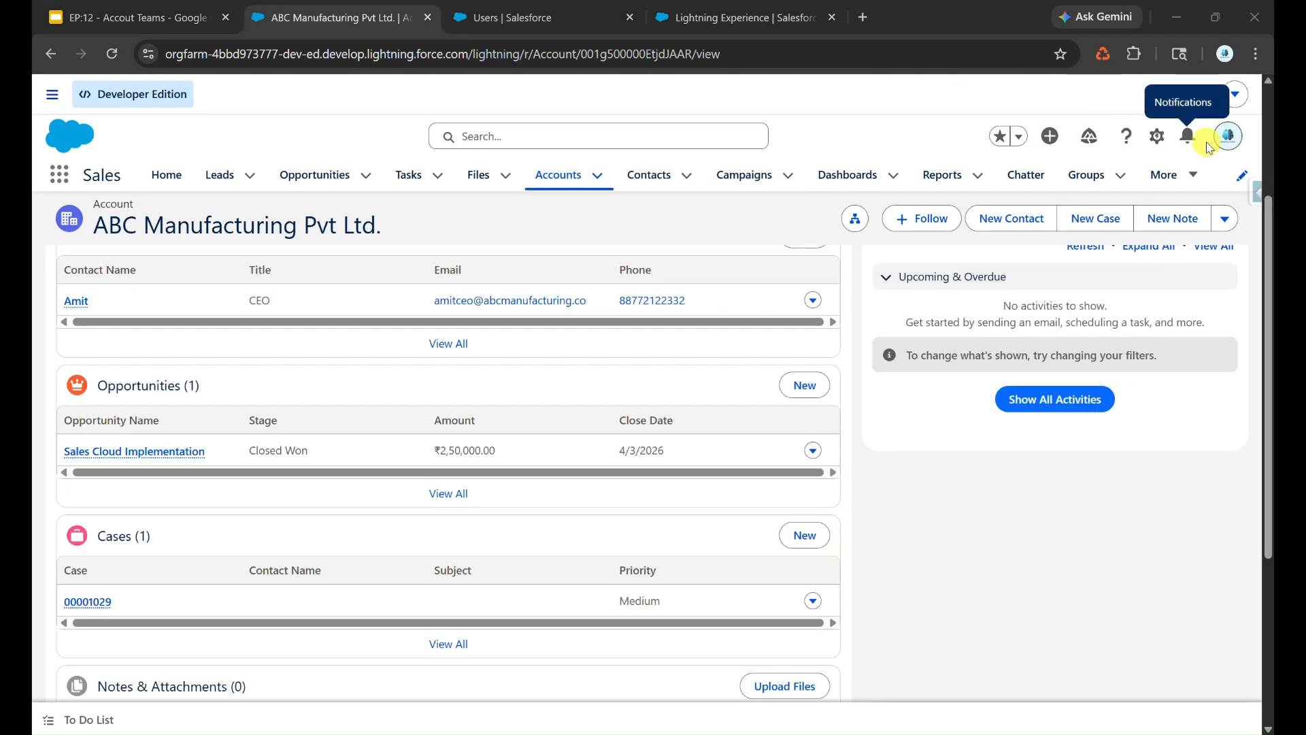
{"action": "scroll", "coordinate": [1228, 145], "scroll_direction": "up", "scroll_amount": 3}
{"action": "left_click", "coordinate": [1228, 138]}
{"action": "right_click", "coordinate": [1013, 222]}
{"action": "key", "text": "Escape"}
{"action": "right_click", "coordinate": [1011, 229]}
{"action": "left_click", "coordinate": [1061, 242]}
{"action": "left_click", "coordinate": [504, 17]}
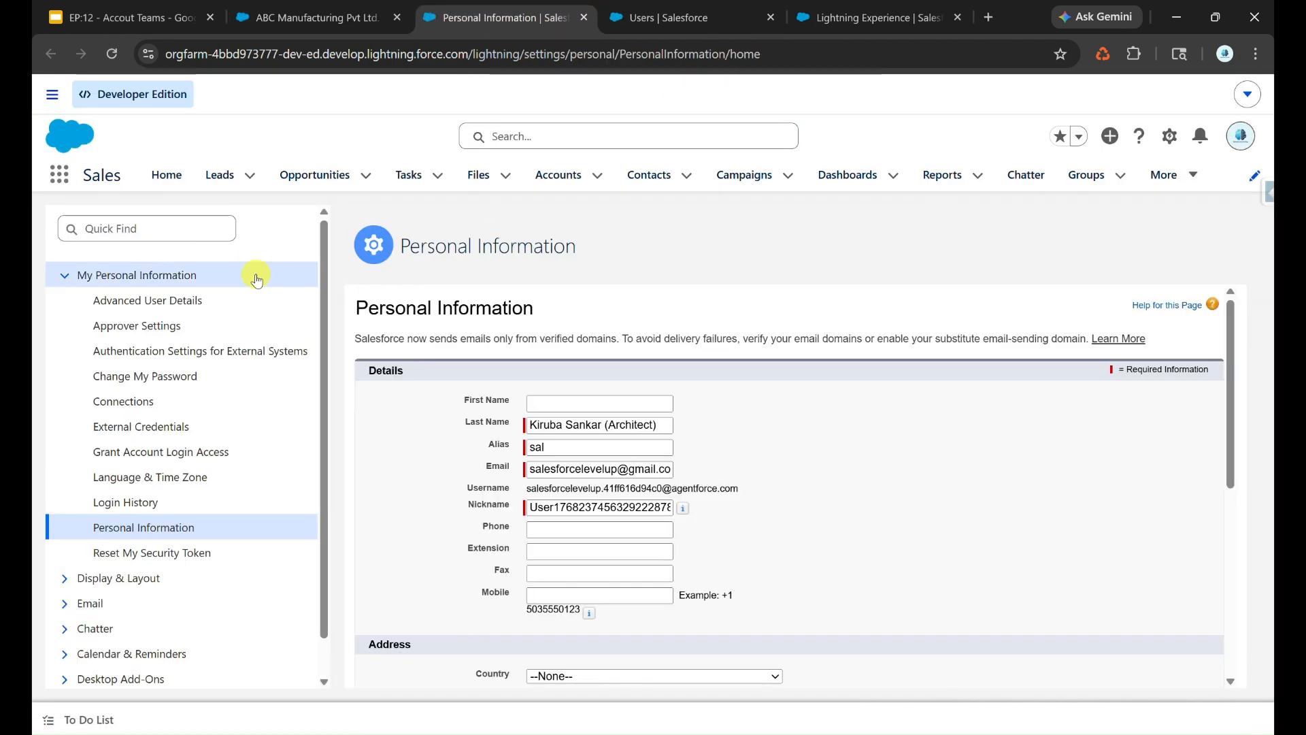
{"action": "left_click", "coordinate": [159, 303]}
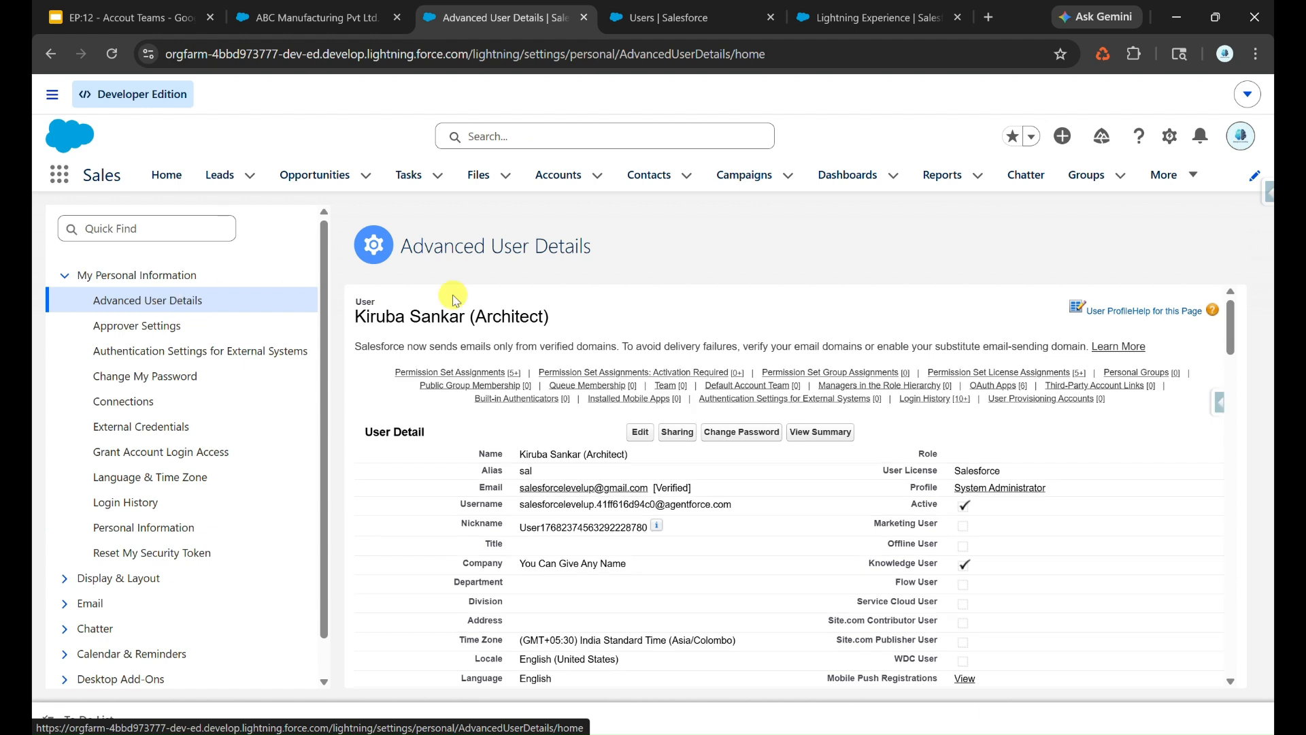
- Find the Default Account Team section in the architect's user details and start adding members to it
{"action": "key", "text": "ctrl+f"}
{"action": "type", "text": "Account Team"}
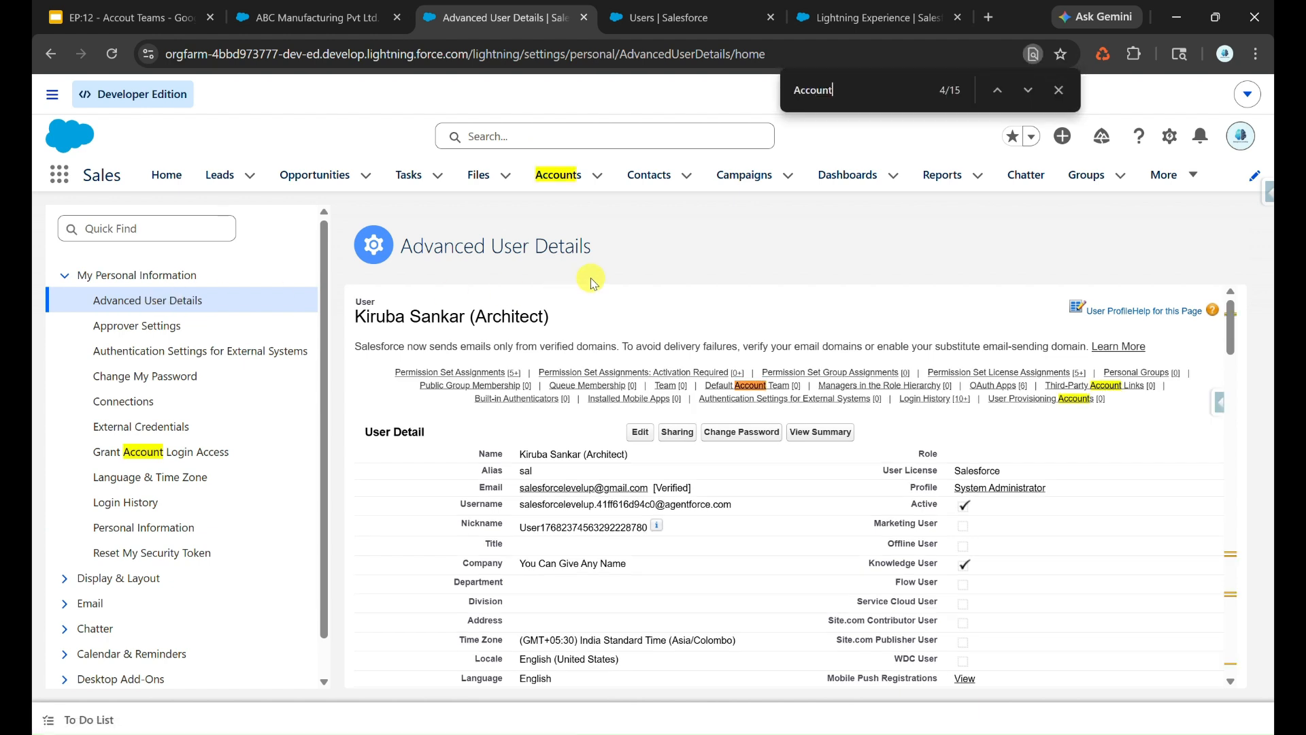
{"action": "left_click", "coordinate": [775, 386]}
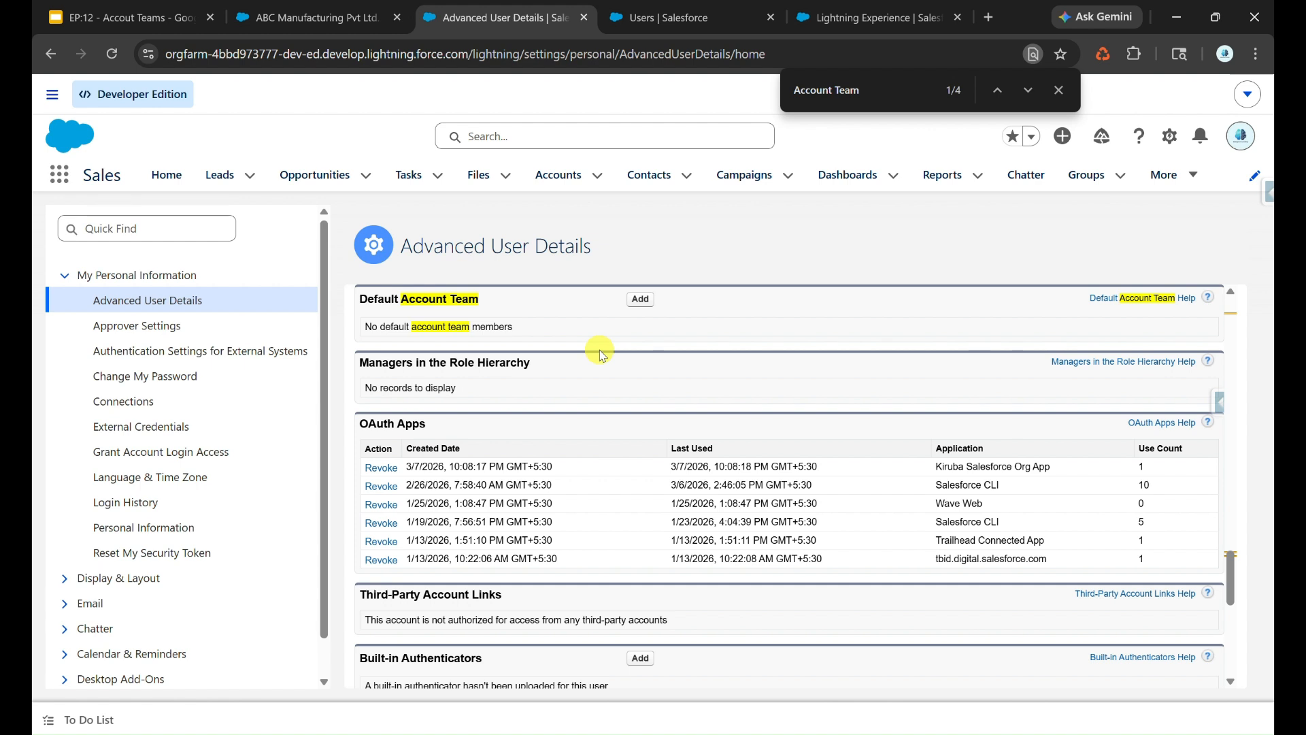
{"action": "left_click", "coordinate": [639, 300]}
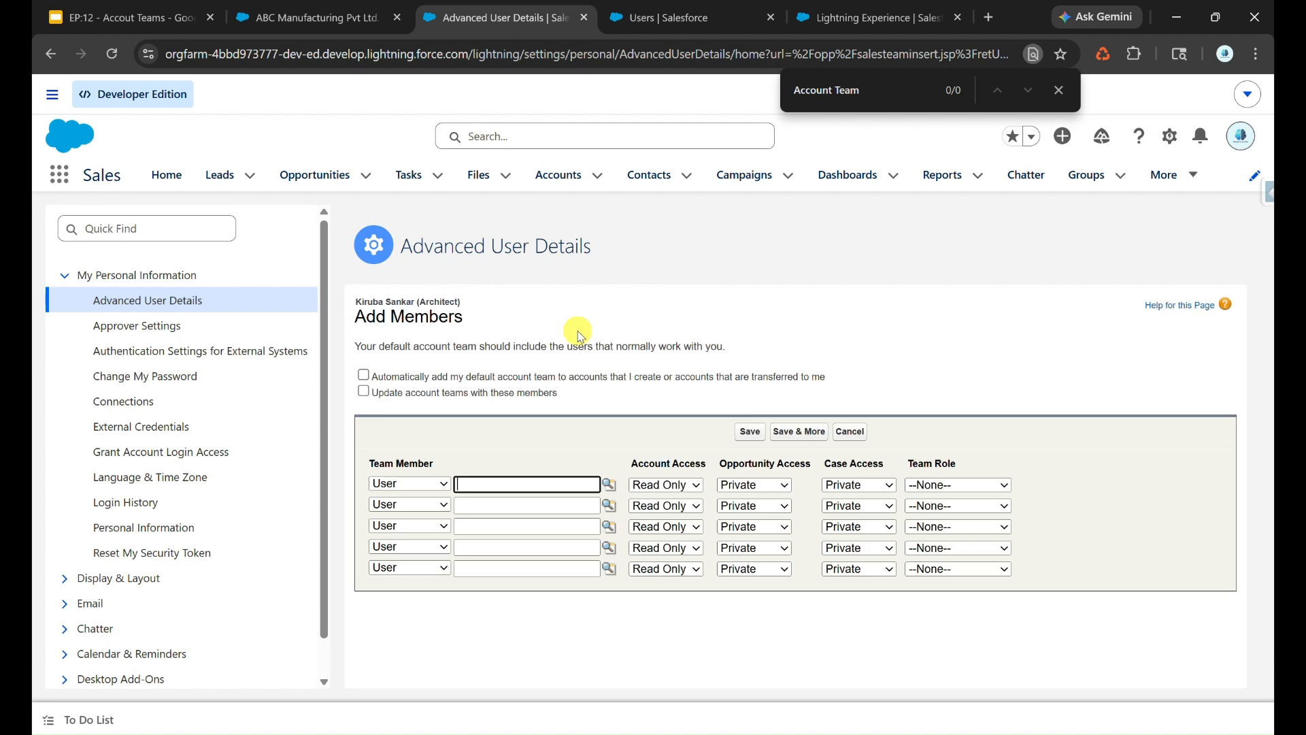
- Enter the PM user as the first default account team member with the Project Manager team role
{"action": "left_click", "coordinate": [607, 483]}
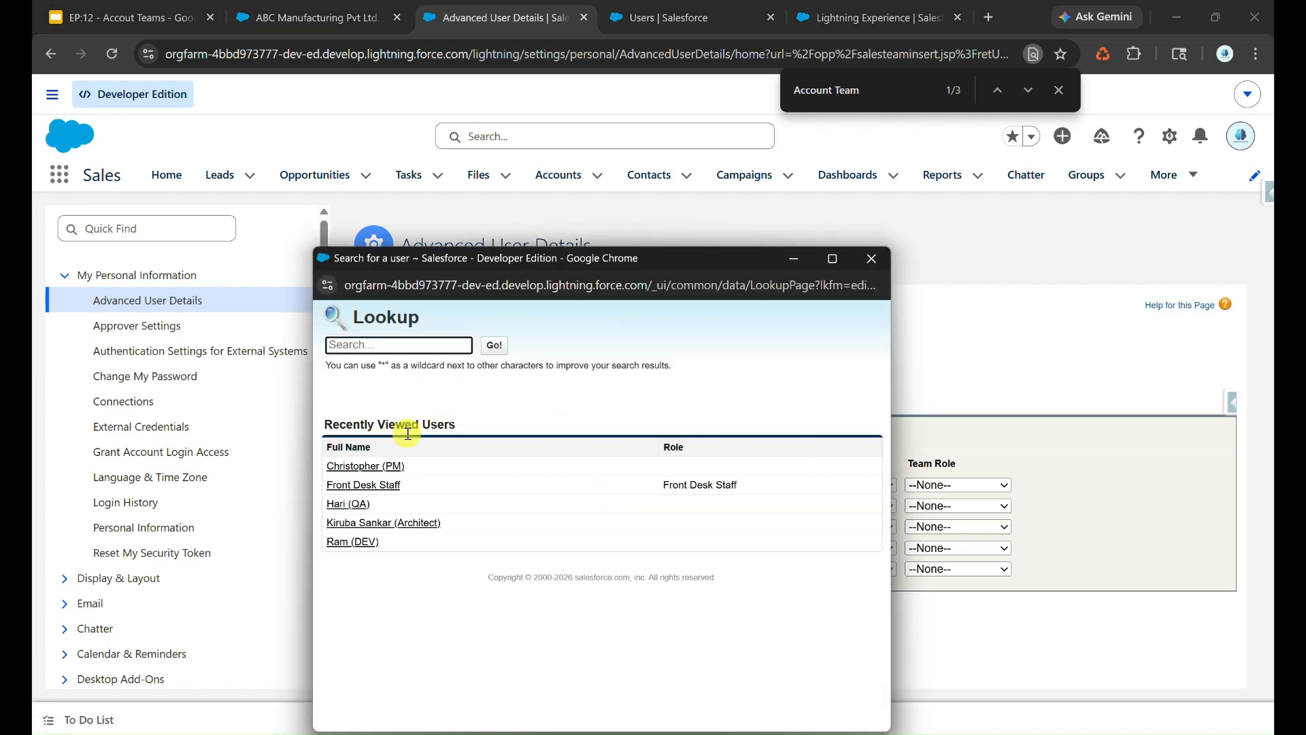
{"action": "left_click", "coordinate": [388, 468]}
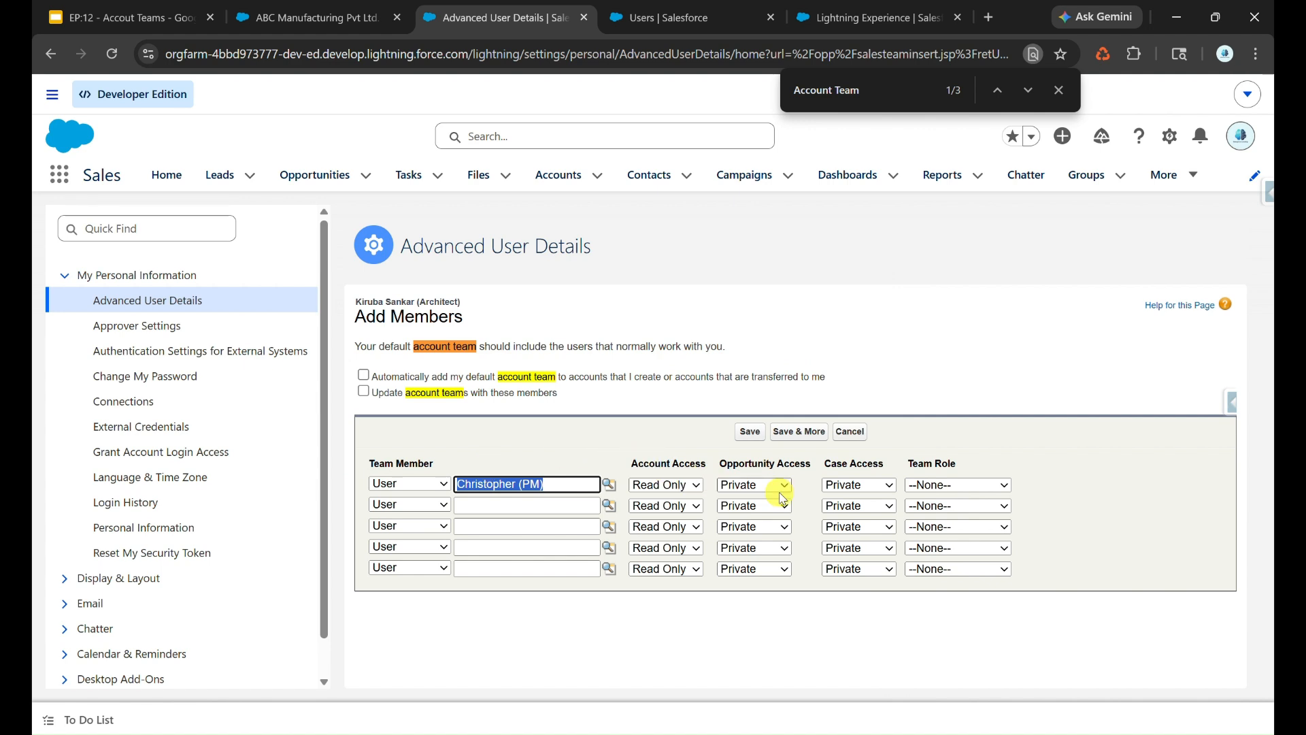
{"action": "left_click", "coordinate": [959, 485]}
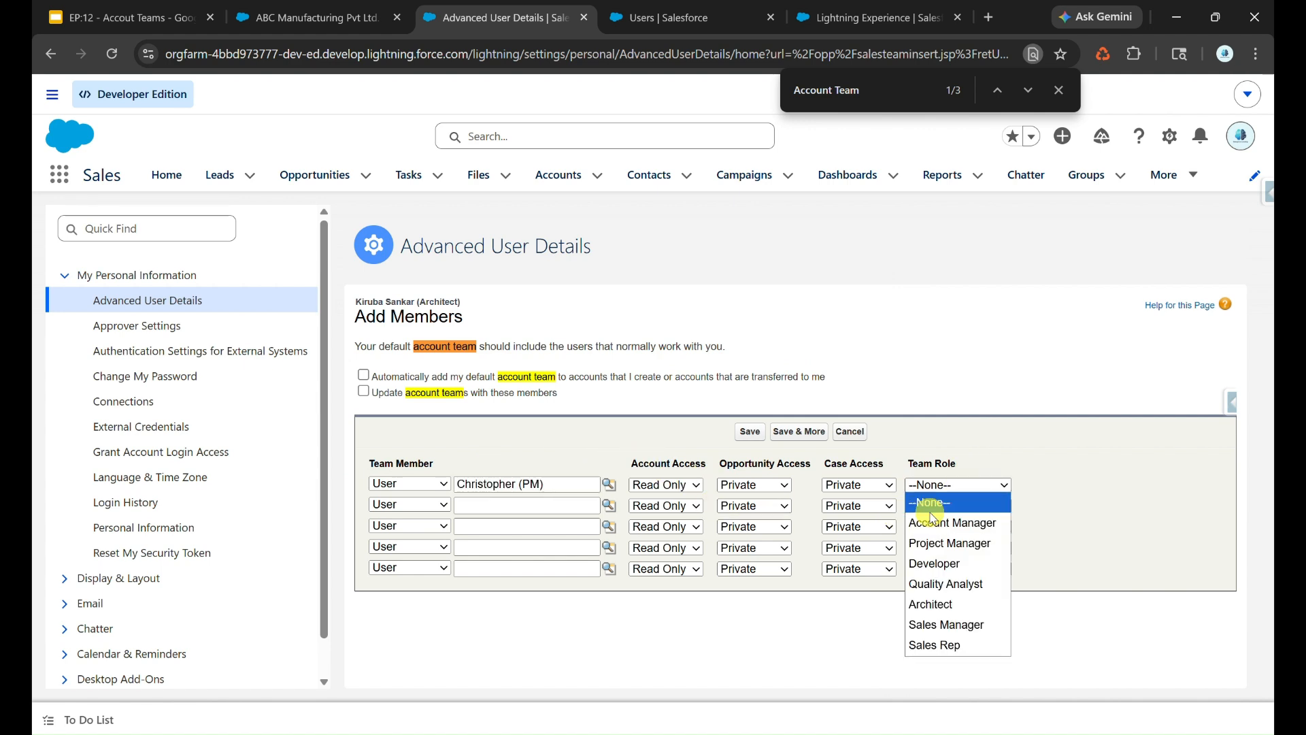
{"action": "left_click", "coordinate": [951, 543]}
- Enter the DEV user as the second default account team member with the Developer team role
{"action": "left_click", "coordinate": [610, 505]}
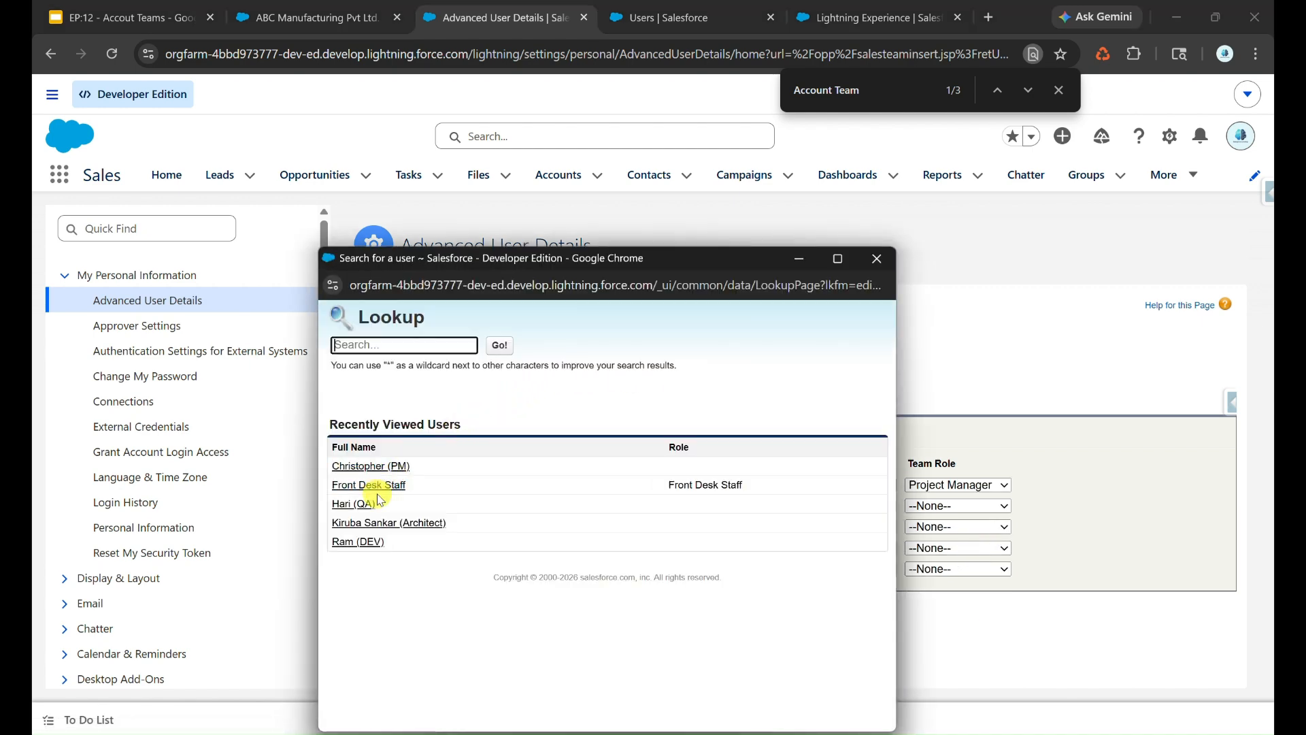
{"action": "left_click", "coordinate": [359, 541]}
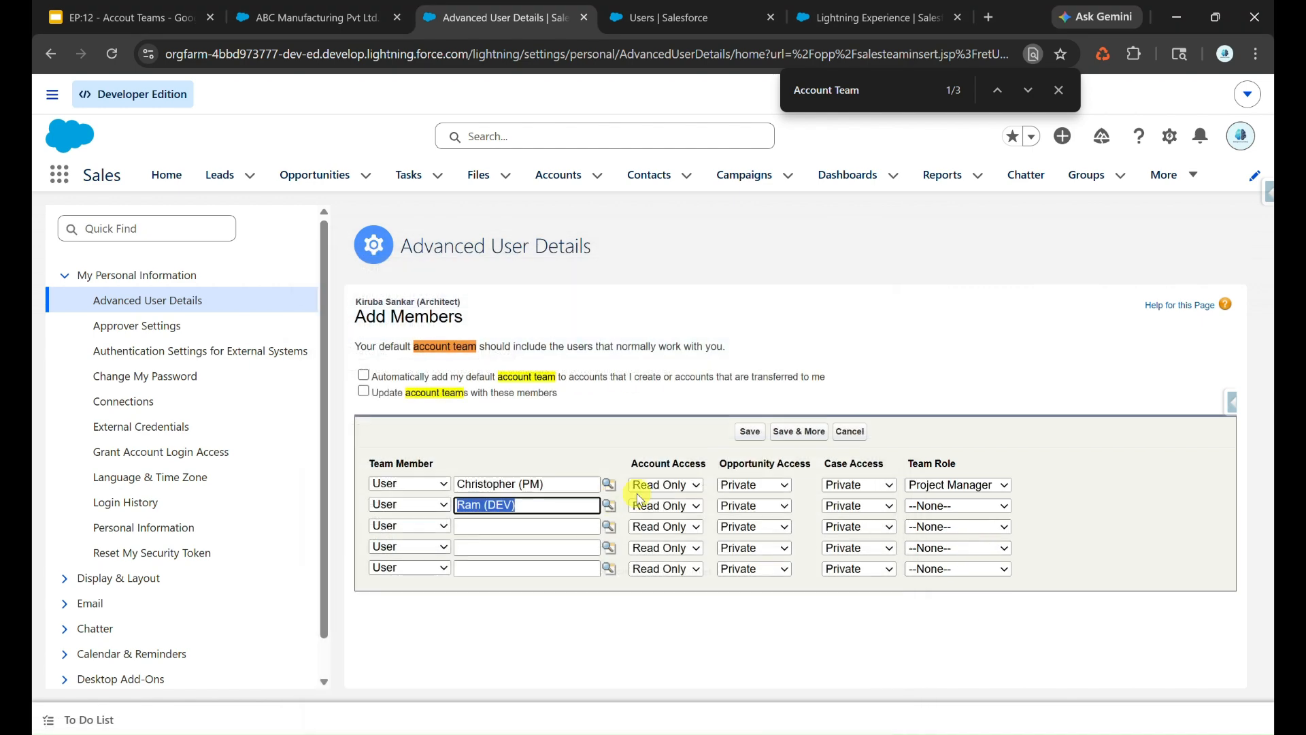
{"action": "left_click", "coordinate": [967, 506]}
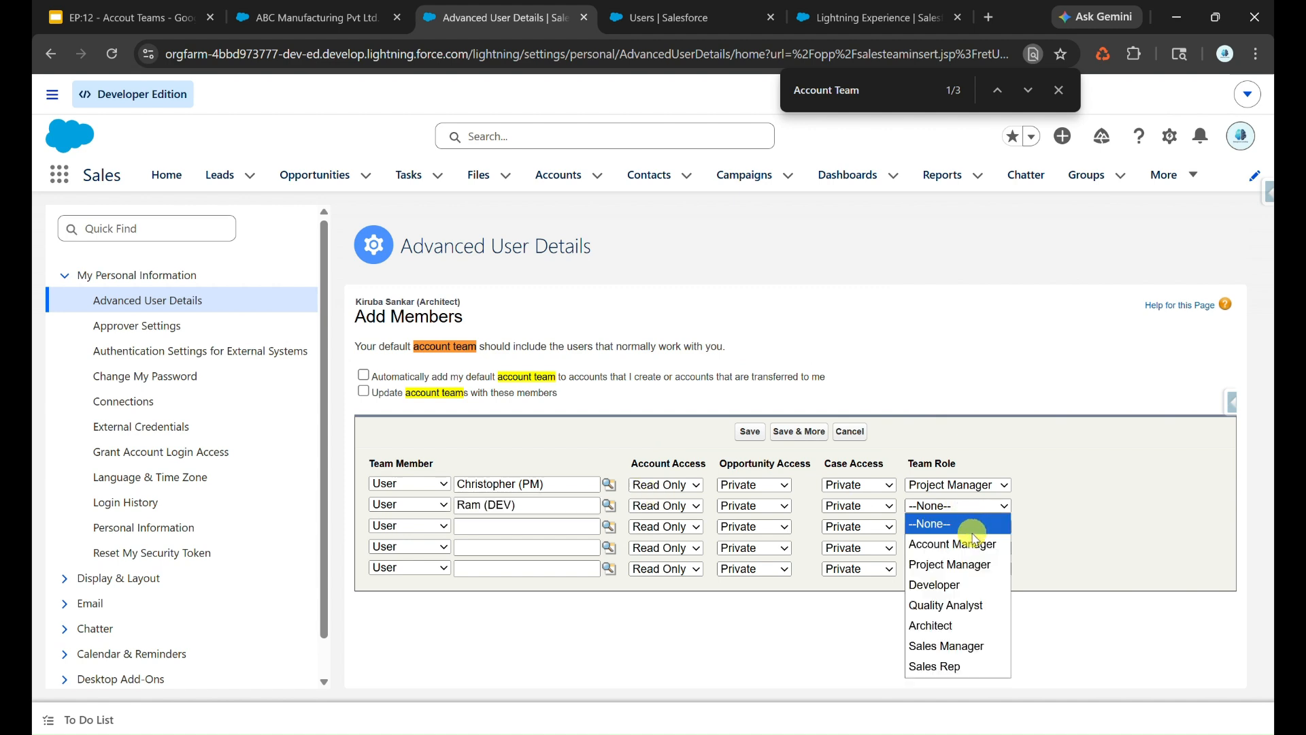
{"action": "left_click", "coordinate": [974, 583]}
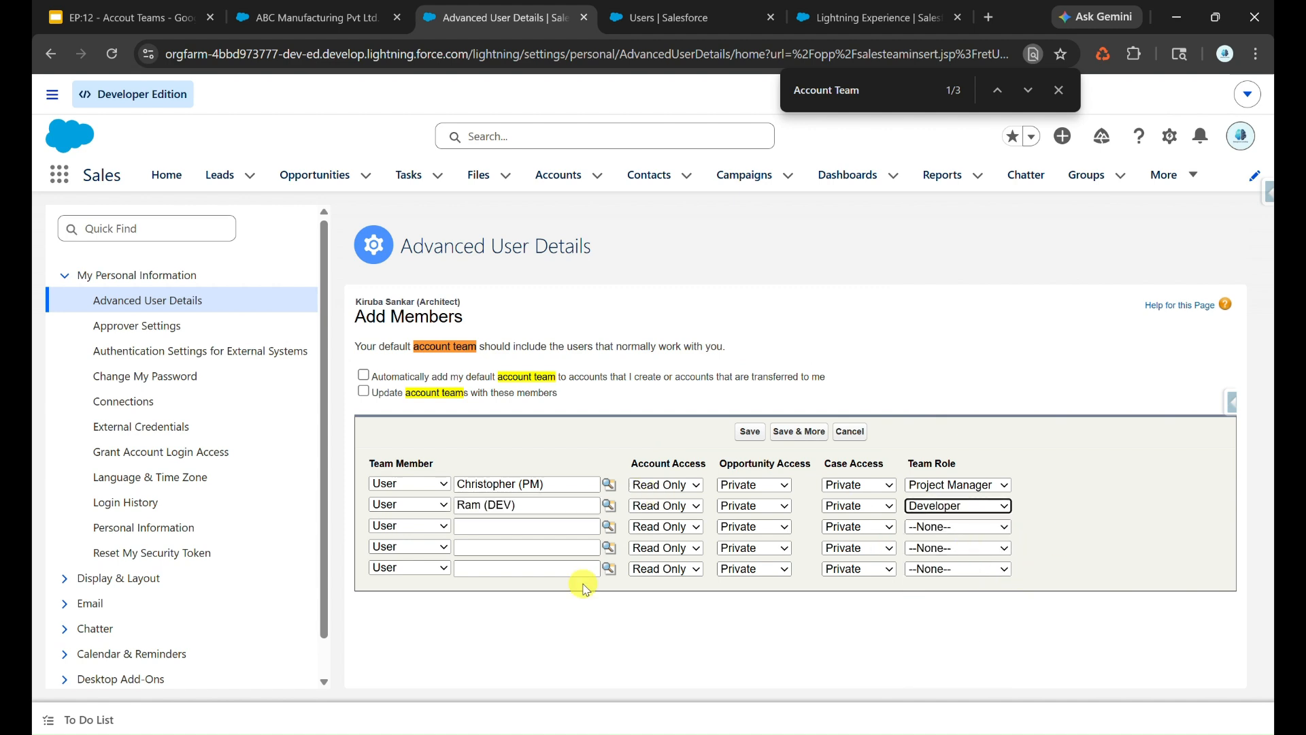
- Enter the QA user as the third member with the Quality Analyst role, and enable automatic adding of the default team and updating of account teams
{"action": "left_click", "coordinate": [611, 529]}
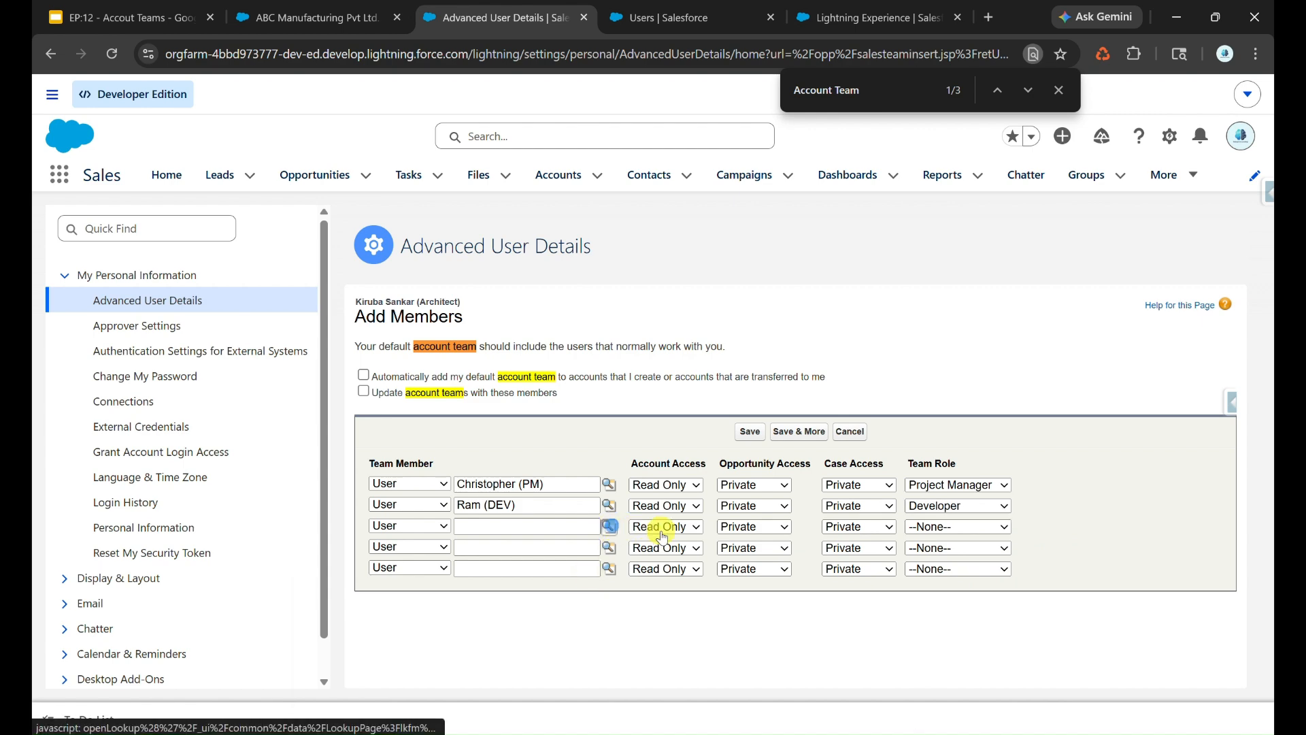
{"action": "left_click", "coordinate": [354, 501]}
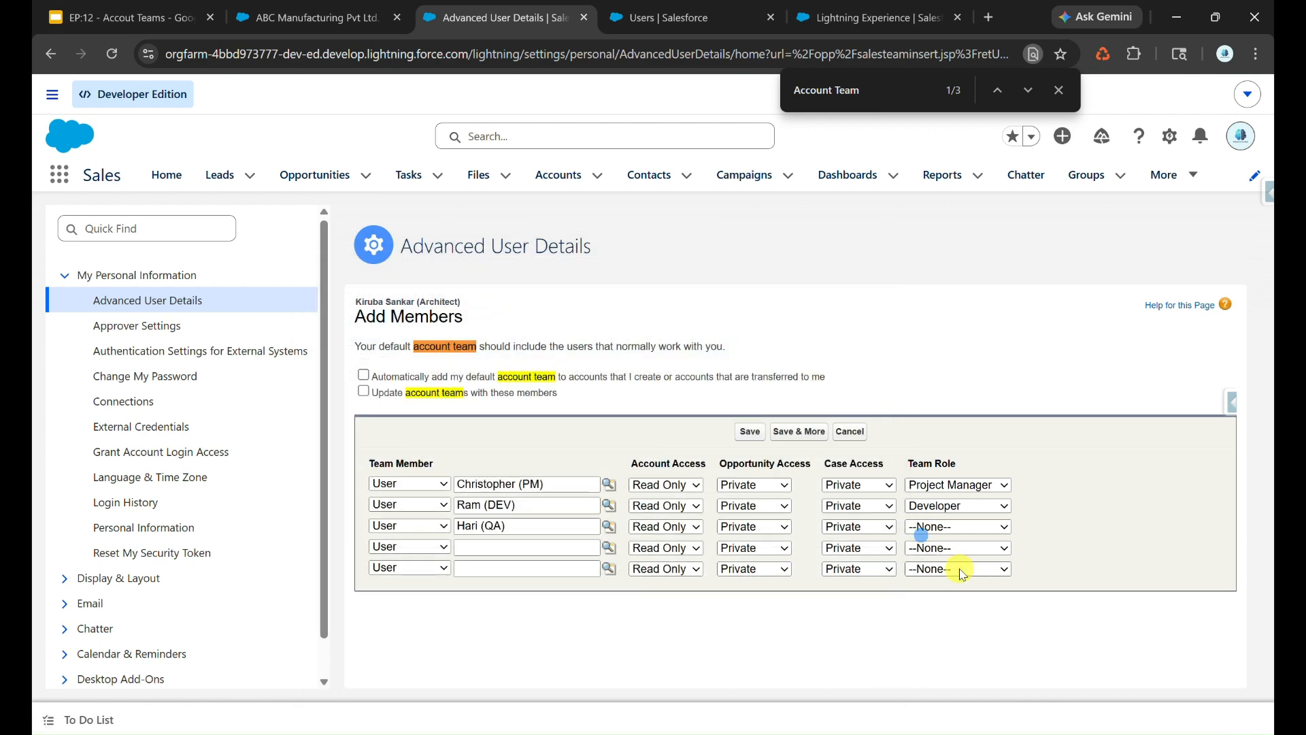
{"action": "left_click", "coordinate": [975, 533]}
{"action": "left_click", "coordinate": [966, 626]}
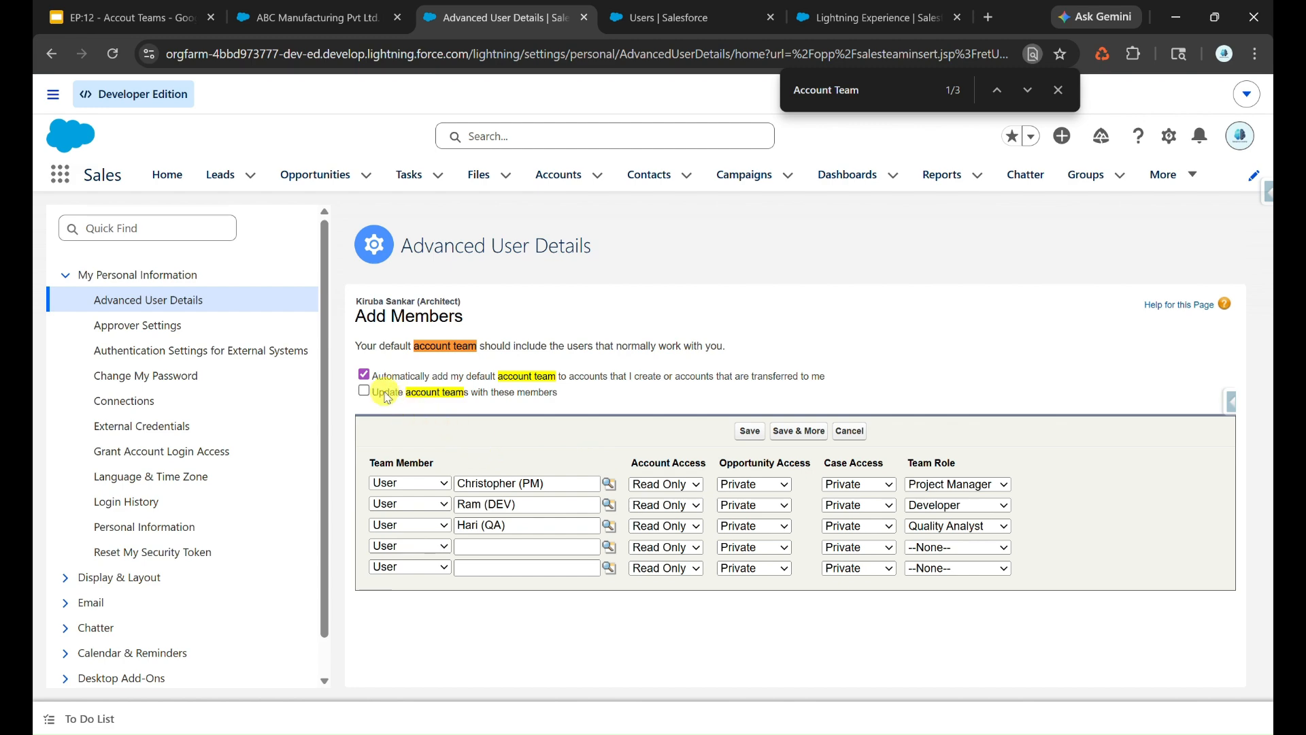
- Open the XYZ Private Ltd. account from the accounts list and examine its details, related lists, and Account Team section
{"action": "left_click", "coordinate": [313, 17]}
{"action": "left_click", "coordinate": [558, 174]}
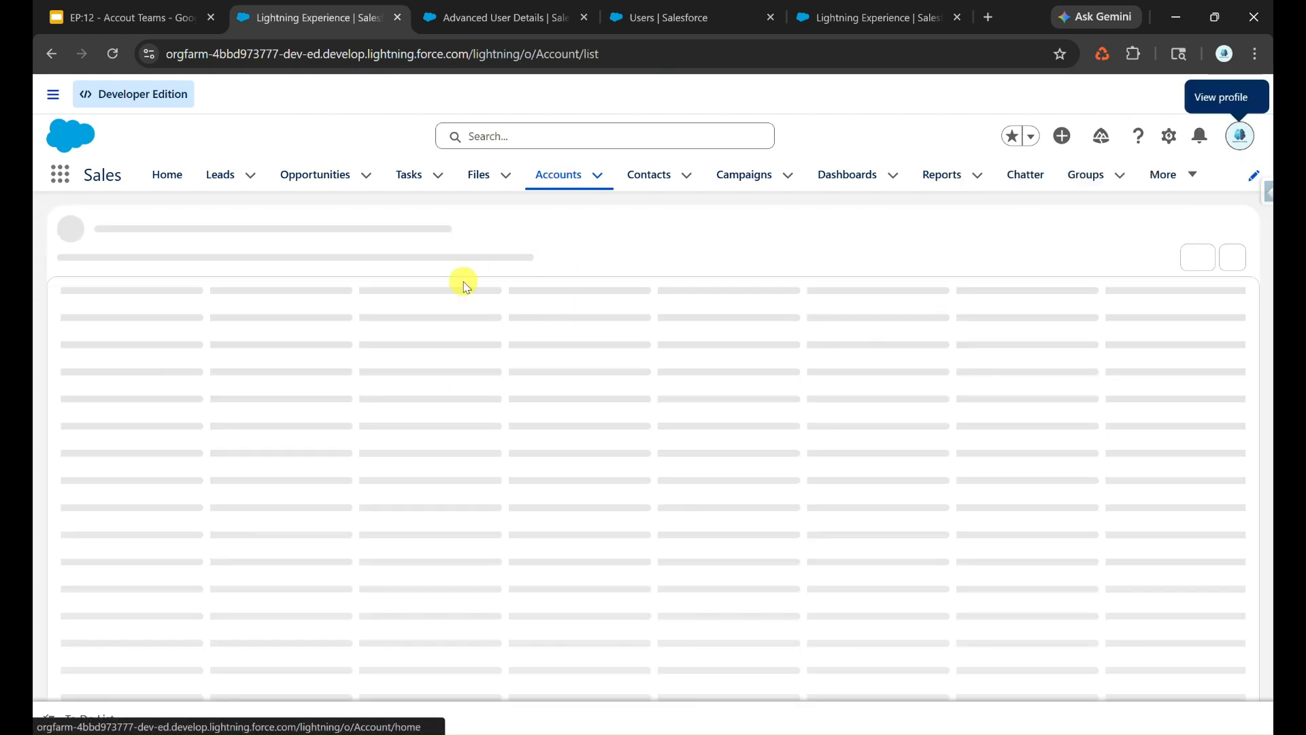
{"action": "scroll", "coordinate": [260, 564], "scroll_direction": "down", "scroll_amount": 1}
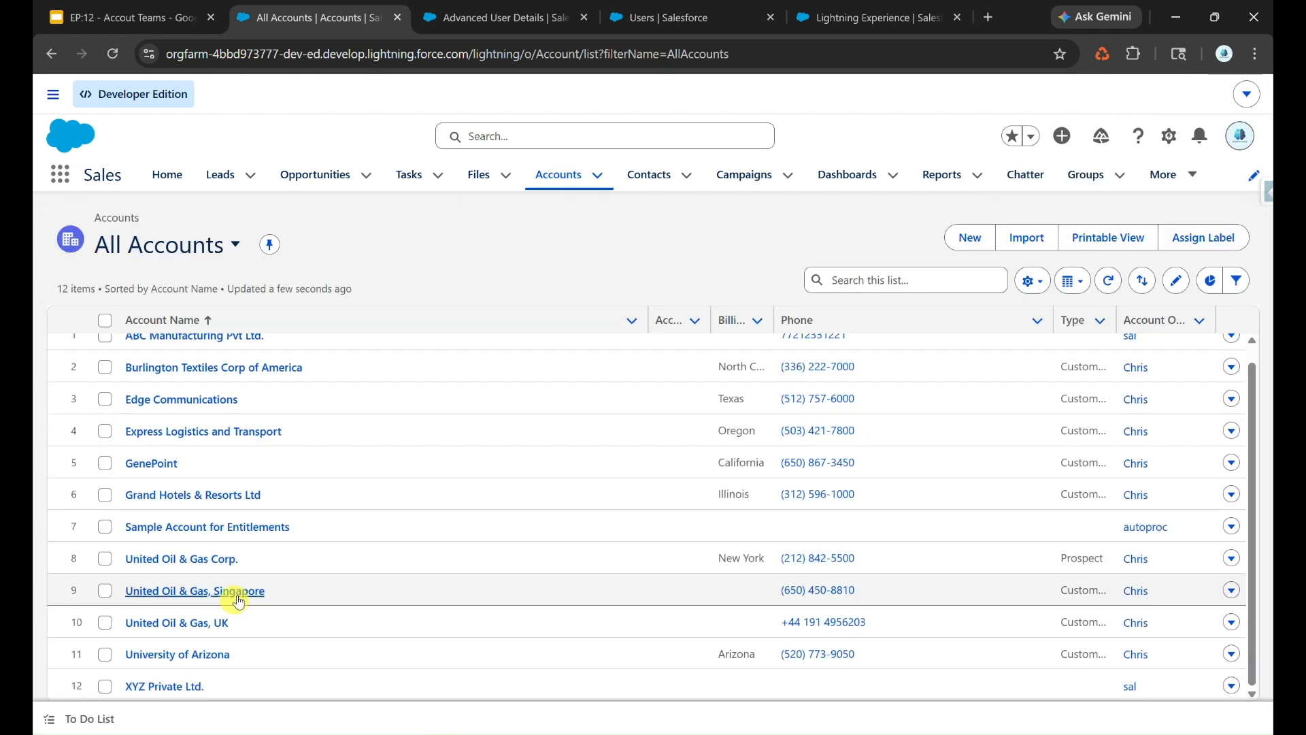
{"action": "left_click", "coordinate": [164, 686]}
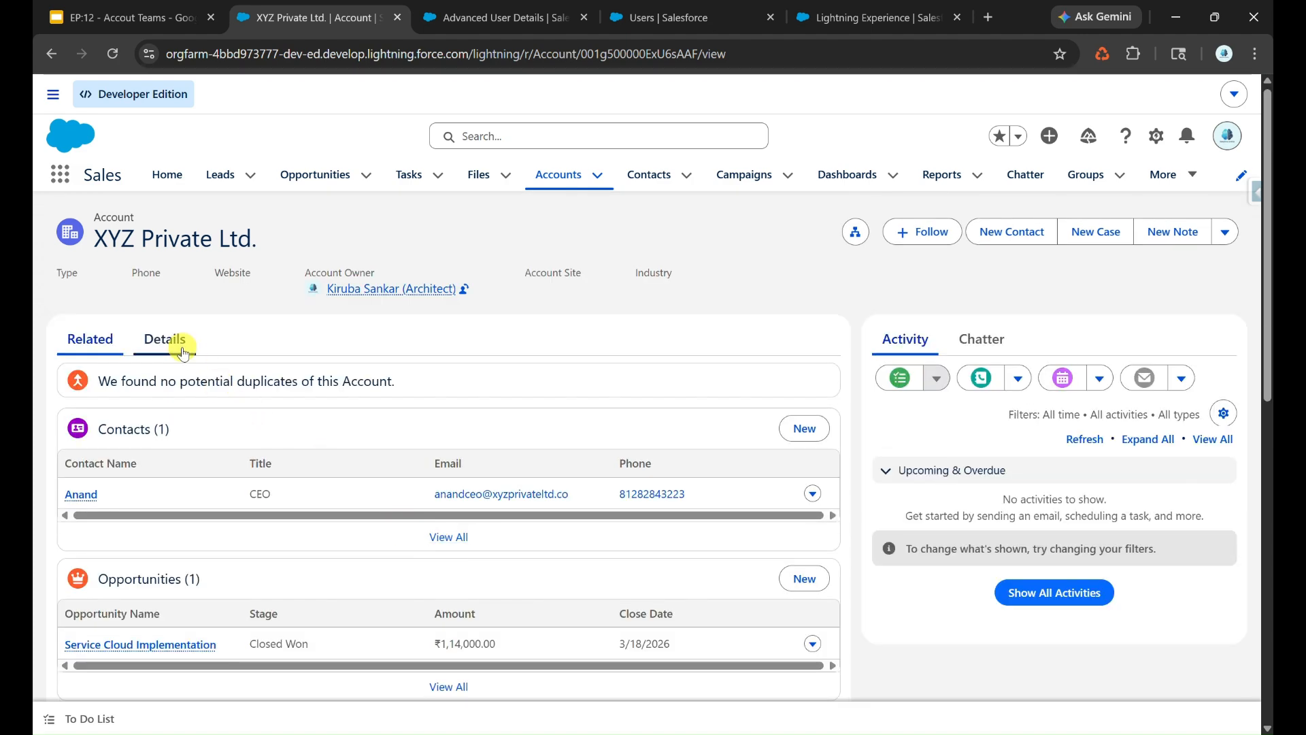
{"action": "left_click", "coordinate": [170, 341]}
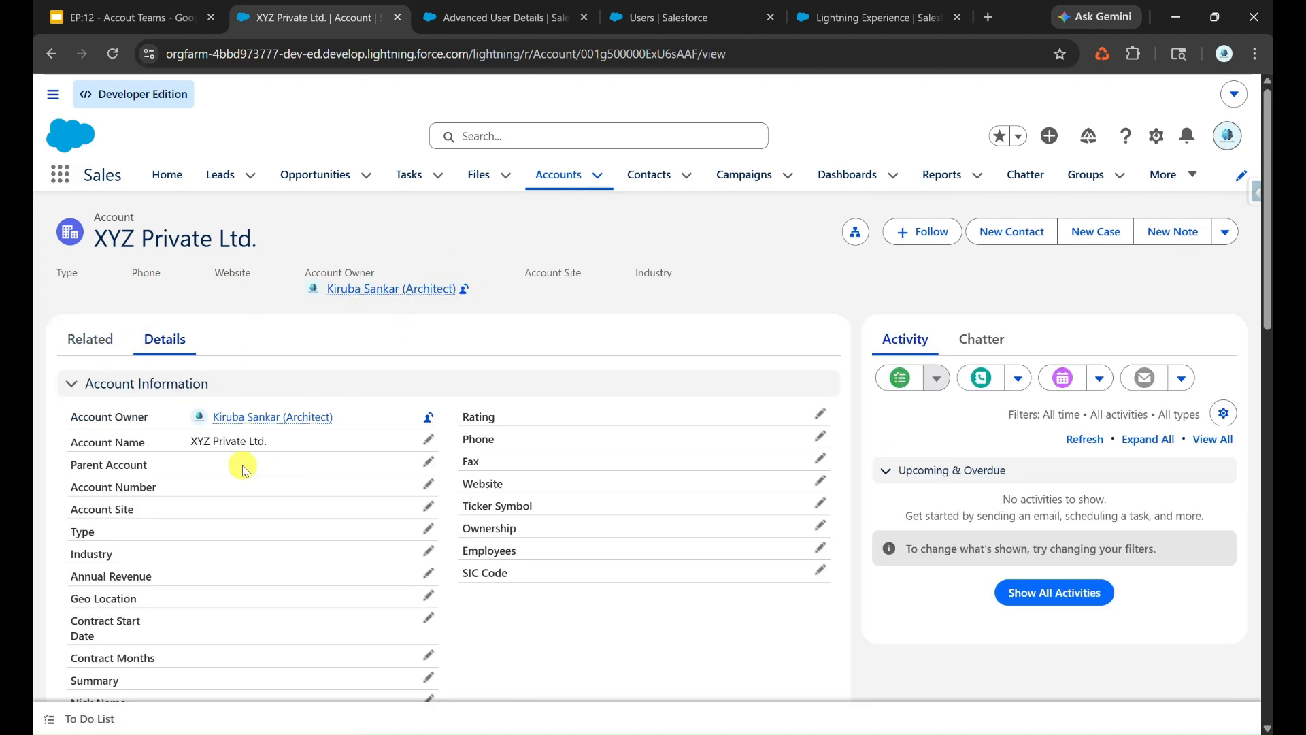
{"action": "left_click", "coordinate": [102, 340]}
{"action": "scroll", "coordinate": [324, 527], "scroll_direction": "down", "scroll_amount": 5}
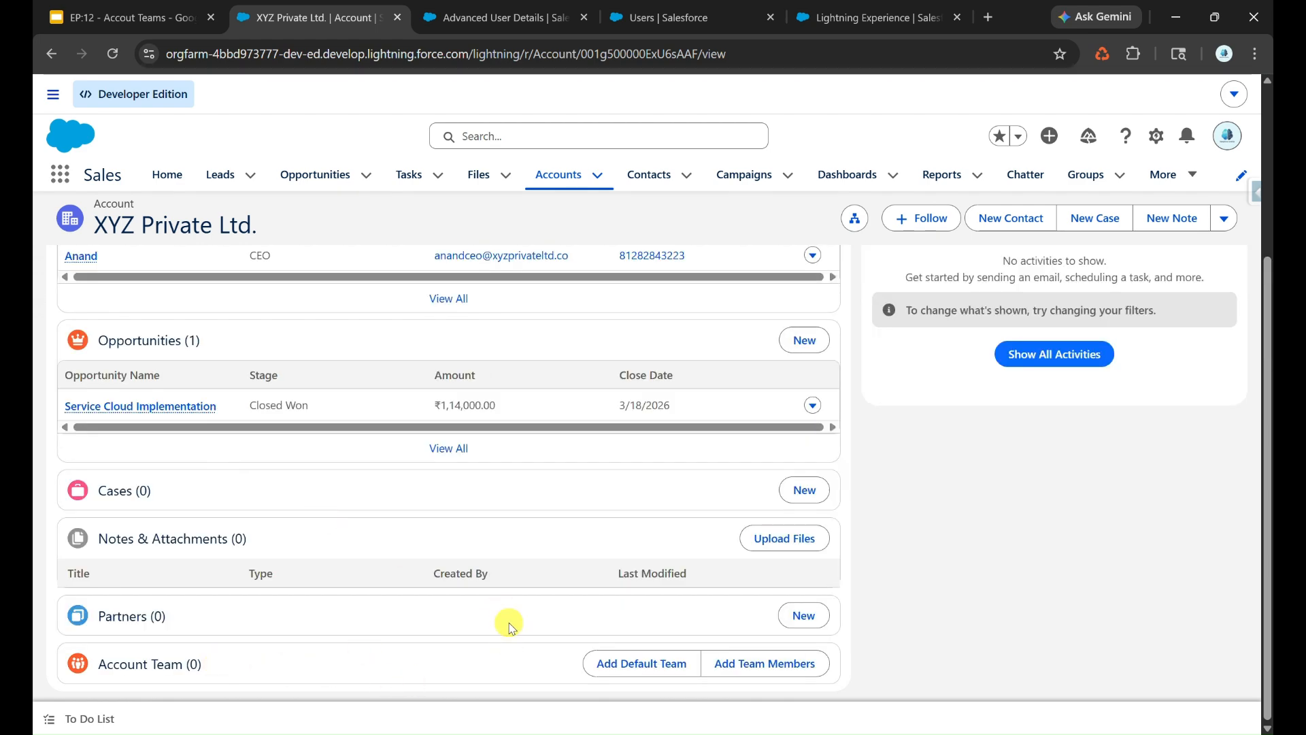
- Save the architect's default account team members and reload the XYZ Private Ltd. account to check its Account Team
{"action": "left_click", "coordinate": [509, 21]}
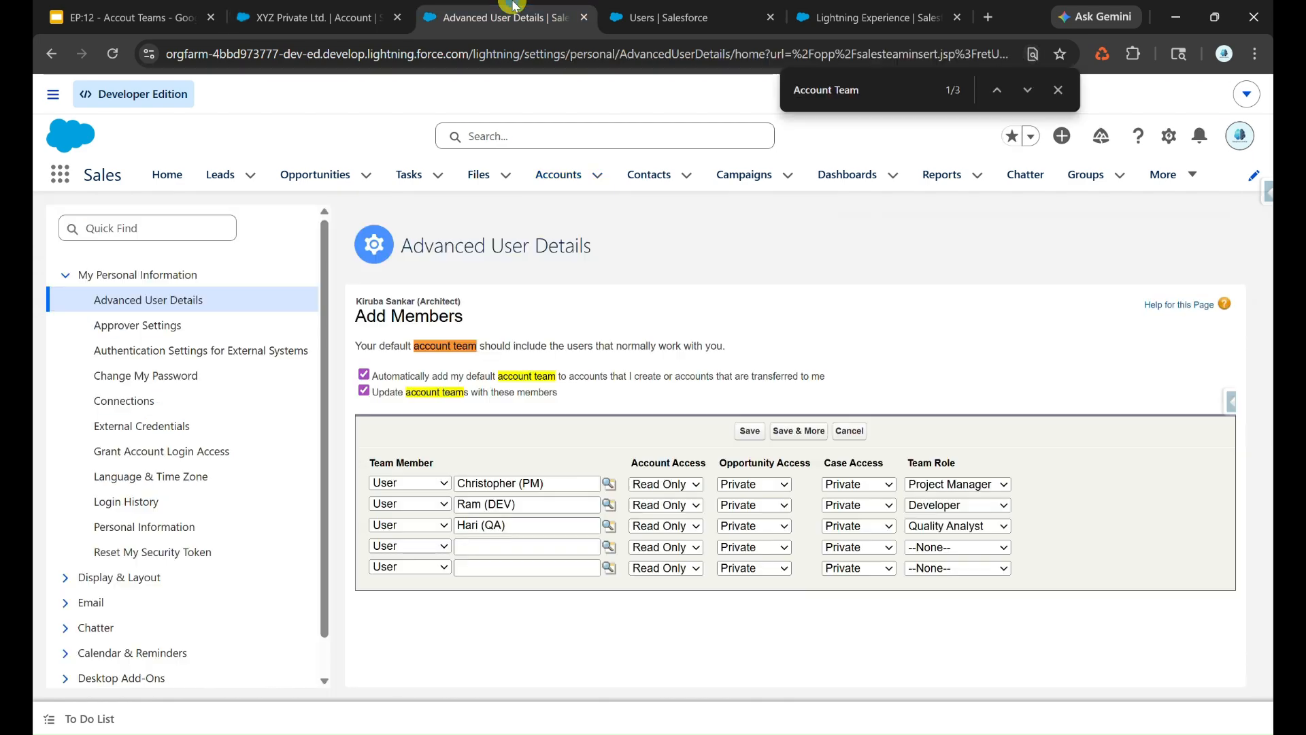
{"action": "left_click", "coordinate": [746, 432]}
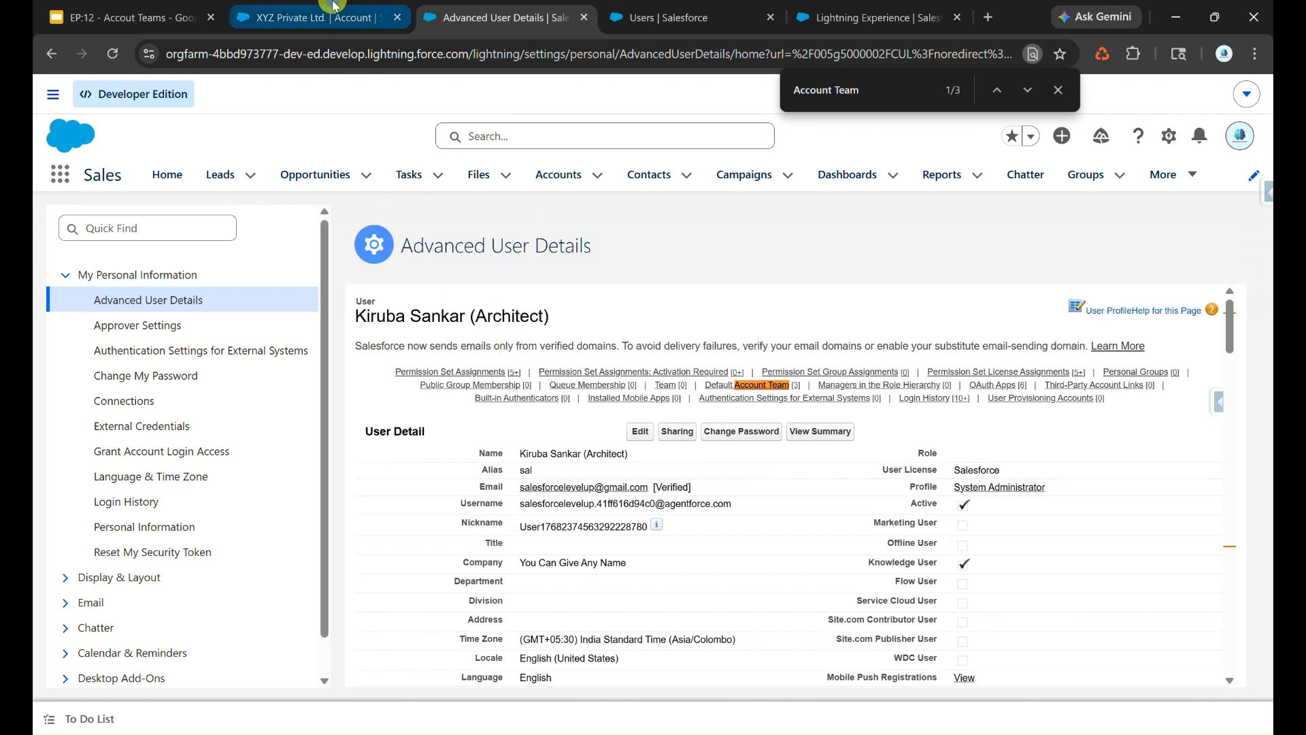
{"action": "left_click", "coordinate": [333, 6]}
{"action": "left_click", "coordinate": [113, 54]}
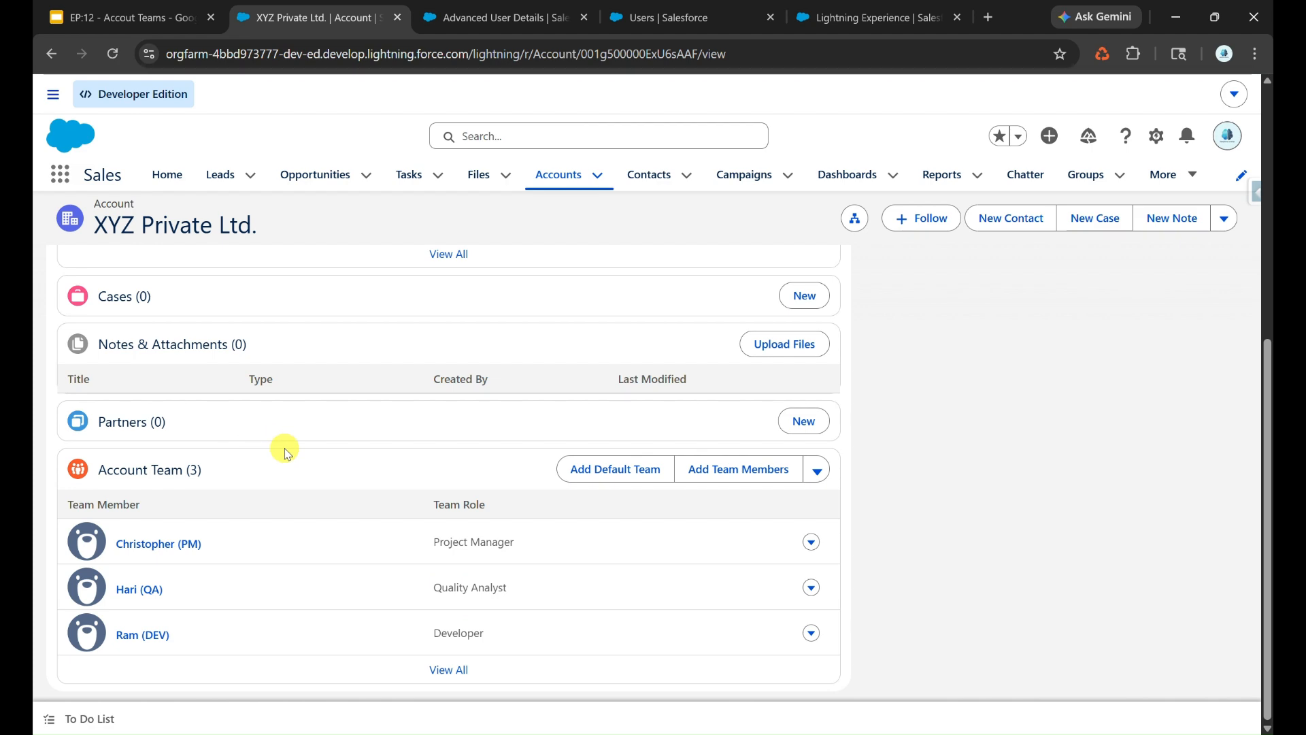
- Open the QA member's entry in the architect's Default Account Team for editing and review its automatic add option
{"action": "left_click", "coordinate": [493, 18]}
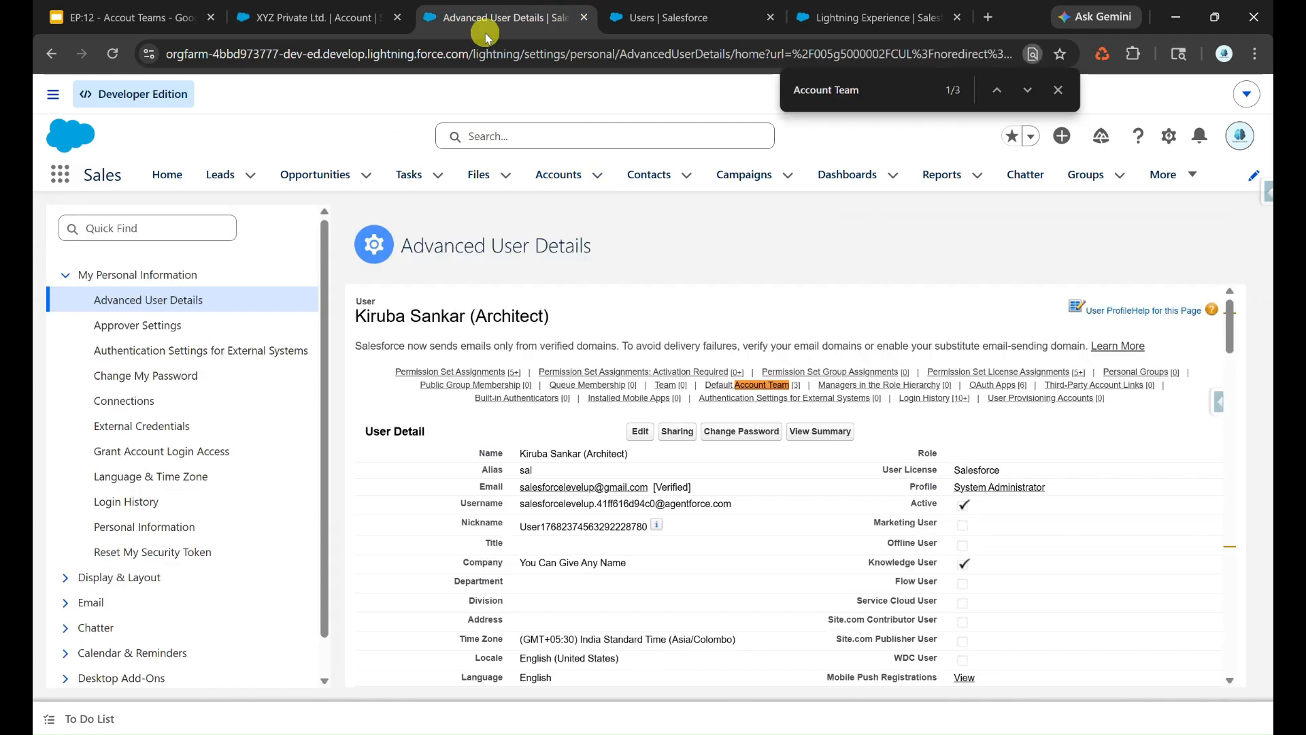
{"action": "left_click", "coordinate": [763, 386]}
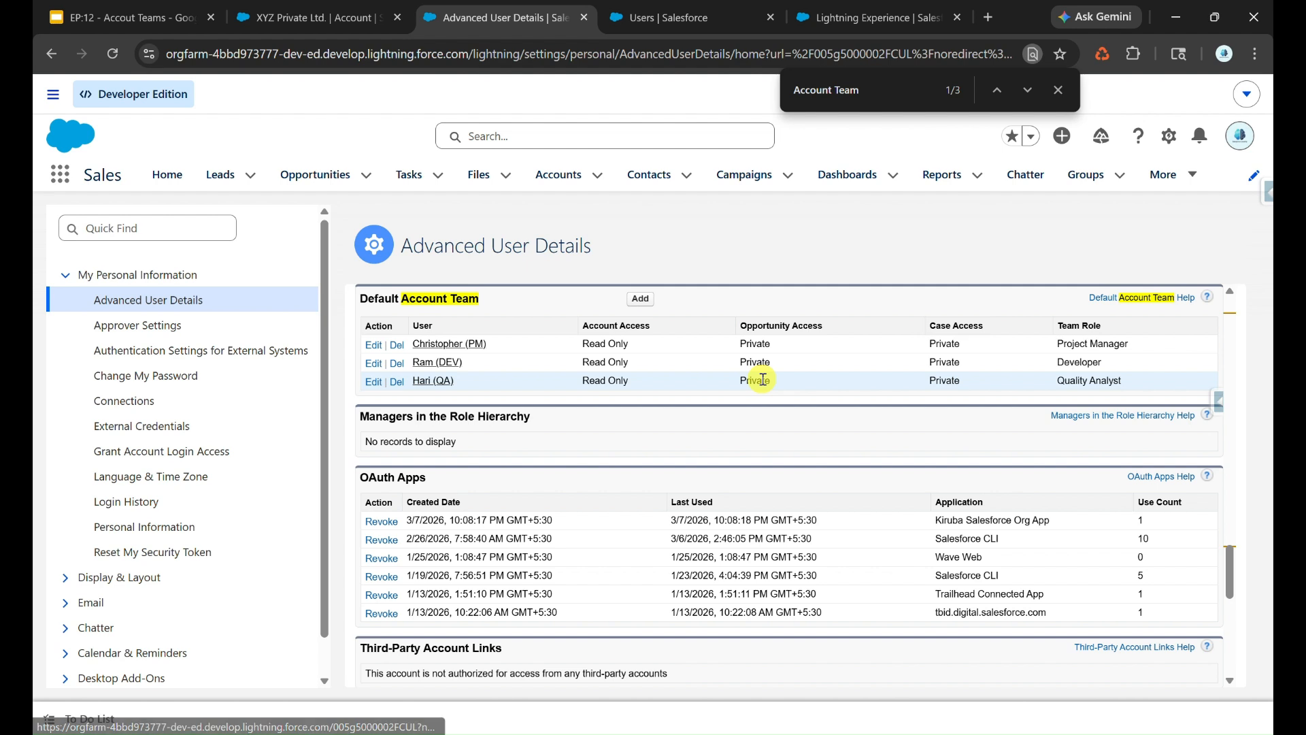
{"action": "left_click", "coordinate": [374, 382]}
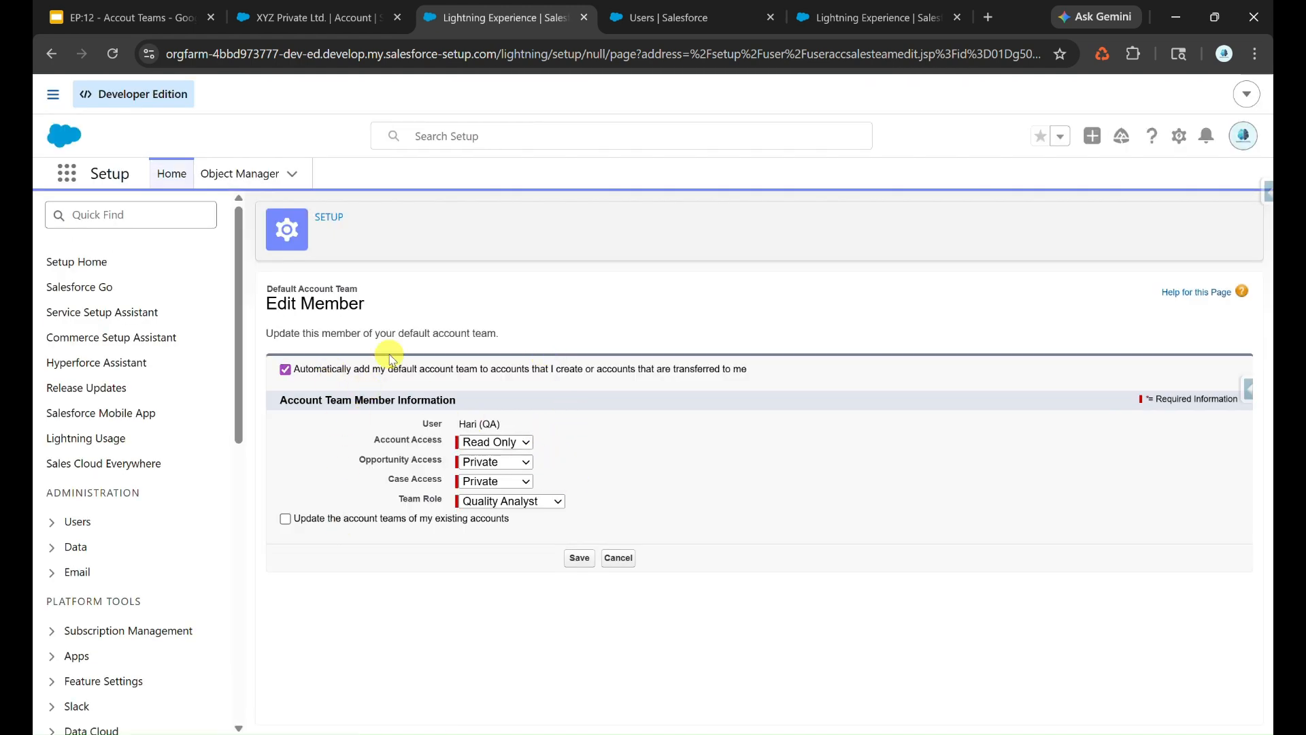
- Create a new Business Account named Test from the accounts list and save it
{"action": "left_click", "coordinate": [299, 16]}
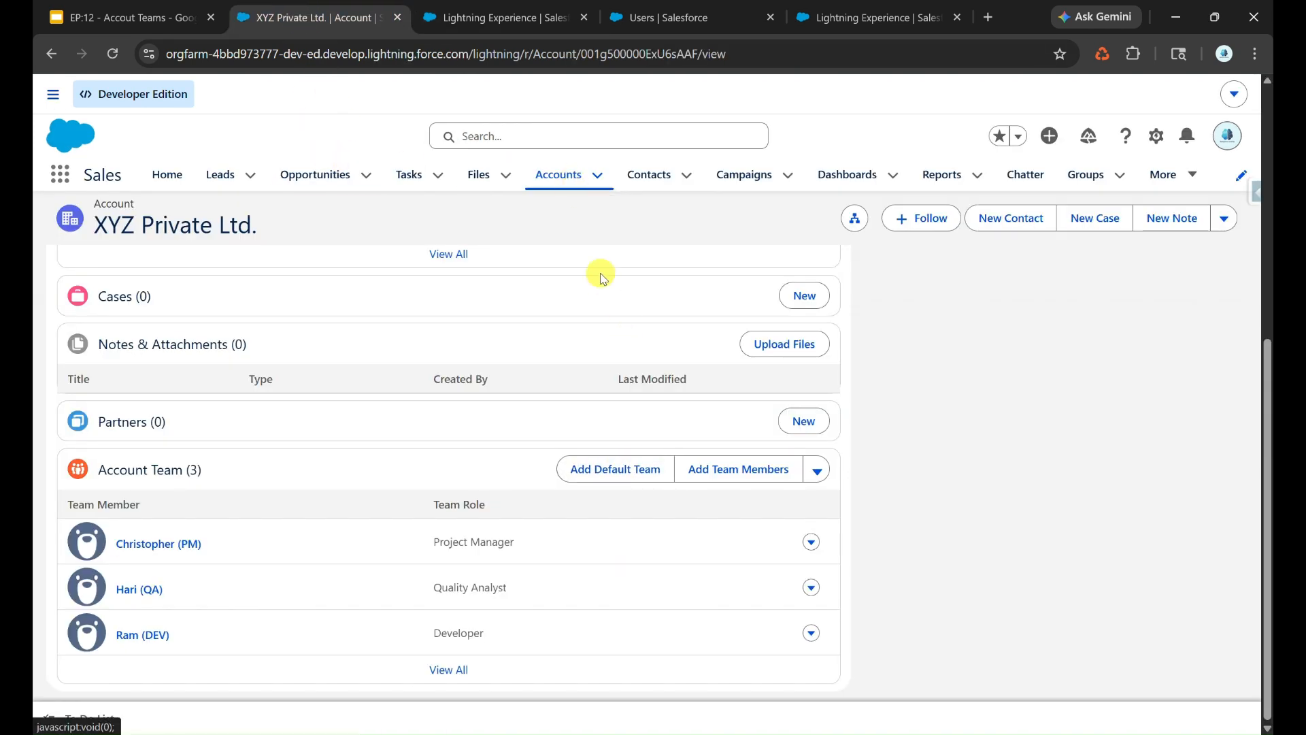
{"action": "left_click", "coordinate": [576, 177]}
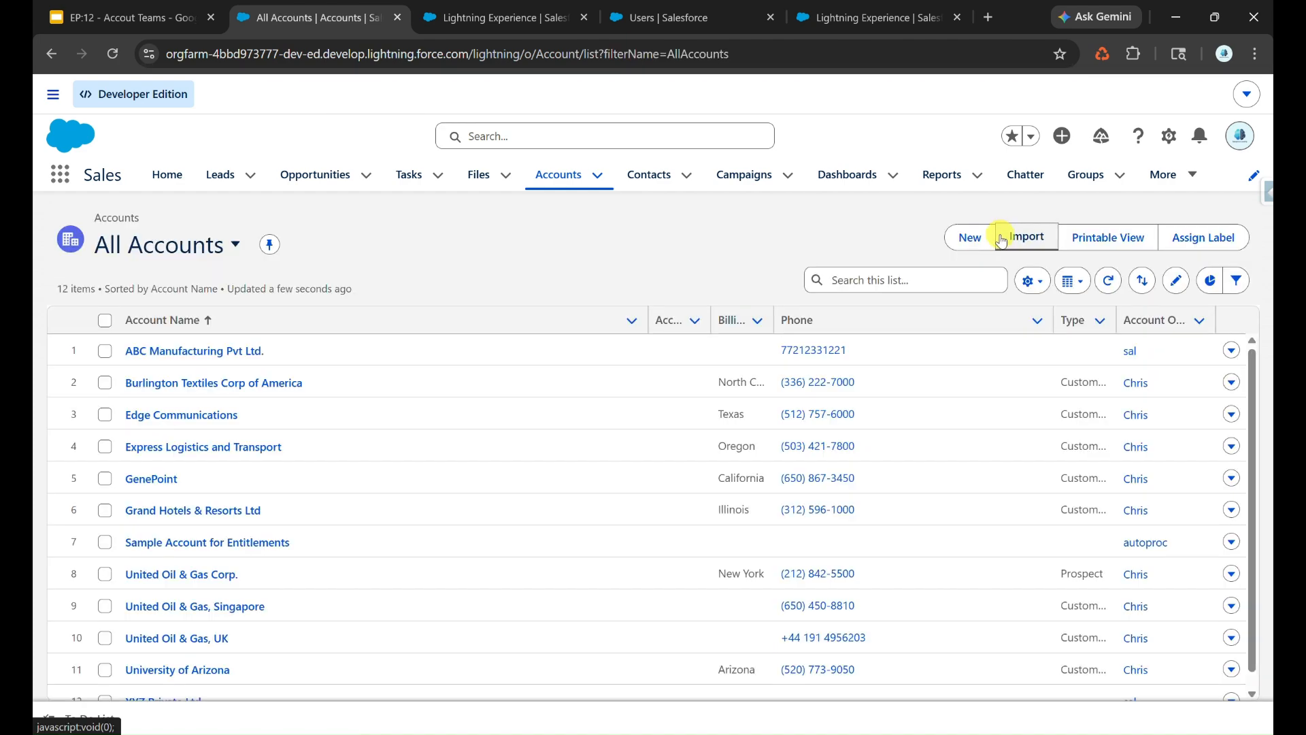
{"action": "left_click", "coordinate": [971, 239]}
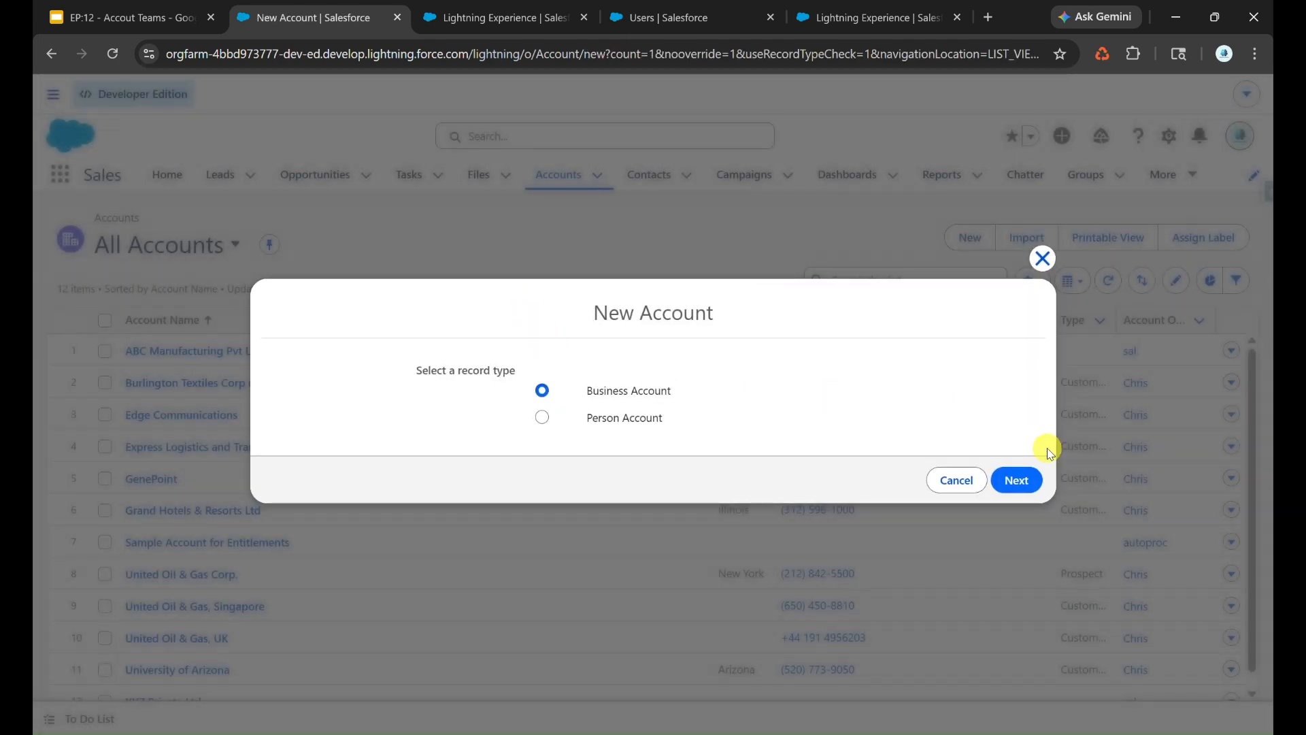
{"action": "left_click", "coordinate": [1016, 477]}
{"action": "left_click", "coordinate": [486, 14]}
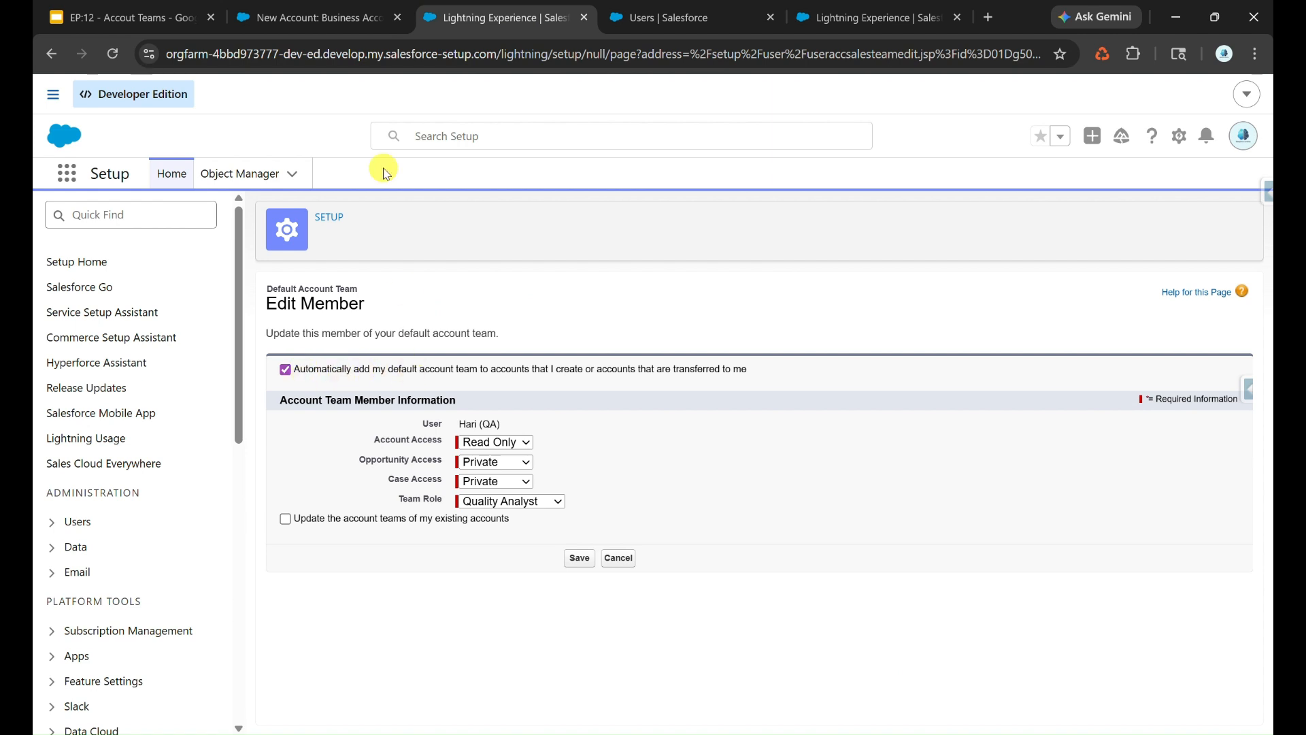
{"action": "left_click", "coordinate": [371, 19]}
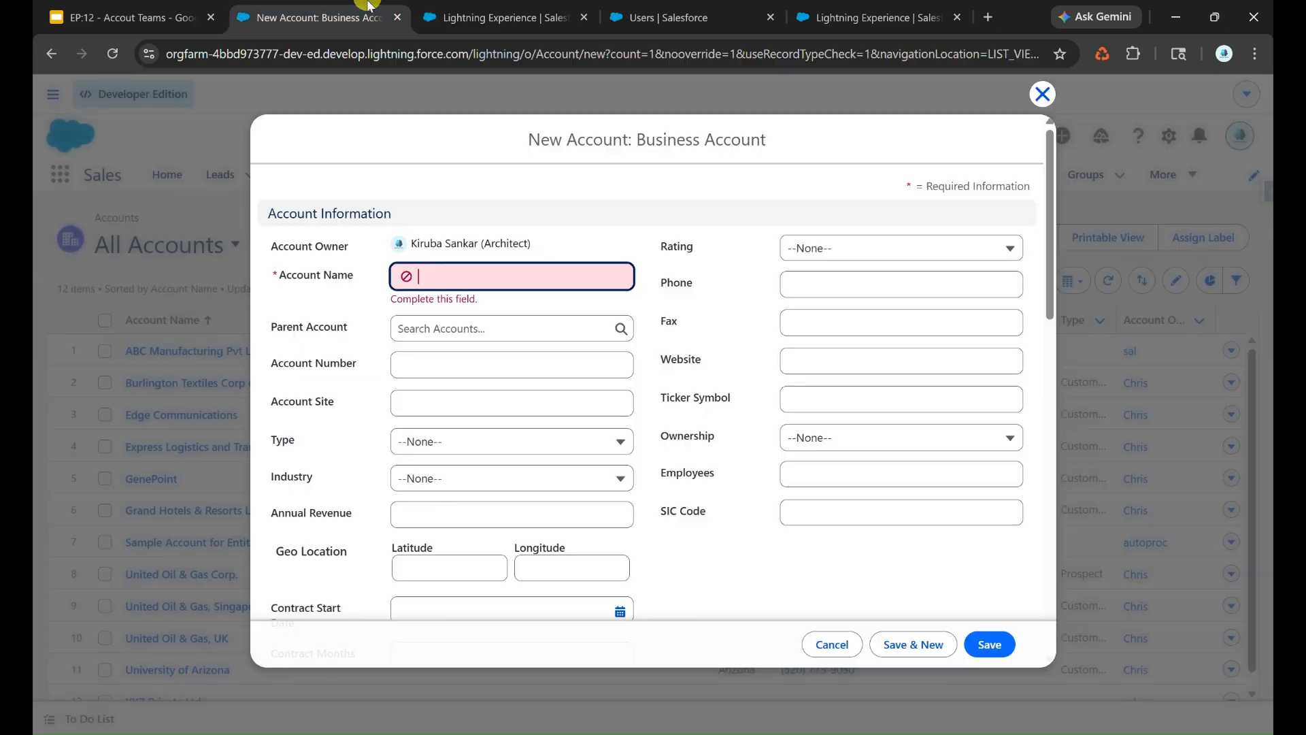
{"action": "left_click", "coordinate": [519, 266]}
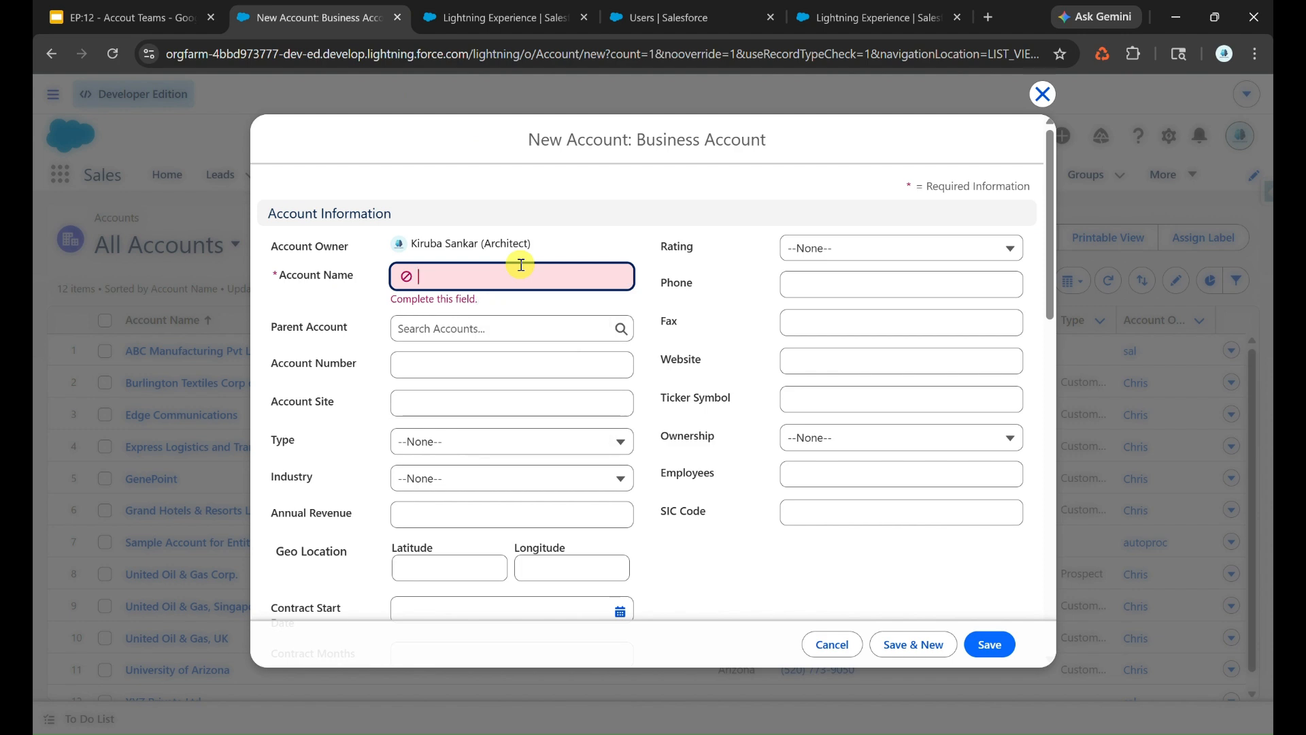
{"action": "type", "text": "Test"}
{"action": "left_click", "coordinate": [989, 643]}
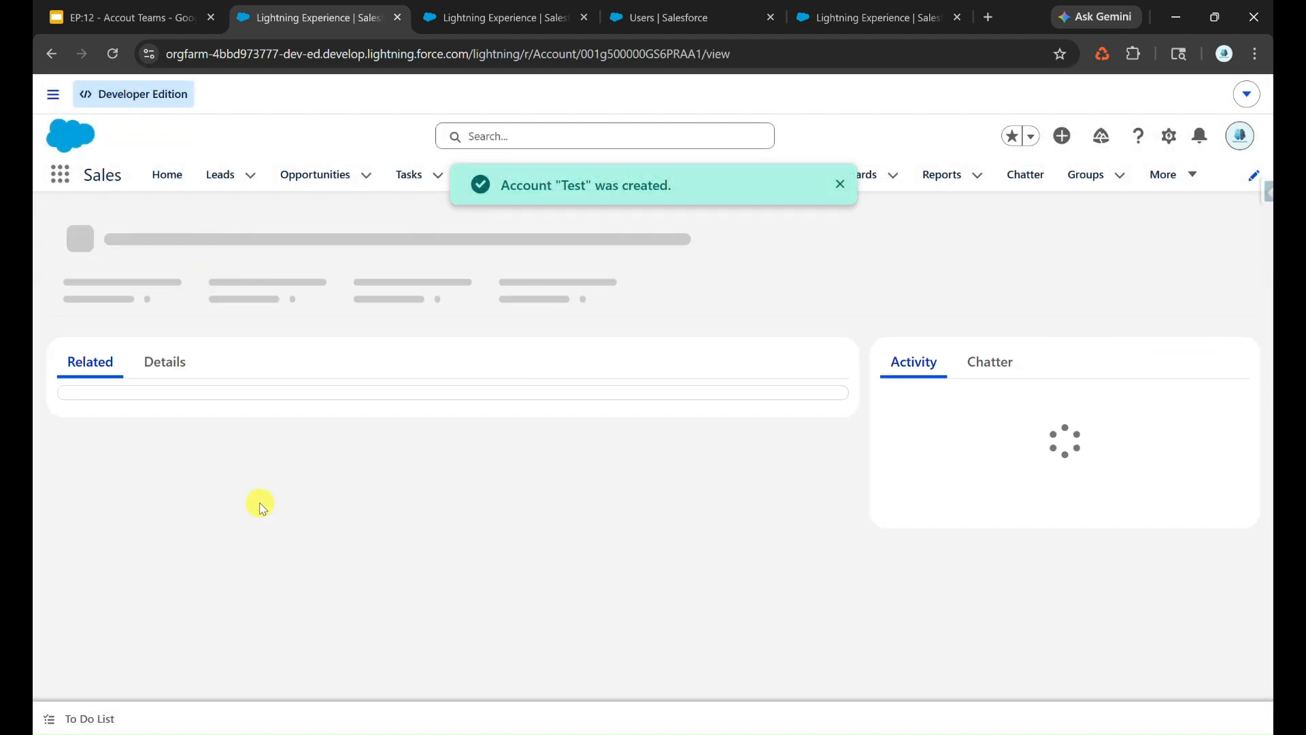
- Delete the DEV and PM members from the Test account's Account Team, and add the default team to the account again
{"action": "scroll", "coordinate": [265, 517], "scroll_direction": "down", "scroll_amount": 5}
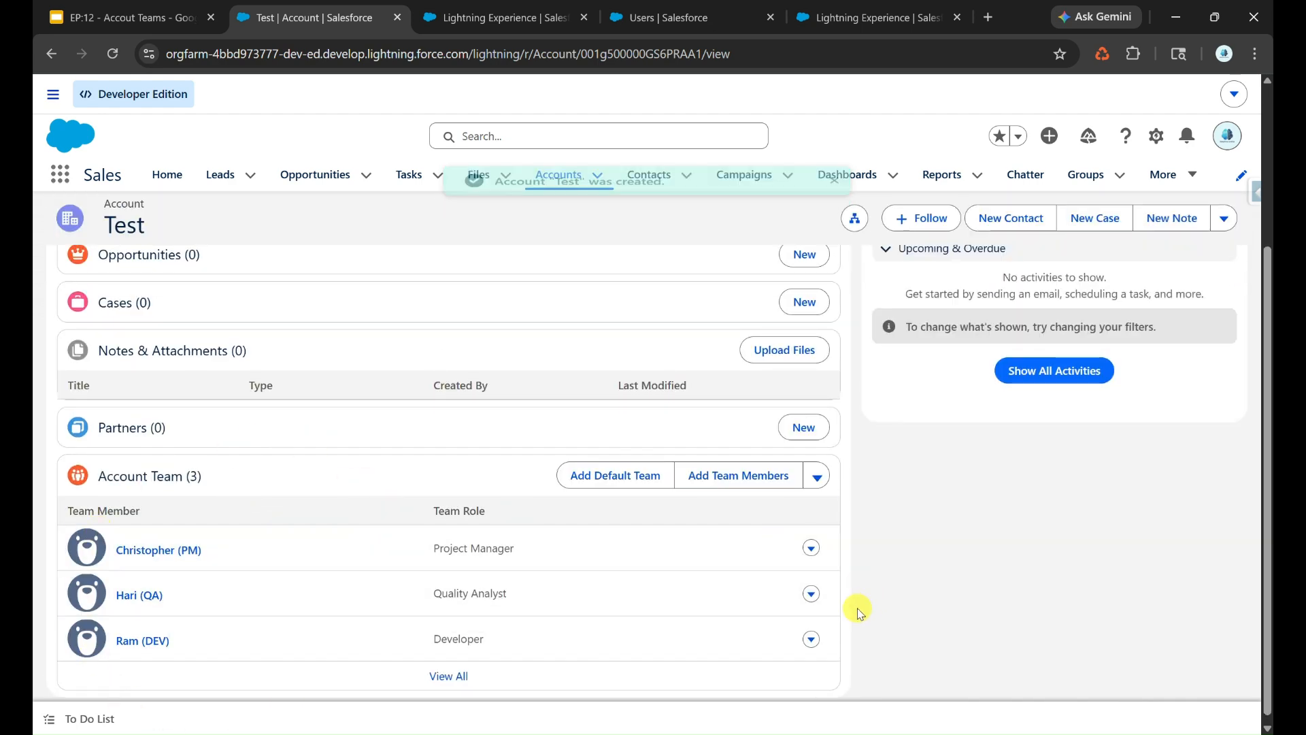
{"action": "left_click", "coordinate": [811, 639]}
{"action": "left_click", "coordinate": [789, 647]}
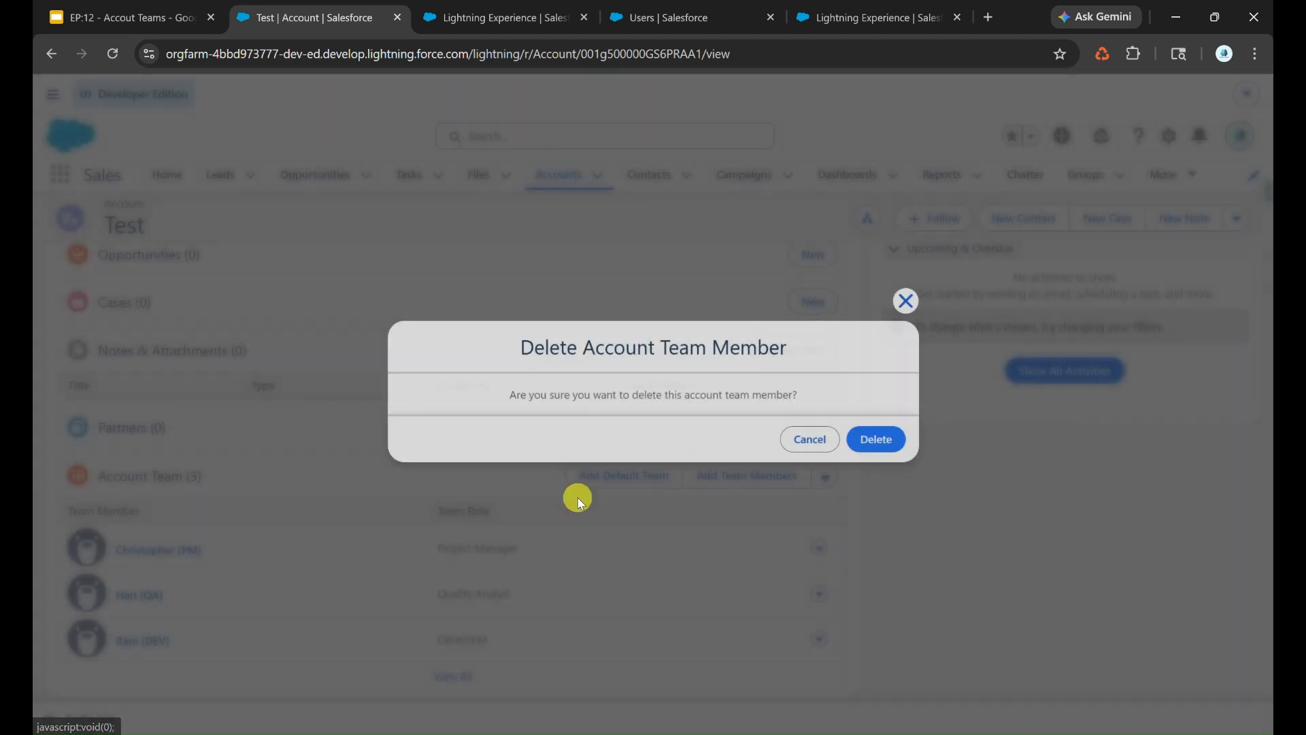
{"action": "left_click", "coordinate": [883, 436]}
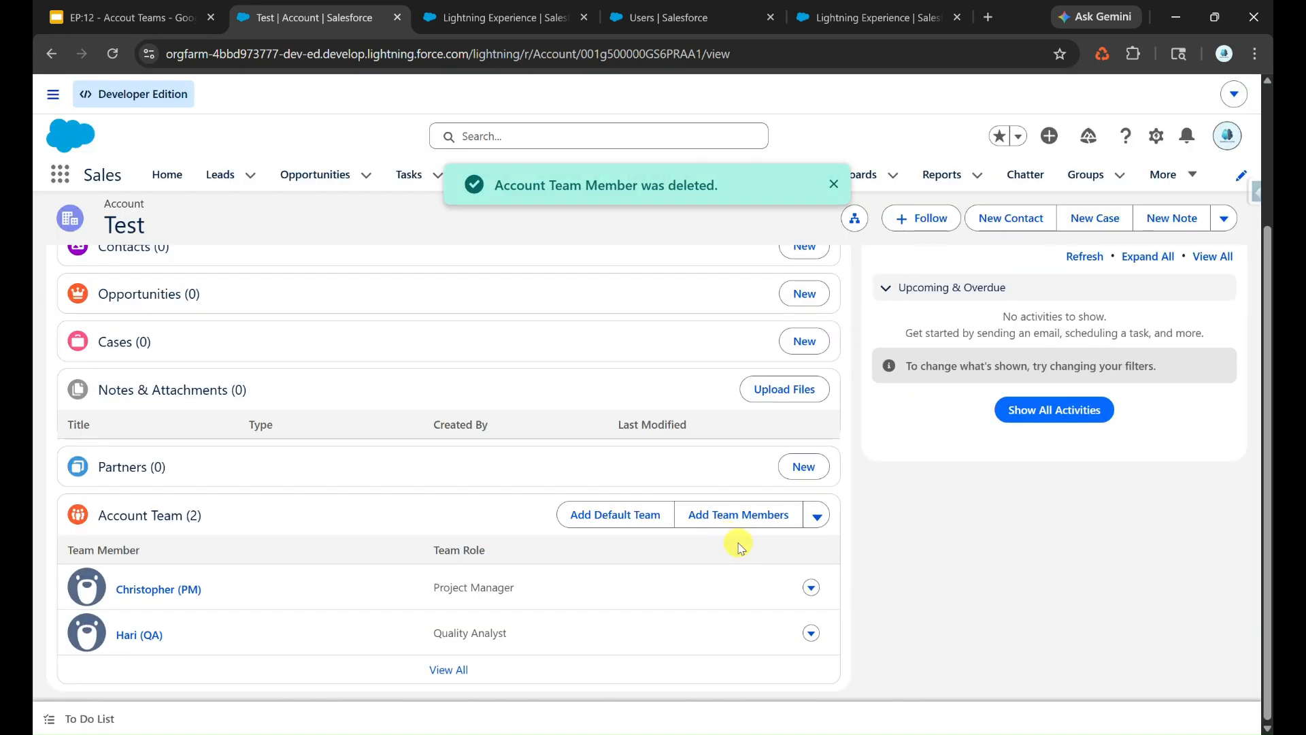
{"action": "left_click", "coordinate": [811, 587]}
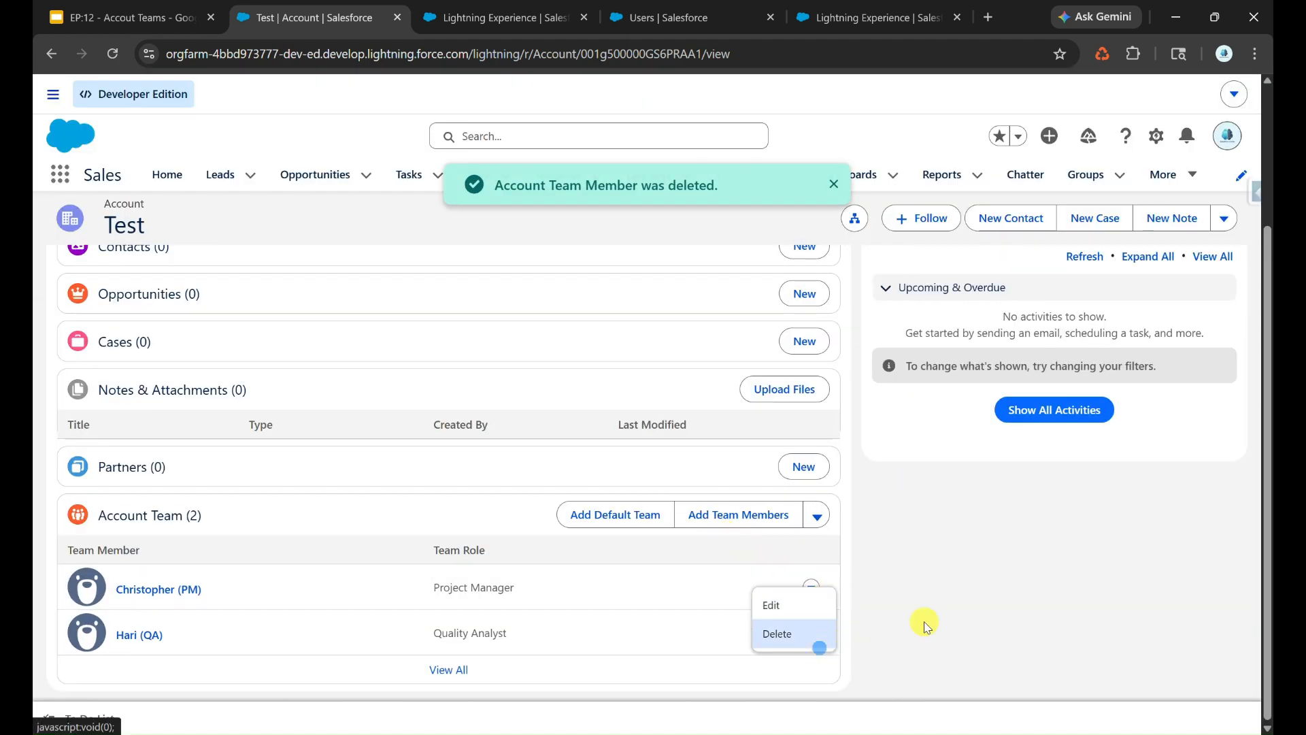
{"action": "left_click", "coordinate": [819, 641]}
{"action": "left_click", "coordinate": [880, 440]}
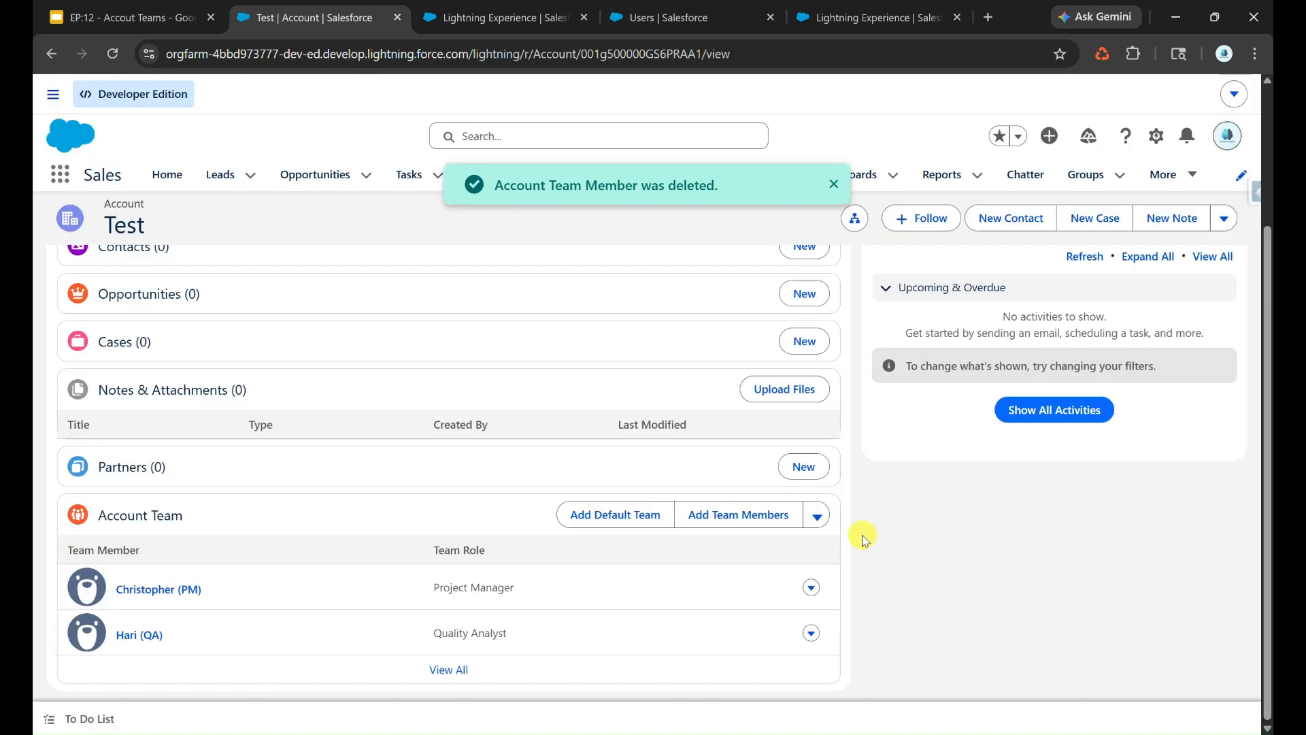
{"action": "left_click", "coordinate": [617, 559]}
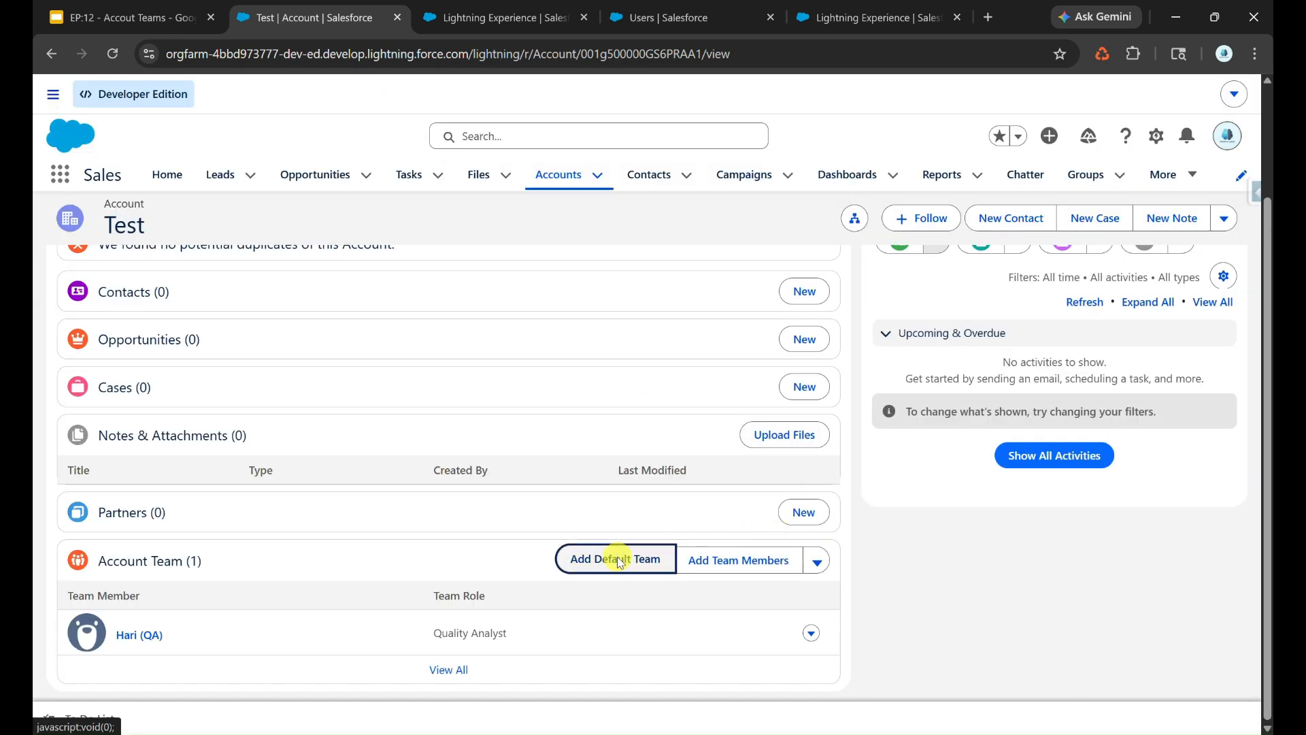
{"action": "scroll", "coordinate": [617, 559], "scroll_direction": "down", "scroll_amount": 1}
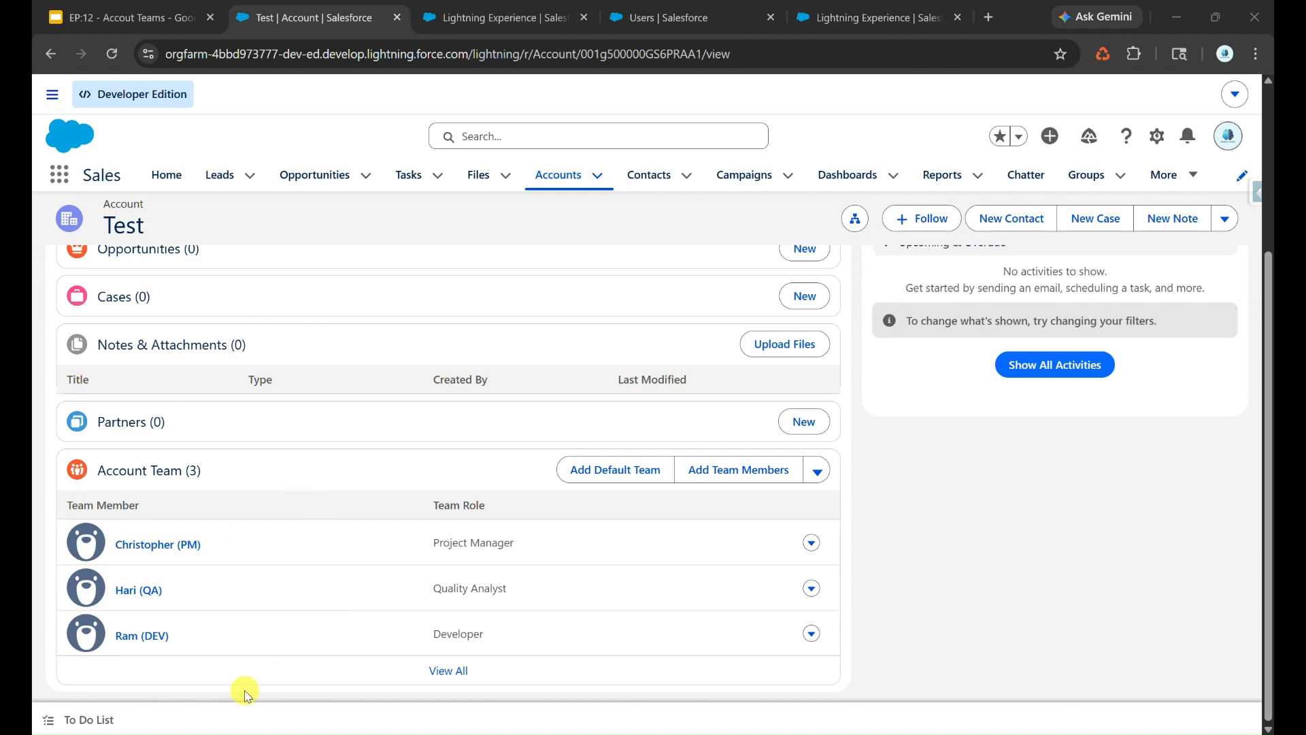
- Change the Test account's owner to the PM user with Keep account team left off, and check its Account Team
{"action": "scroll", "coordinate": [286, 398], "scroll_direction": "up", "scroll_amount": 3}
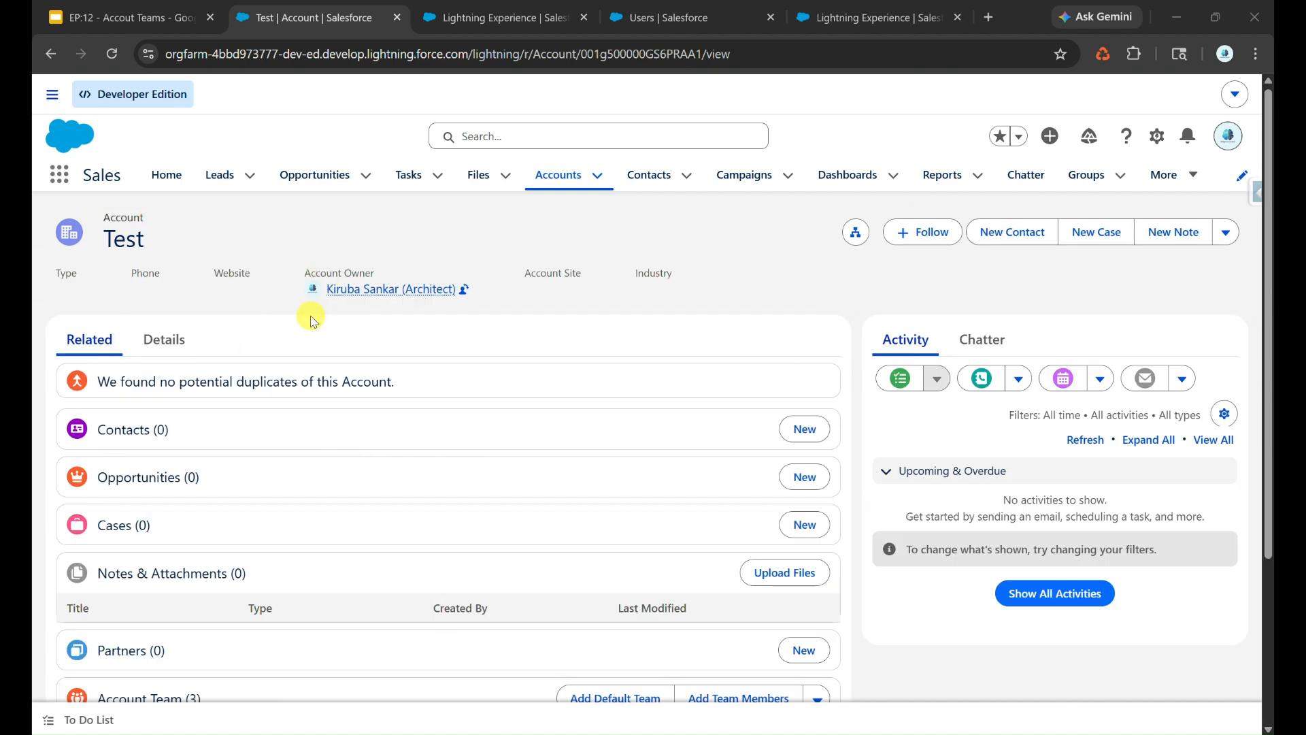
{"action": "left_click", "coordinate": [162, 341]}
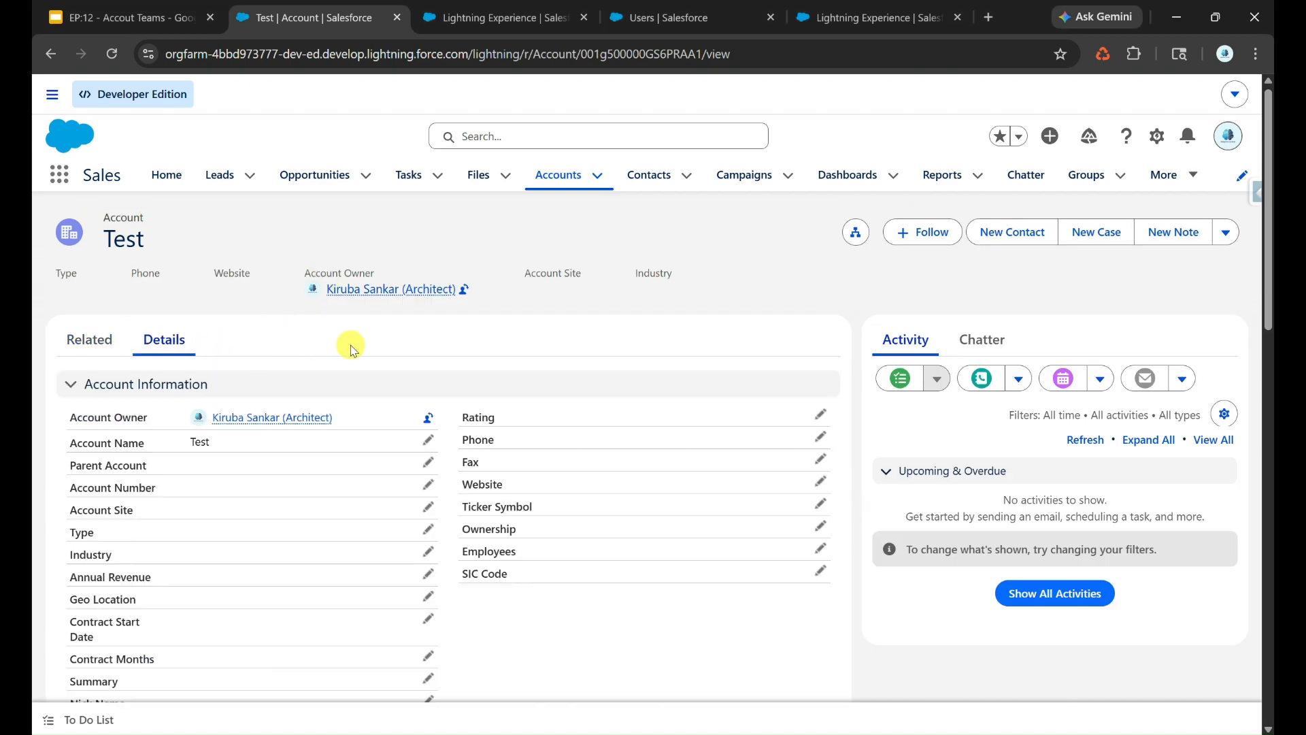
{"action": "left_click", "coordinate": [428, 421]}
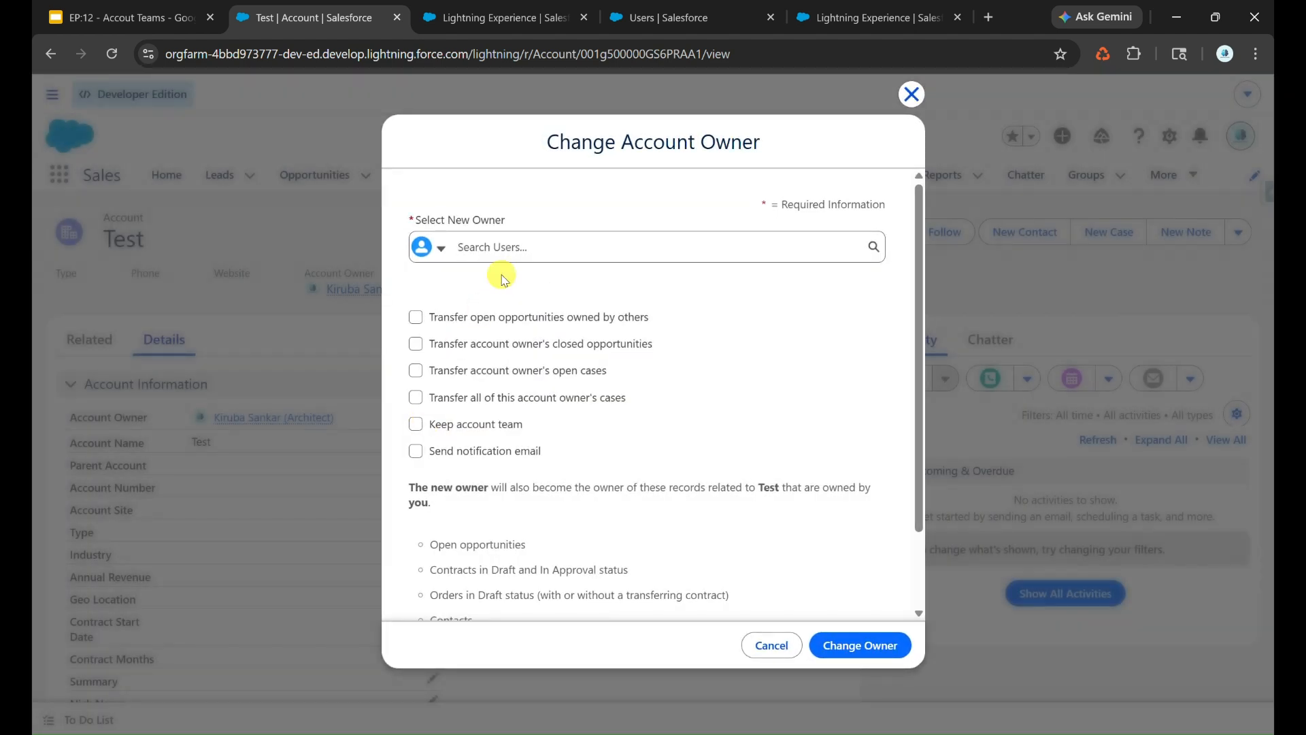
{"action": "left_click", "coordinate": [543, 246]}
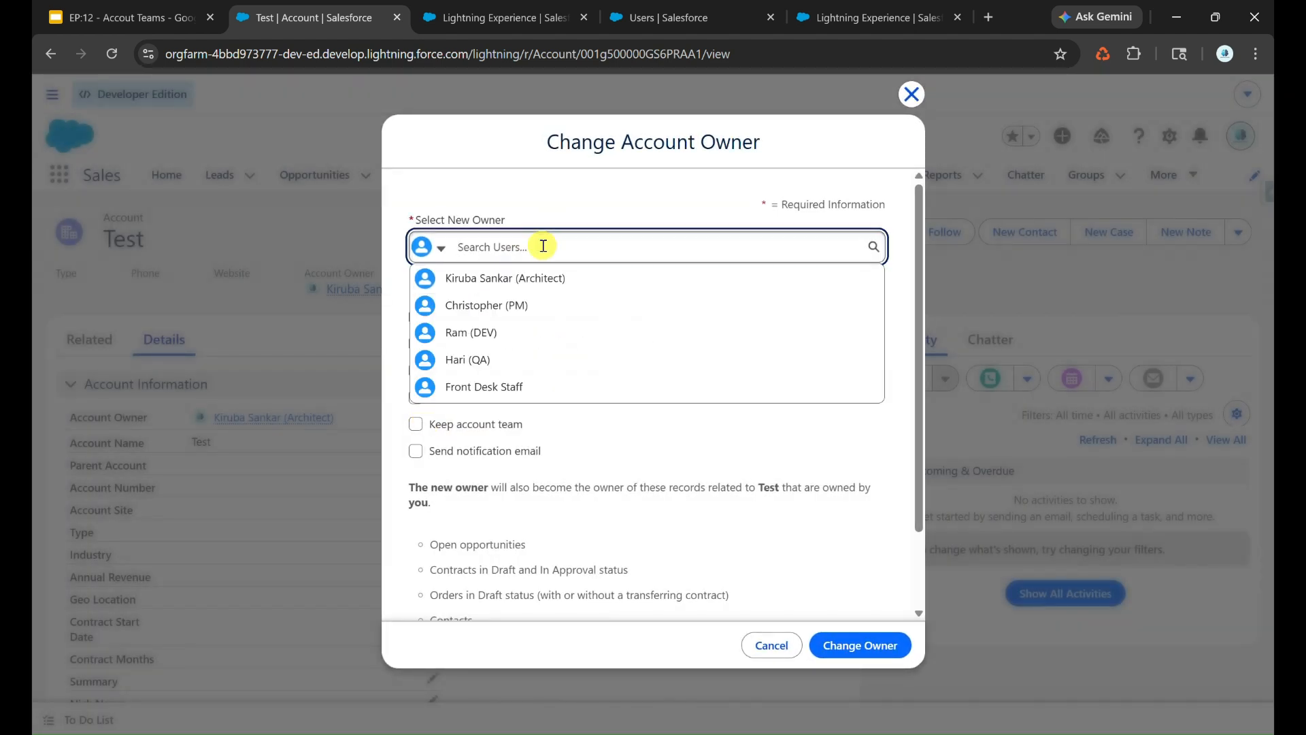
{"action": "left_click", "coordinate": [509, 303]}
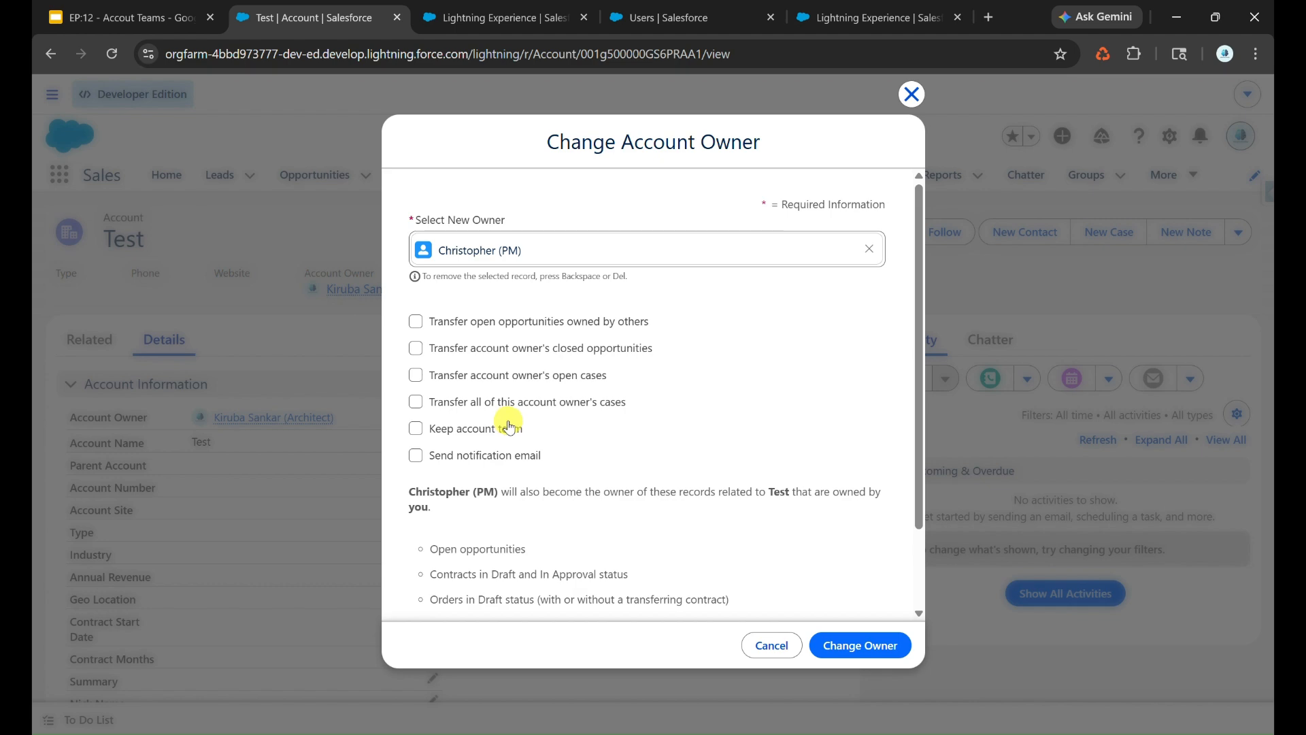
{"action": "left_click", "coordinate": [870, 645]}
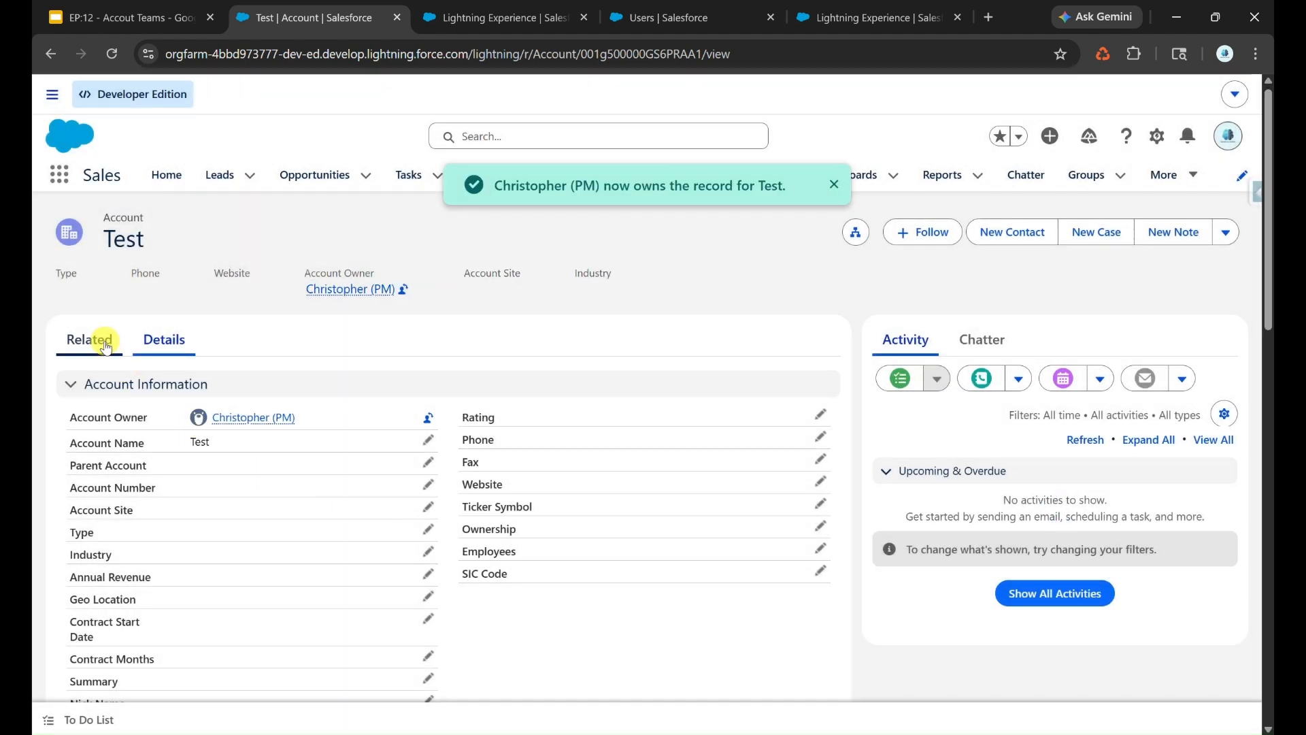
{"action": "left_click", "coordinate": [89, 339]}
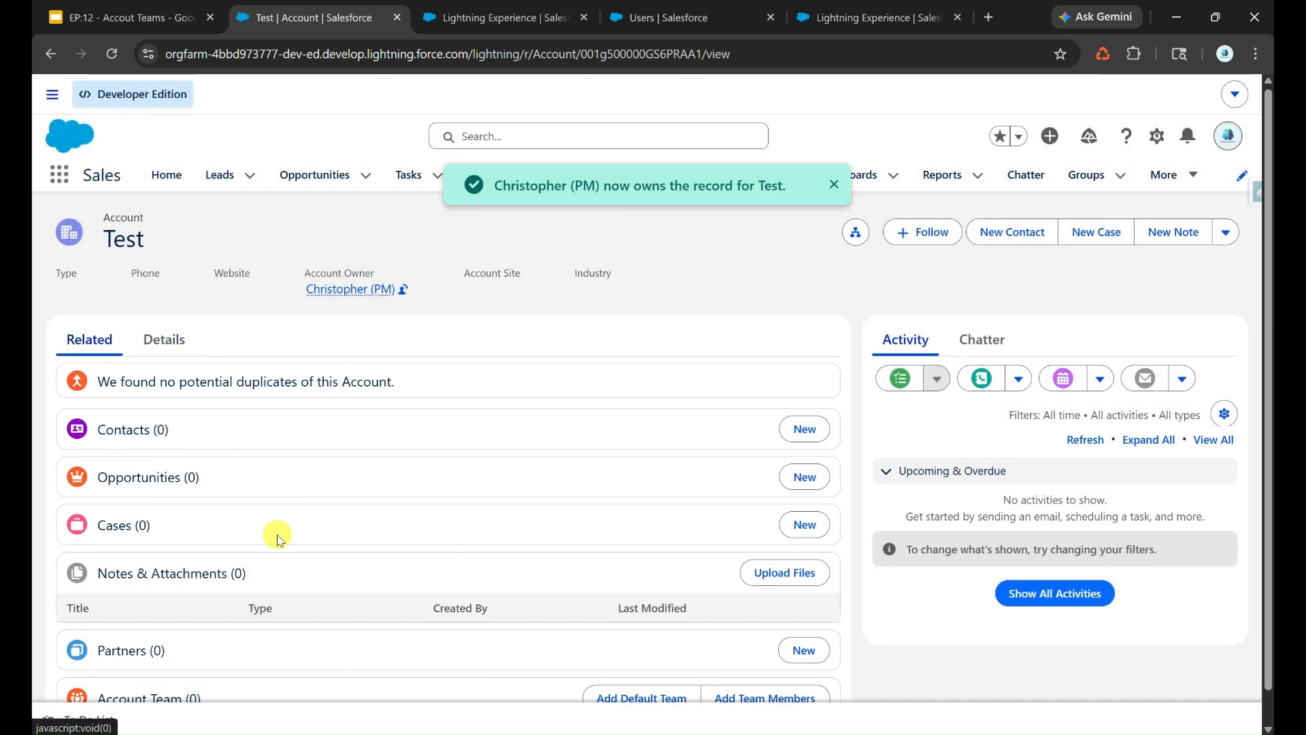
{"action": "scroll", "coordinate": [266, 519], "scroll_direction": "down", "scroll_amount": 1}
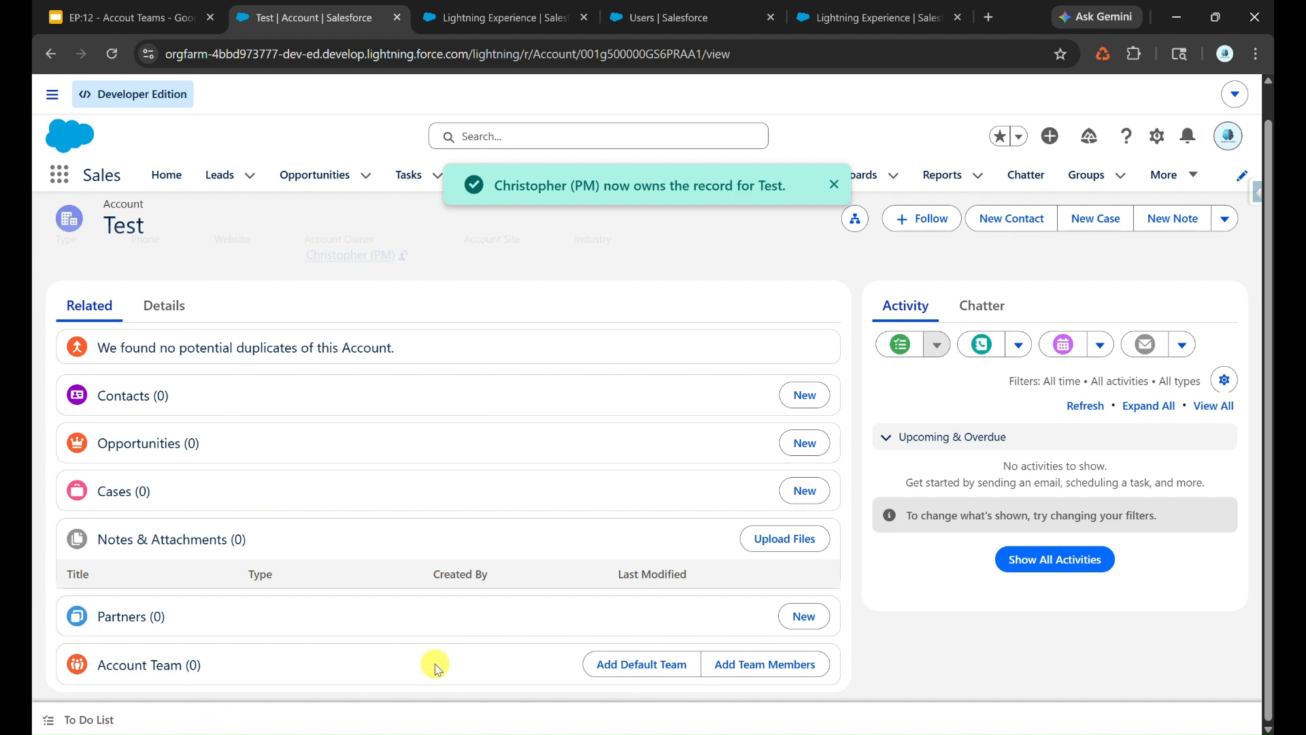
- Change the owner of ABC Manufacturing Pvt Ltd. to the PM user with Keep account team selected, and check its related lists
{"action": "left_click", "coordinate": [567, 175]}
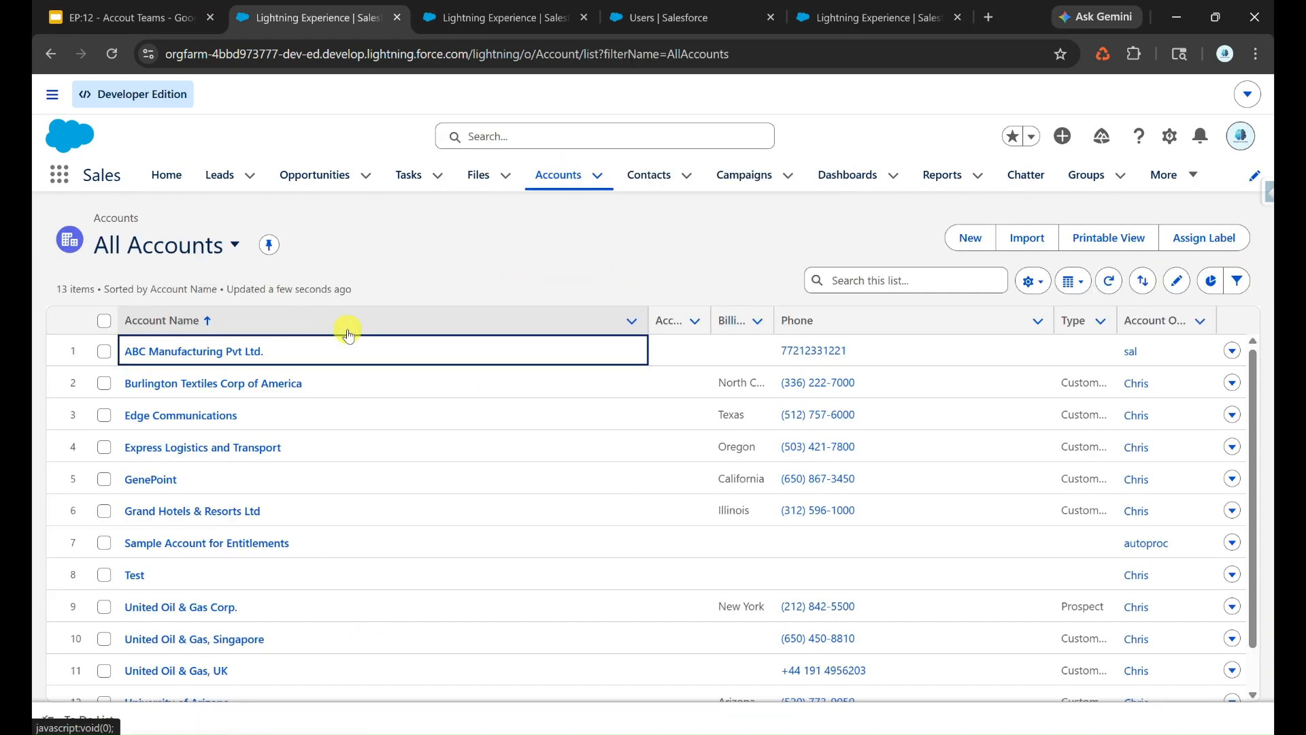
{"action": "left_click", "coordinate": [258, 351]}
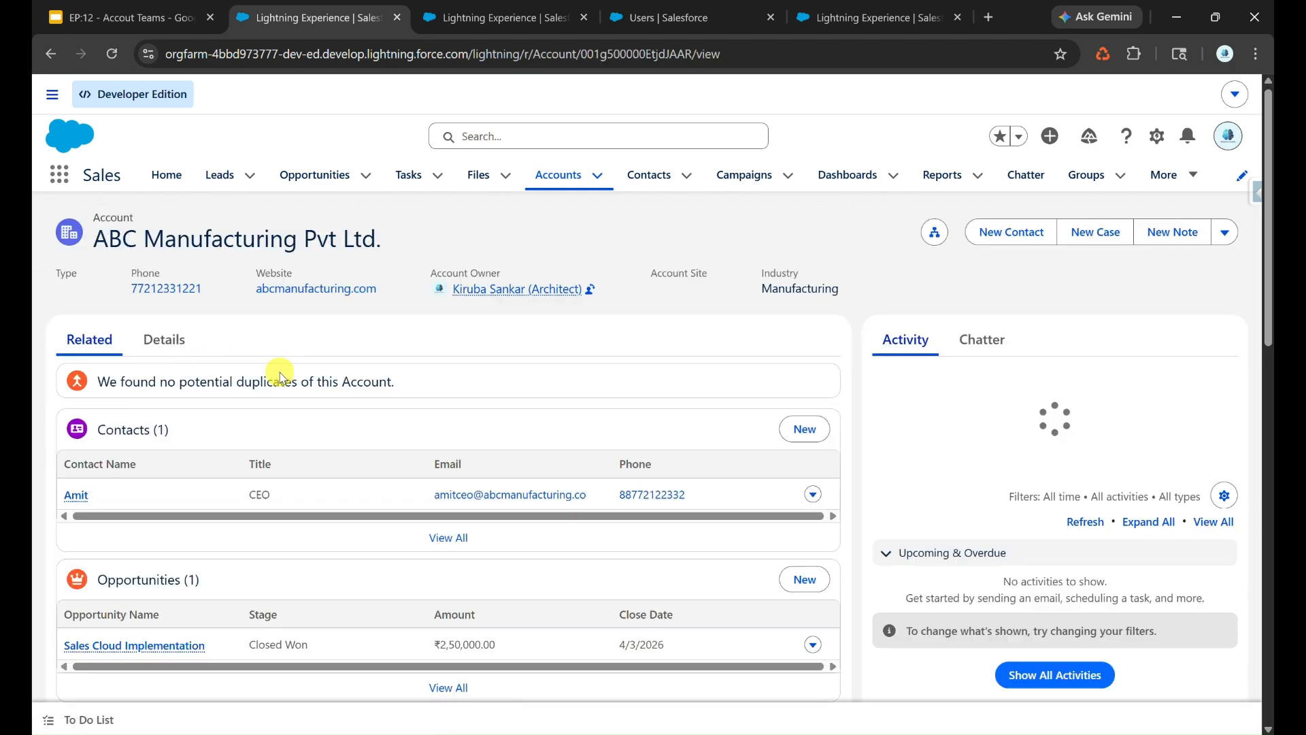
{"action": "left_click", "coordinate": [167, 340]}
{"action": "left_click", "coordinate": [428, 417]}
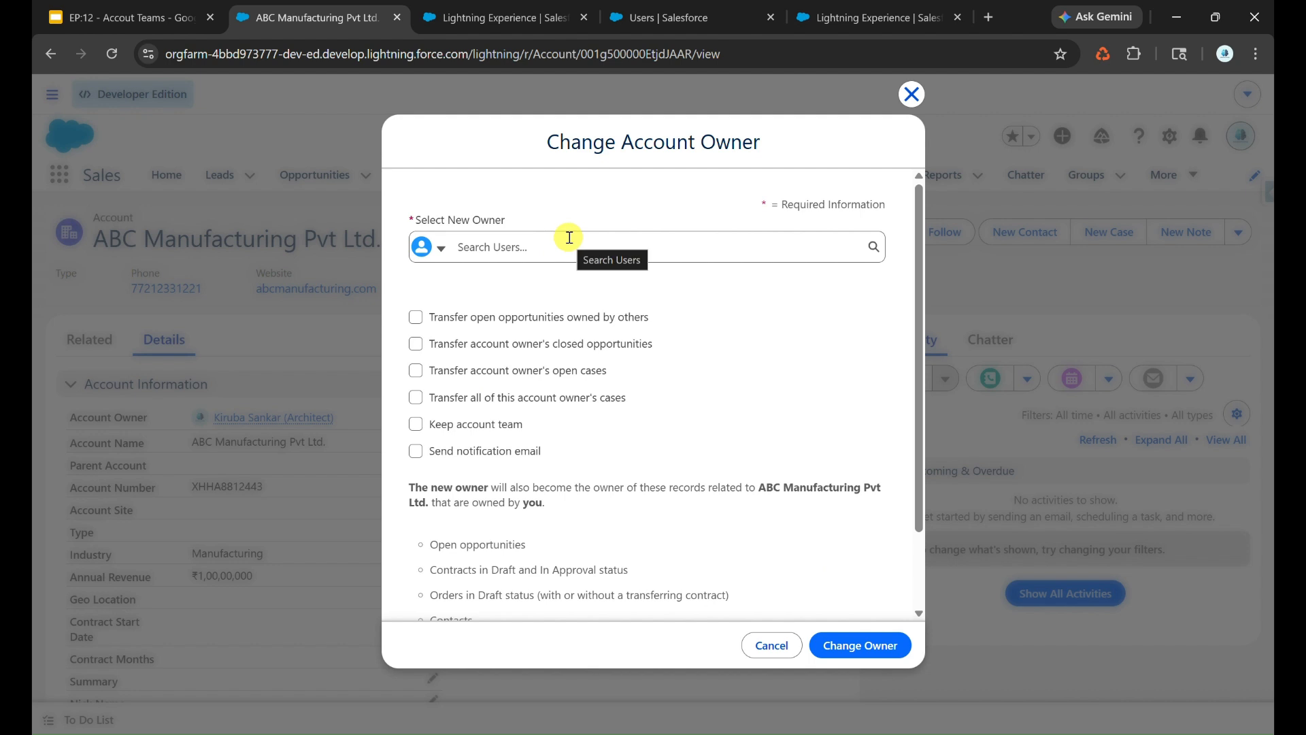
{"action": "left_click", "coordinate": [569, 239]}
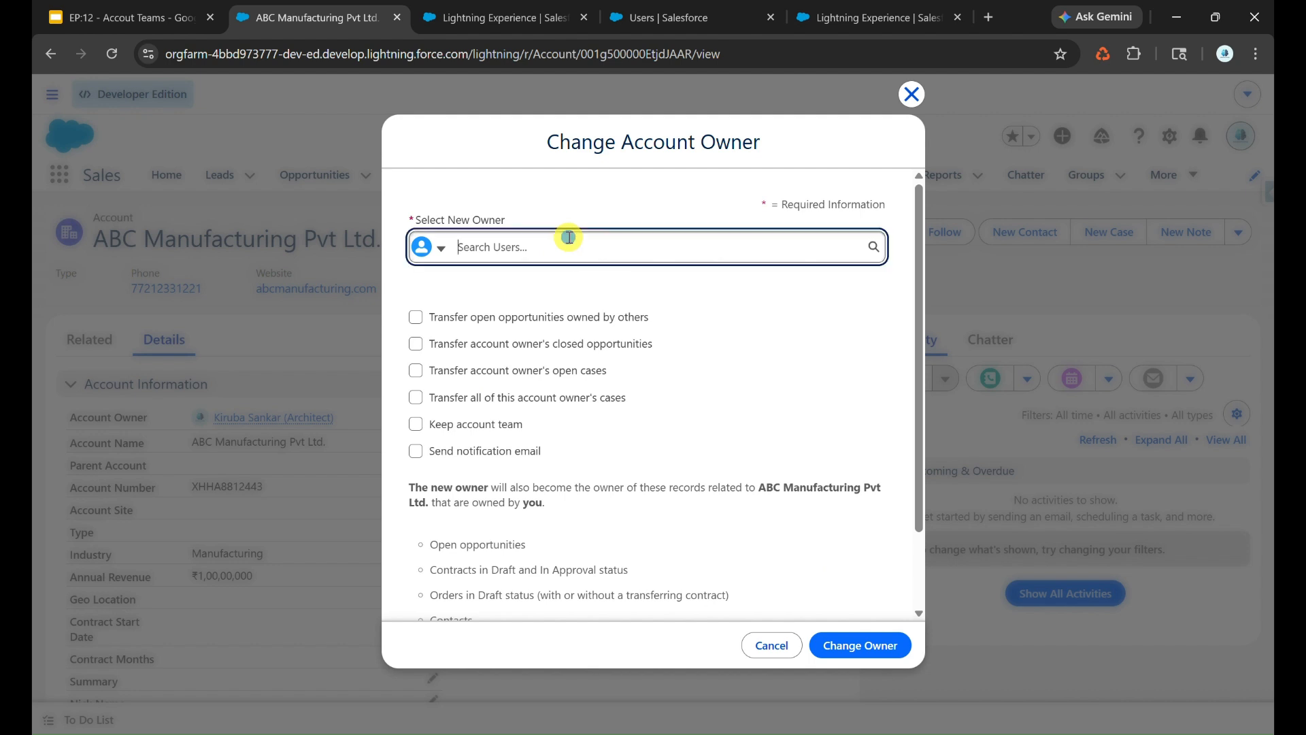
{"action": "left_click", "coordinate": [510, 300]}
{"action": "left_click", "coordinate": [500, 428]}
{"action": "left_click", "coordinate": [843, 647]}
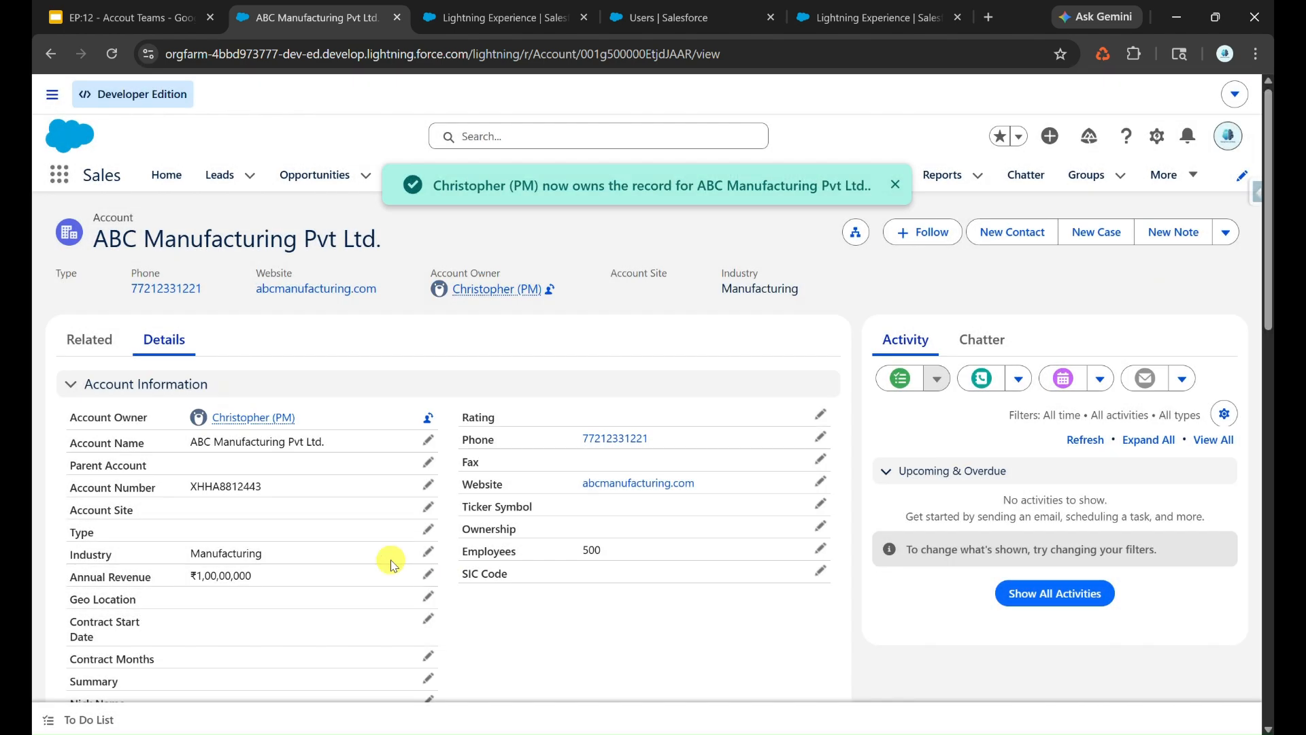
{"action": "left_click", "coordinate": [89, 339]}
{"action": "scroll", "coordinate": [337, 534], "scroll_direction": "down", "scroll_amount": 10}
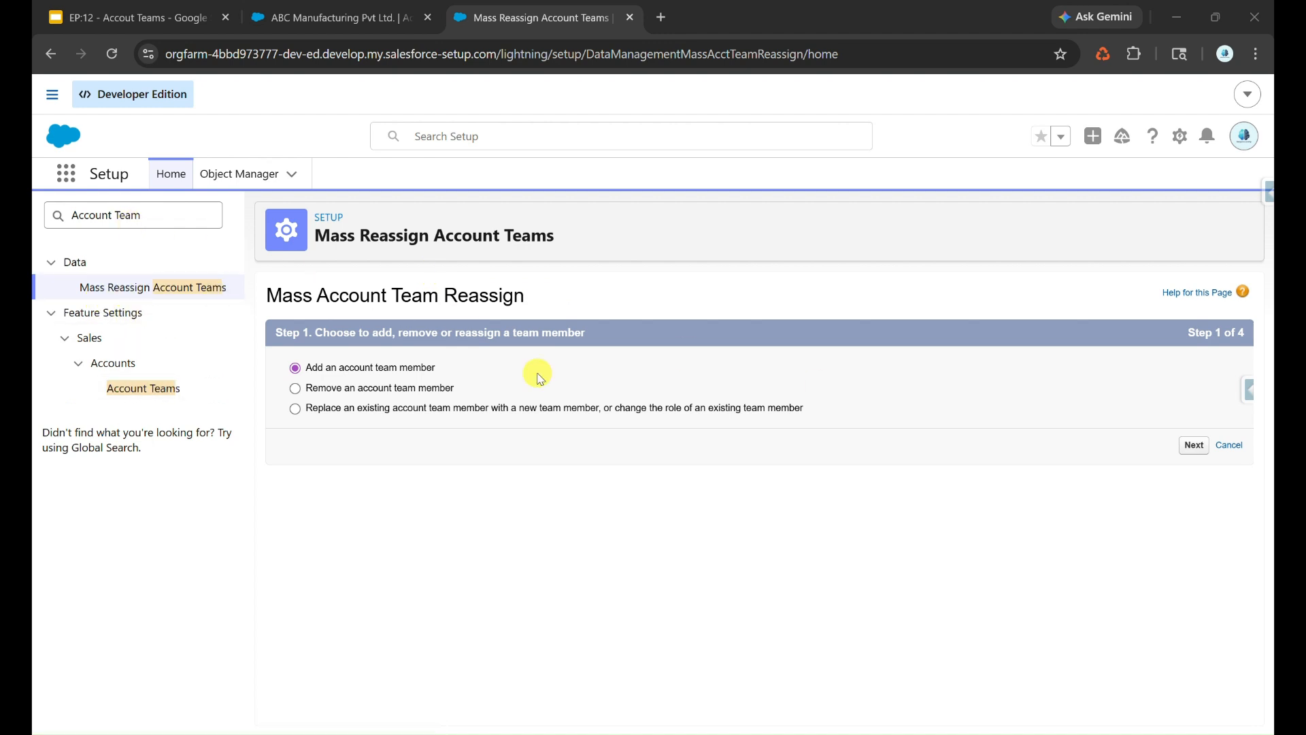
- Choose to remove an account team member in Mass Account Team Reassign and list the accounts without filters, keeping the default columns
{"action": "left_click", "coordinate": [431, 390]}
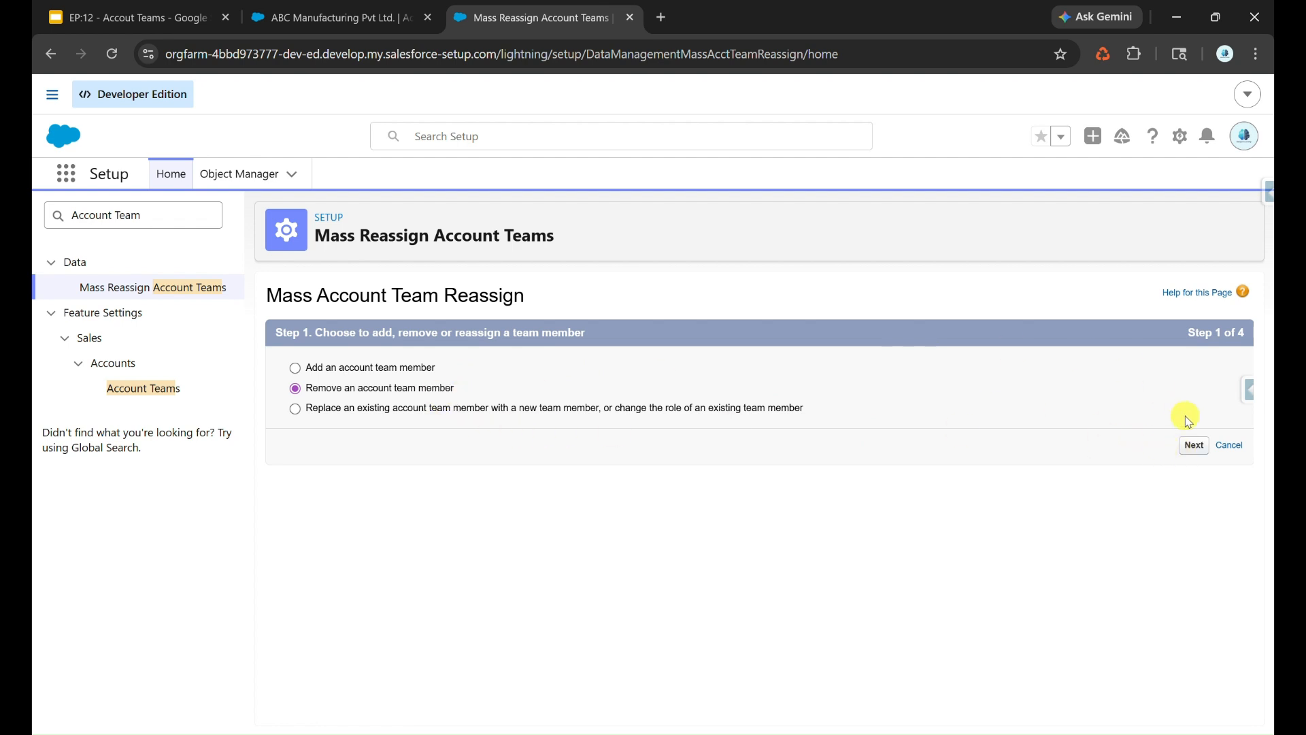
{"action": "left_click", "coordinate": [1193, 445]}
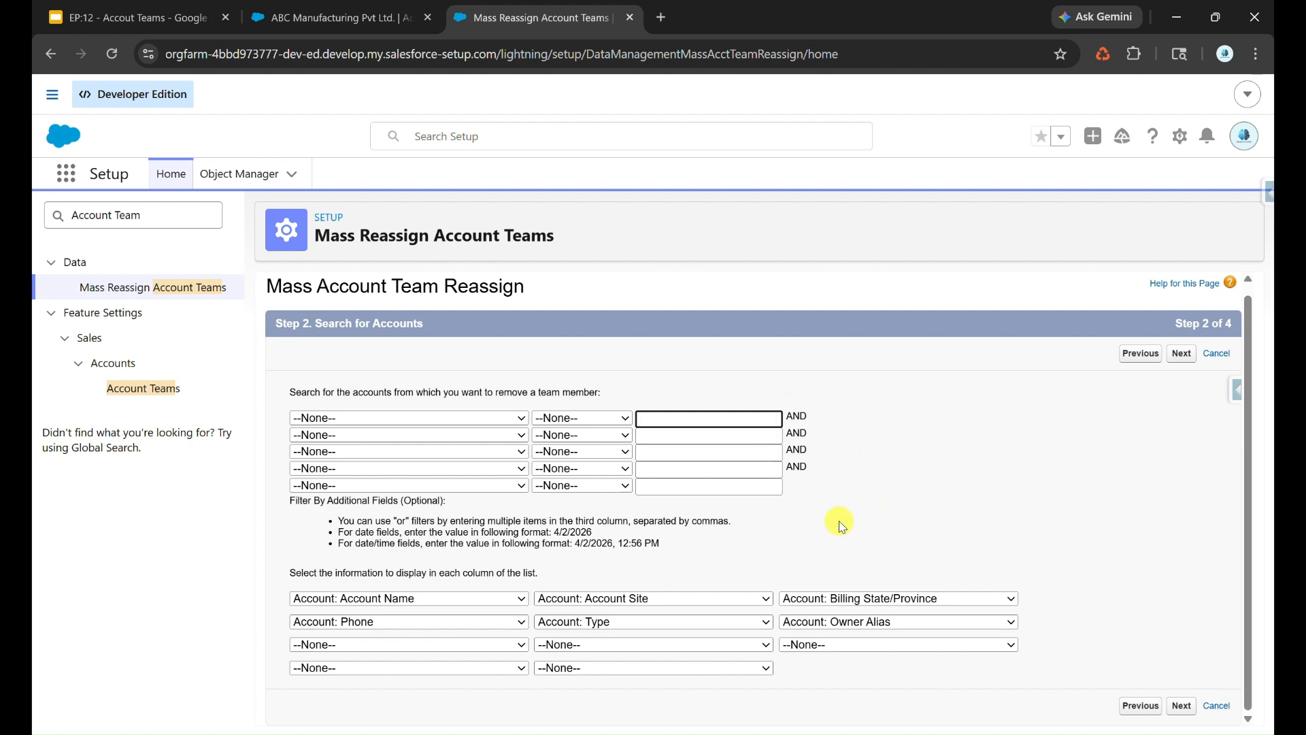
{"action": "left_click", "coordinate": [454, 646]}
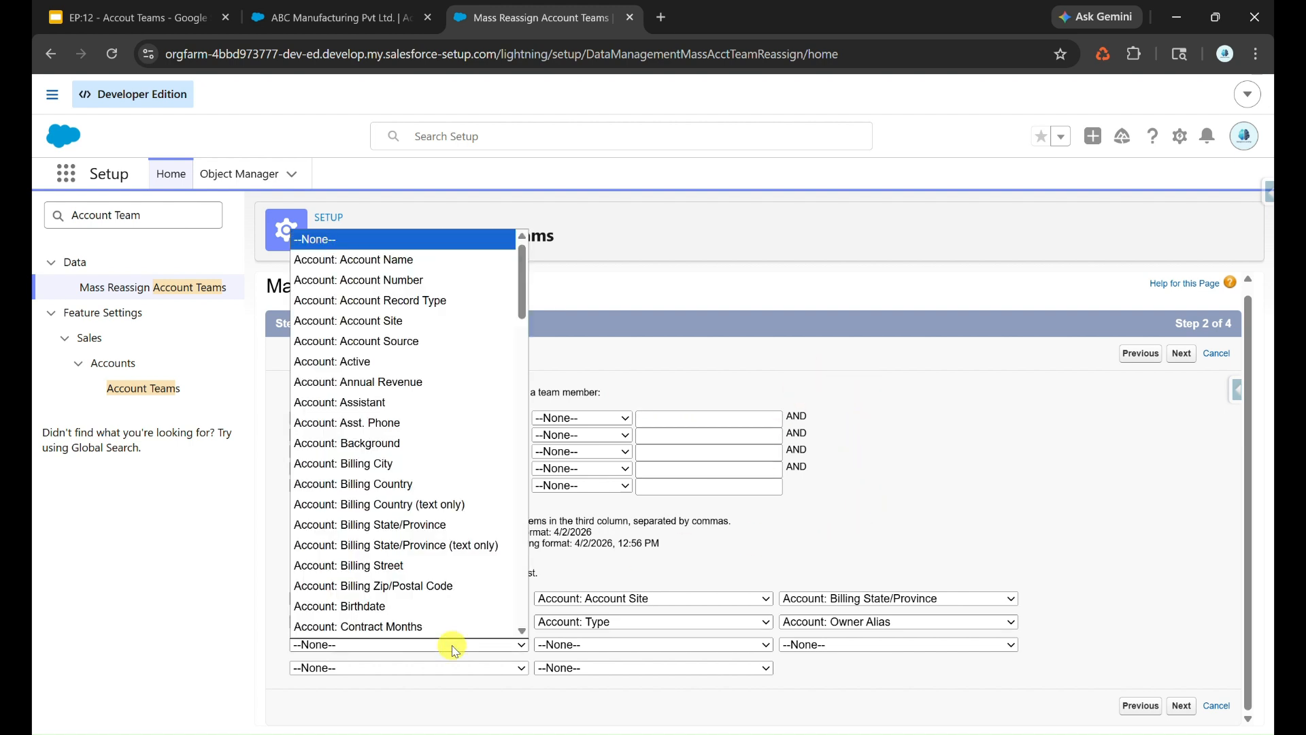
{"action": "left_click", "coordinate": [916, 584]}
{"action": "left_click", "coordinate": [1176, 707]}
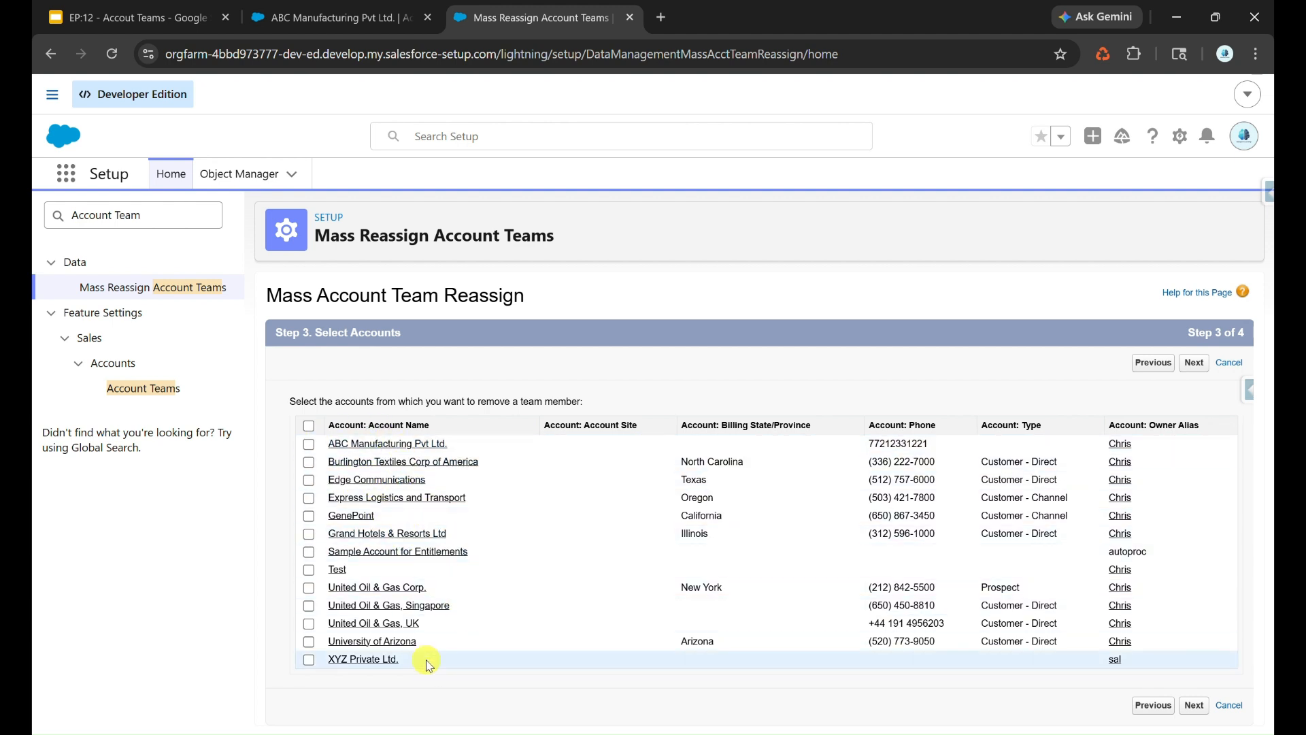
- Select ABC Manufacturing Pvt Ltd. and XYZ Private Ltd. and remove the PM user in any role, without reassigning any records
{"action": "left_click", "coordinate": [308, 443]}
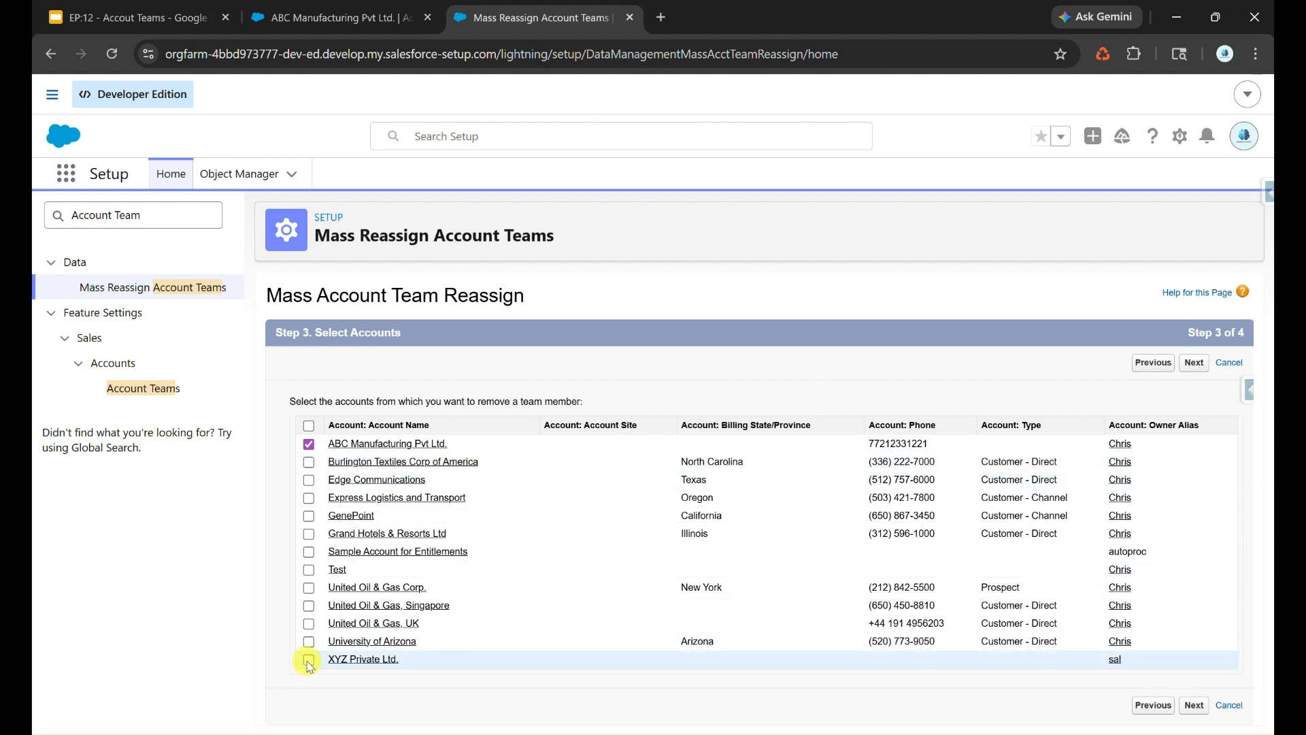
{"action": "left_click", "coordinate": [1194, 703]}
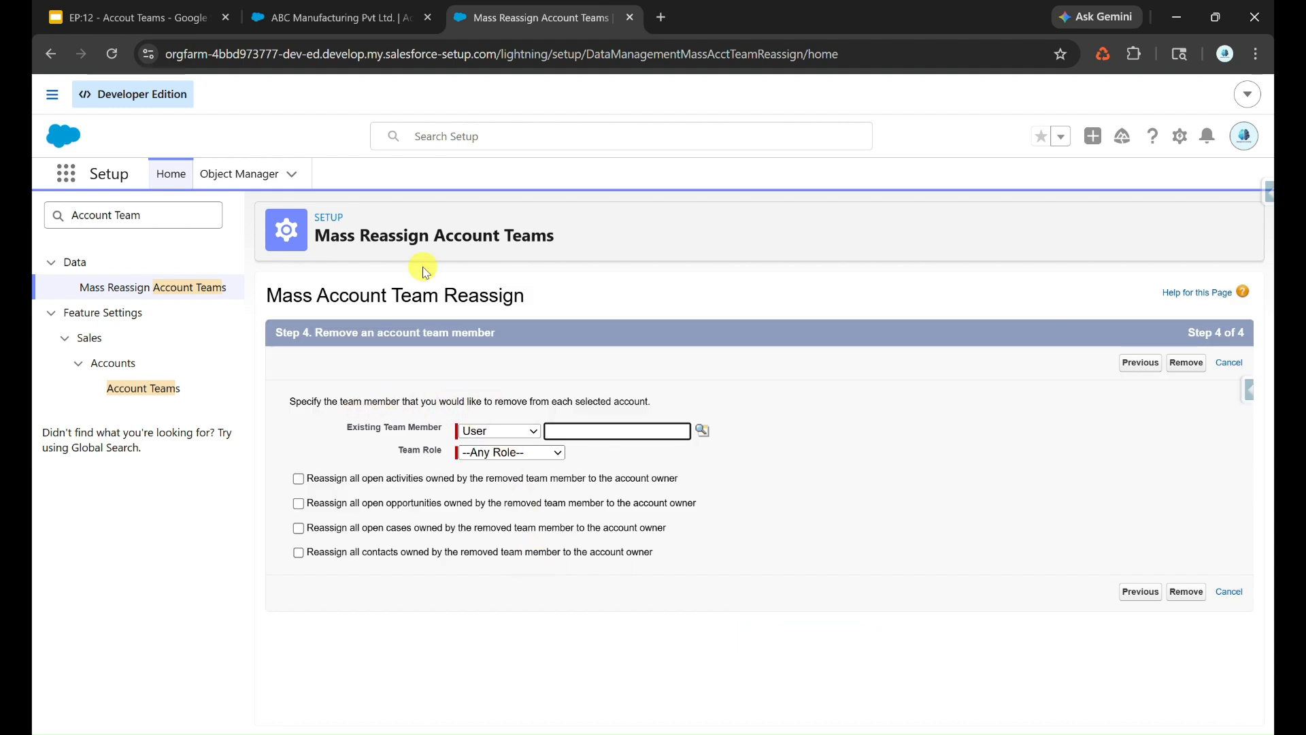
{"action": "left_click", "coordinate": [323, 7]}
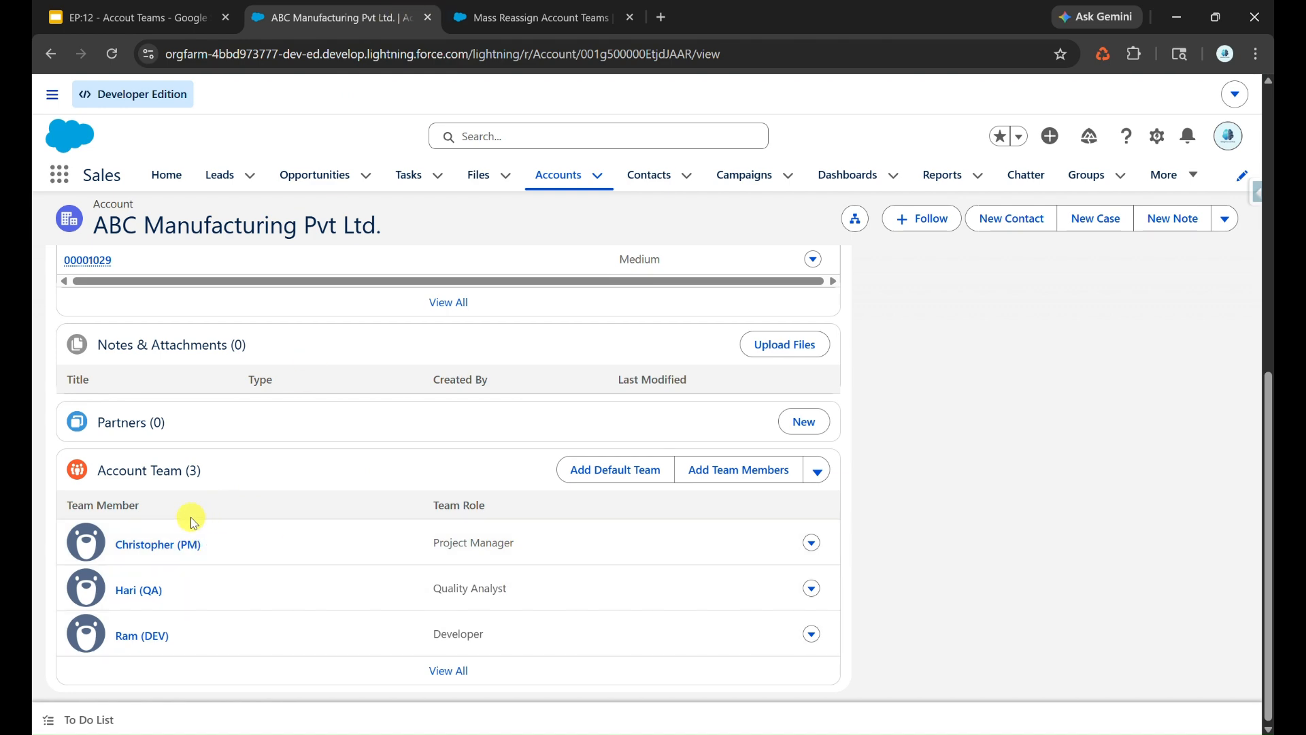
{"action": "left_click", "coordinate": [483, 13]}
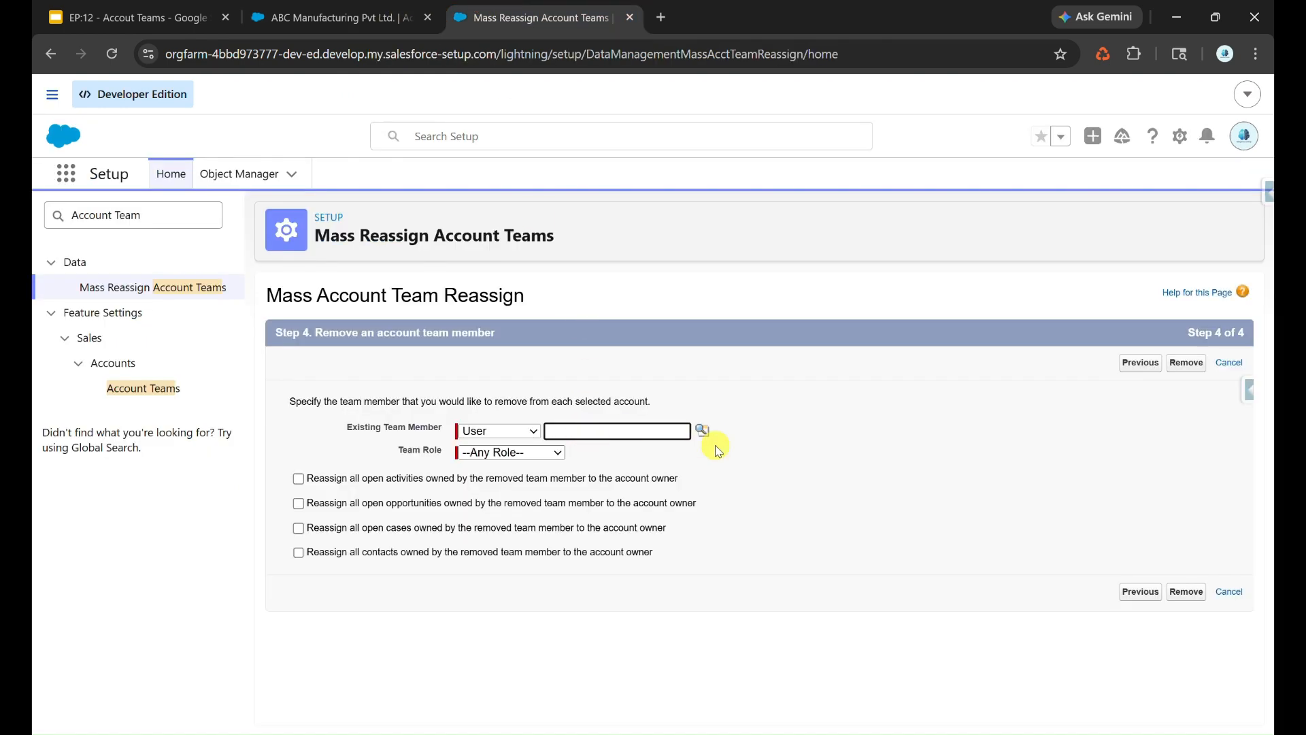
{"action": "left_click", "coordinate": [702, 430]}
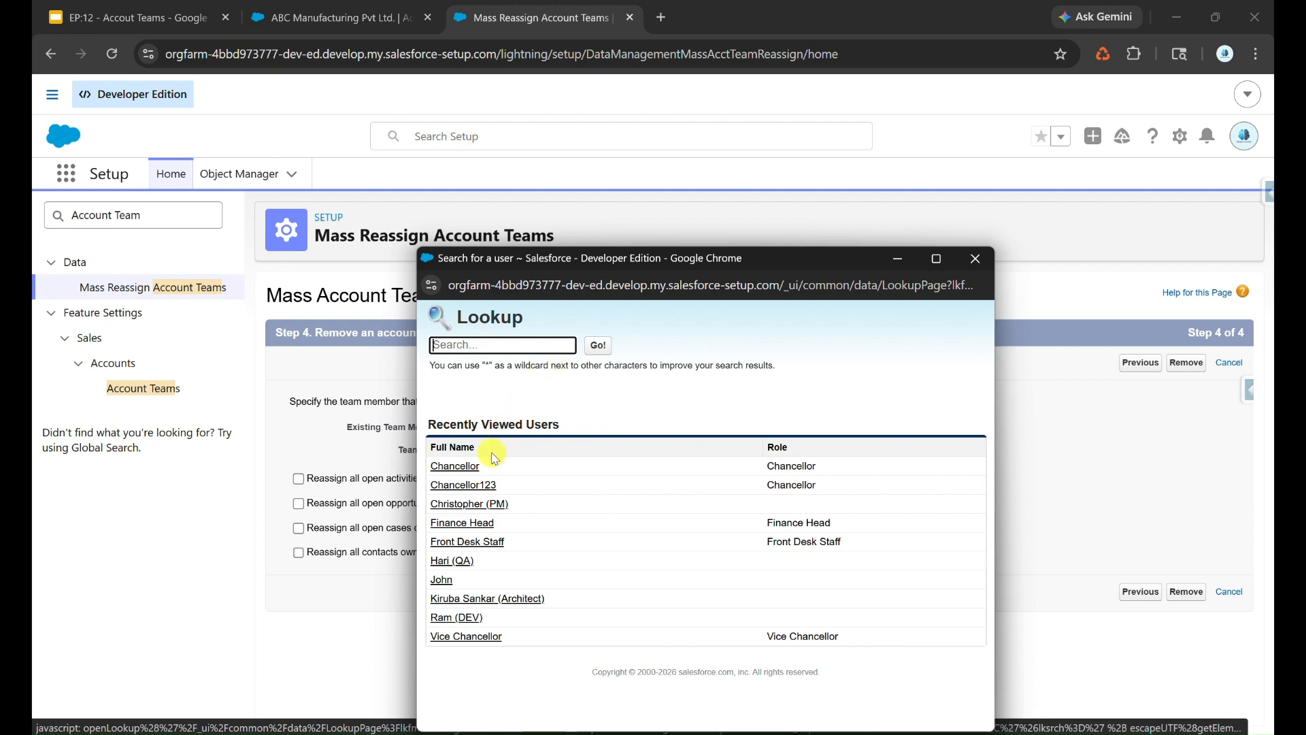
{"action": "left_click", "coordinate": [476, 504]}
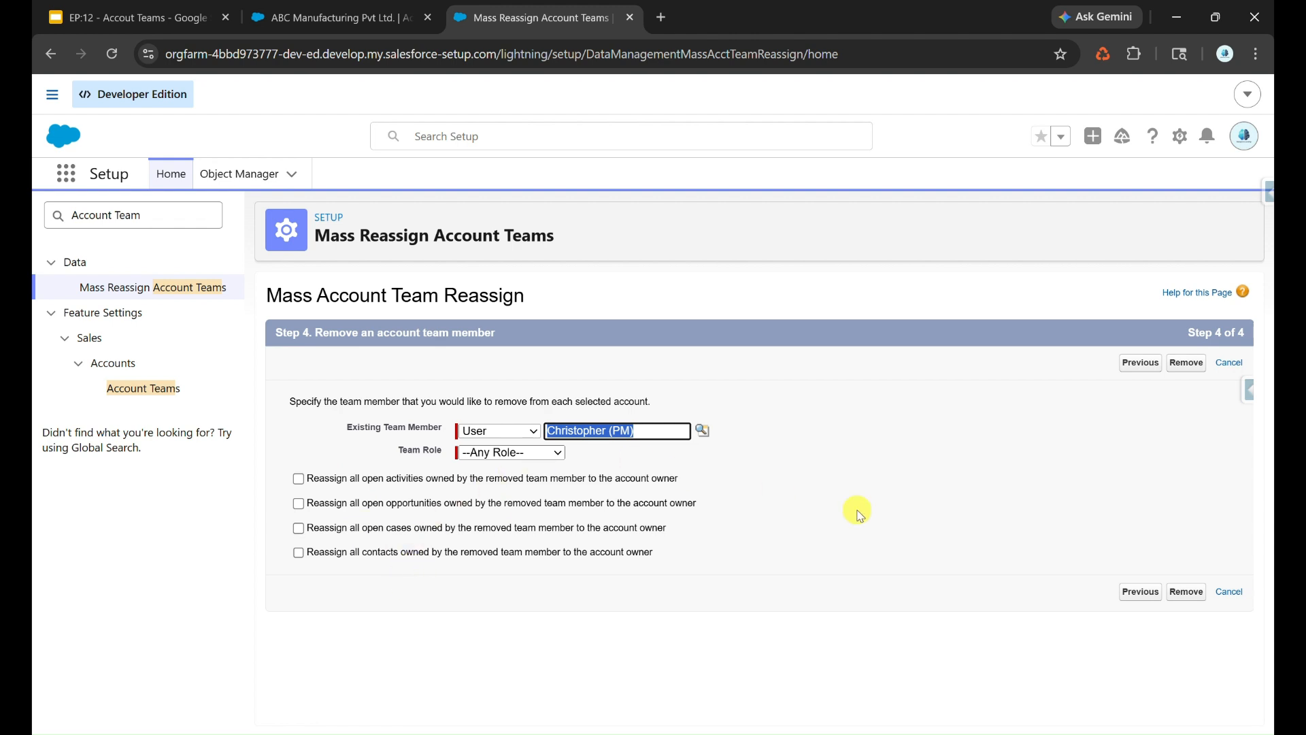
{"action": "left_click", "coordinate": [1186, 593]}
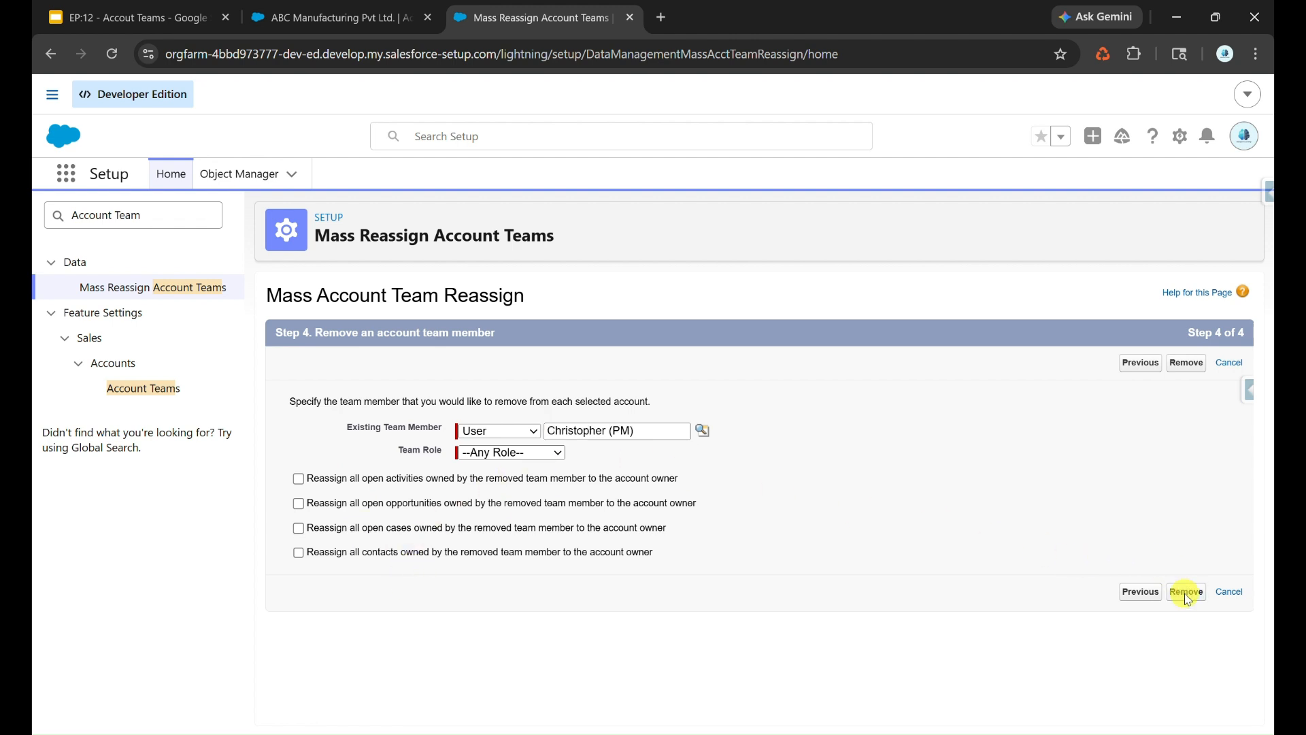
- Reload the ABC Manufacturing Pvt Ltd. account, check its Account Team, and try to add the default team
{"action": "left_click", "coordinate": [364, 8]}
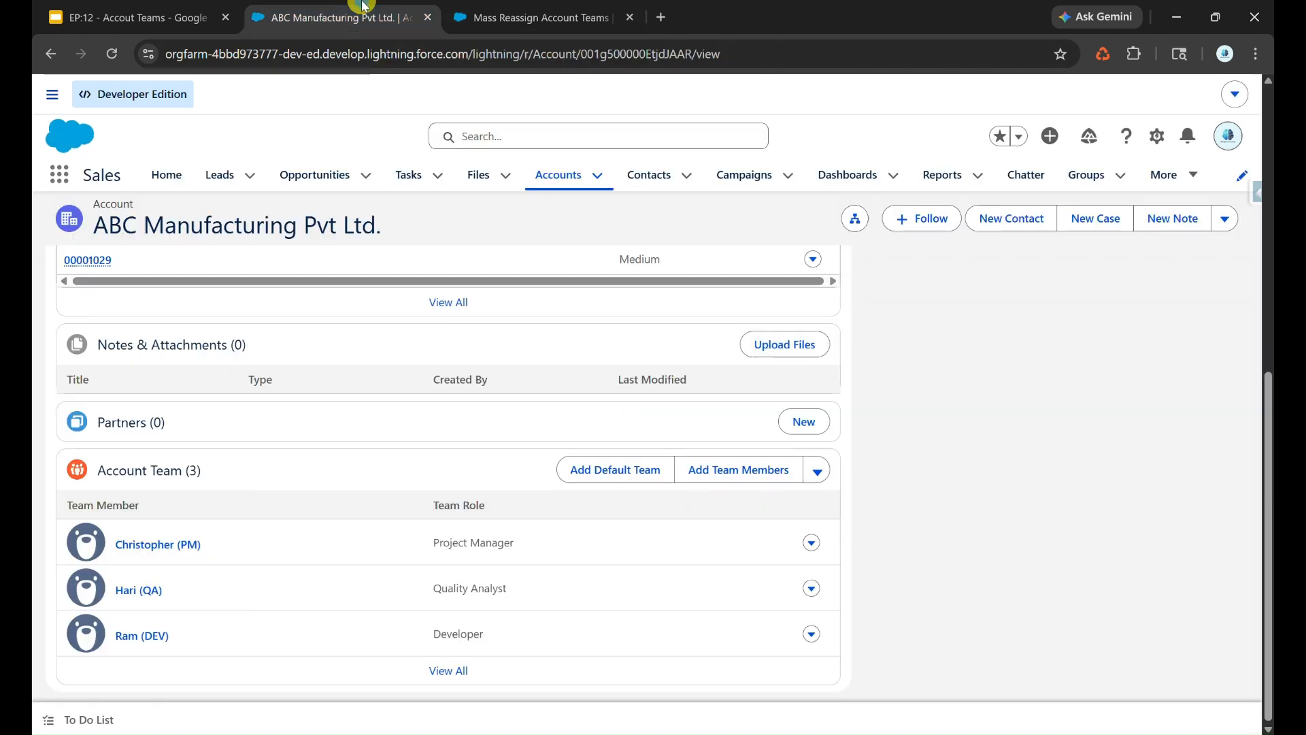
{"action": "left_click", "coordinate": [104, 49]}
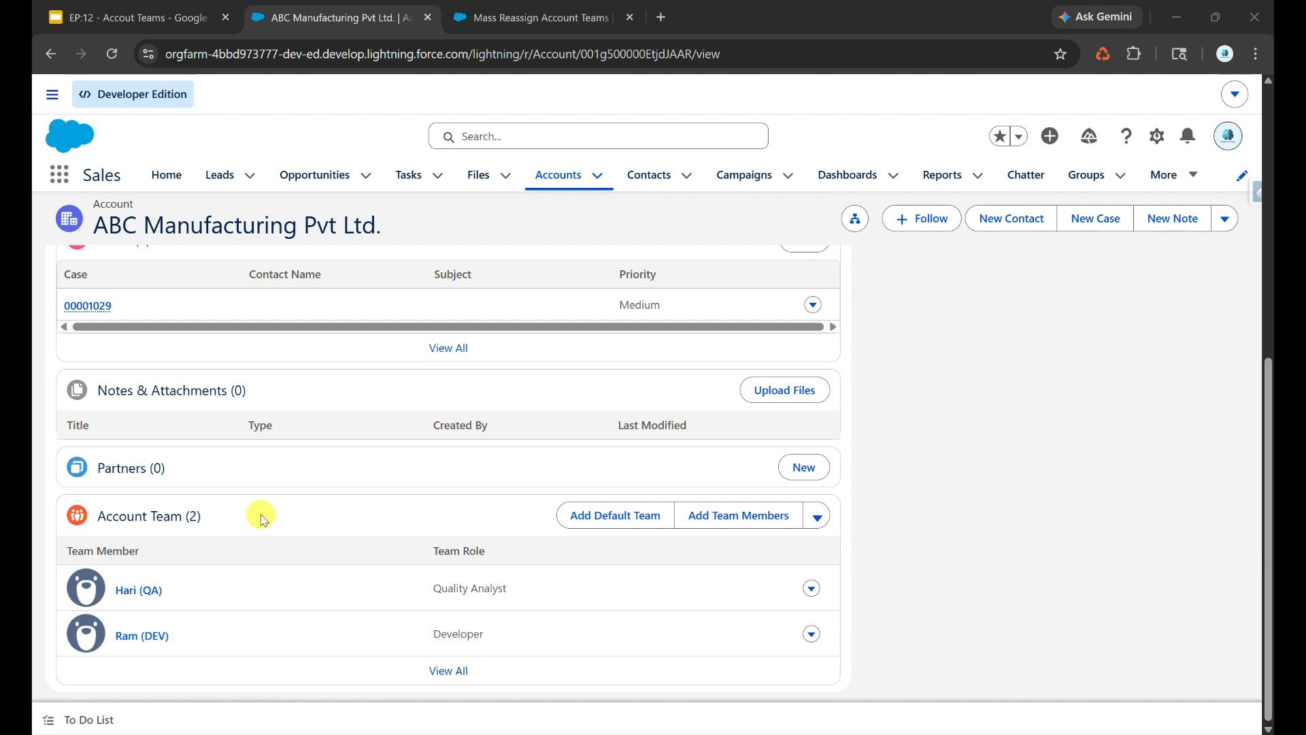
{"action": "scroll", "coordinate": [264, 520], "scroll_direction": "up", "scroll_amount": 1}
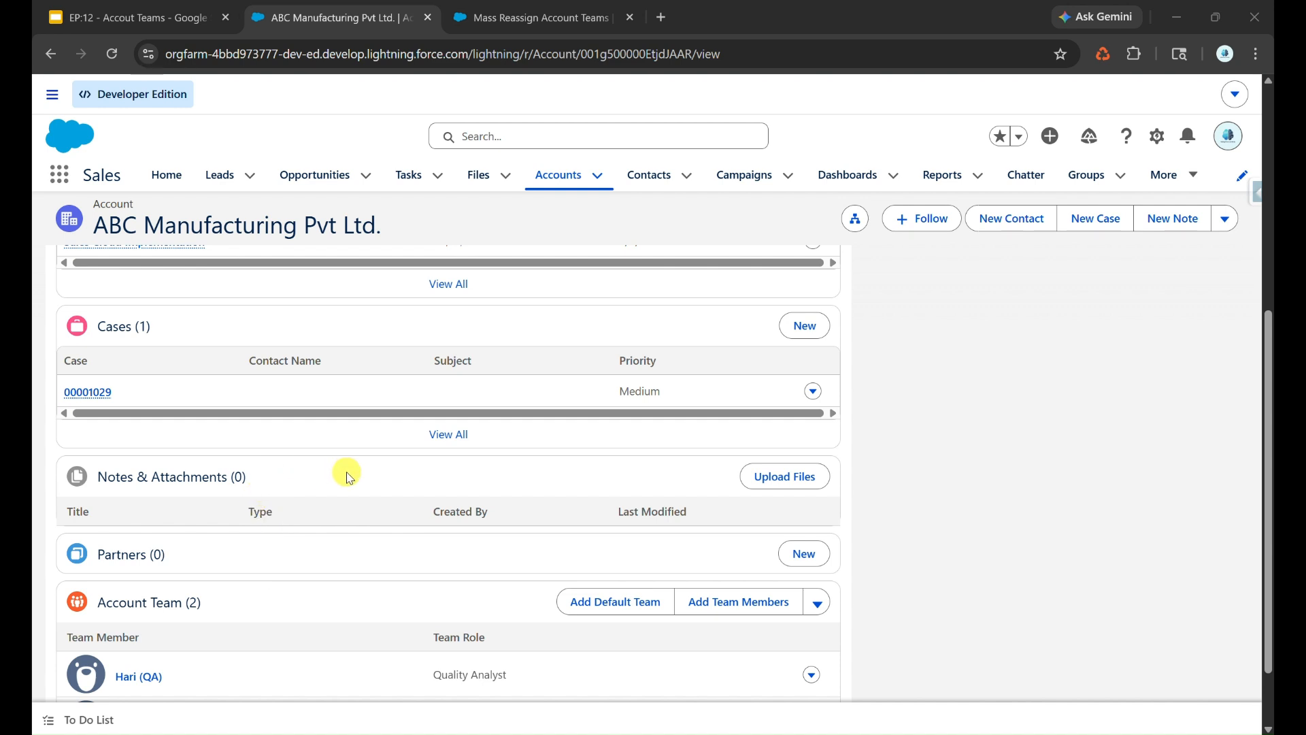
{"action": "scroll", "coordinate": [348, 477], "scroll_direction": "down", "scroll_amount": 1}
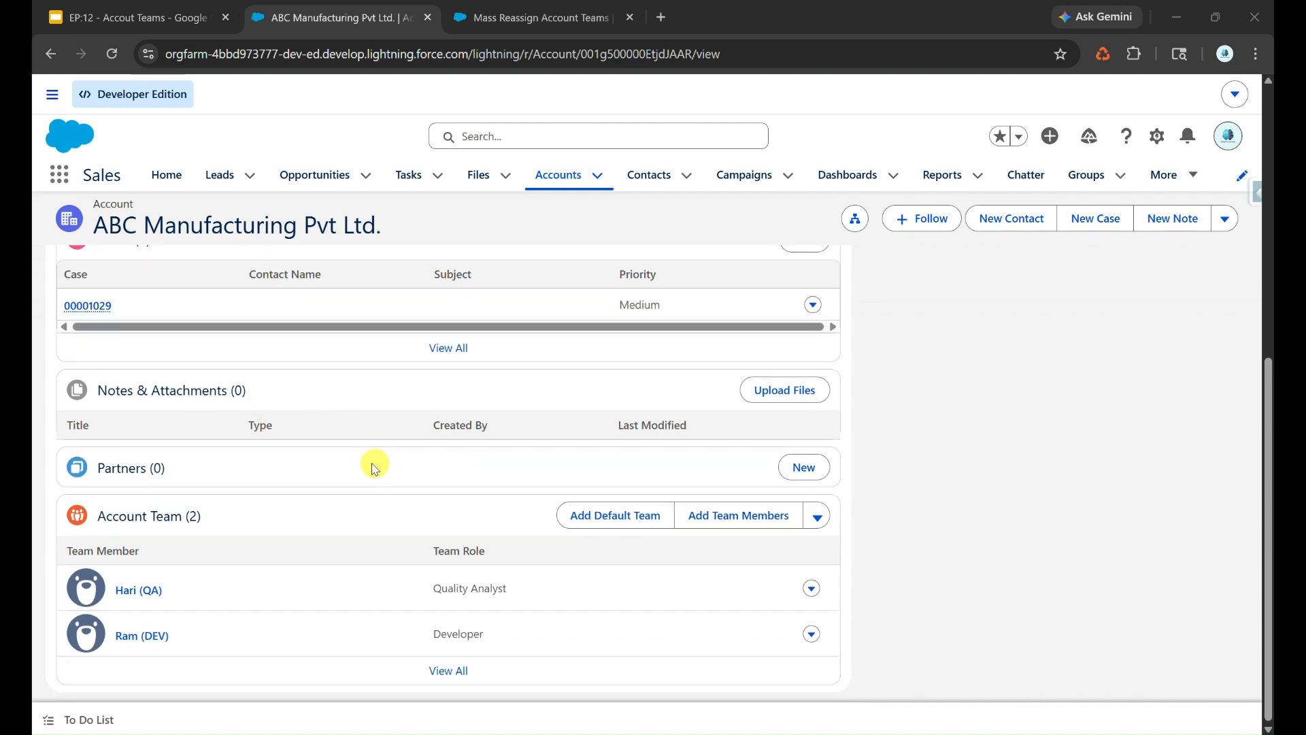
{"action": "left_click", "coordinate": [614, 517]}
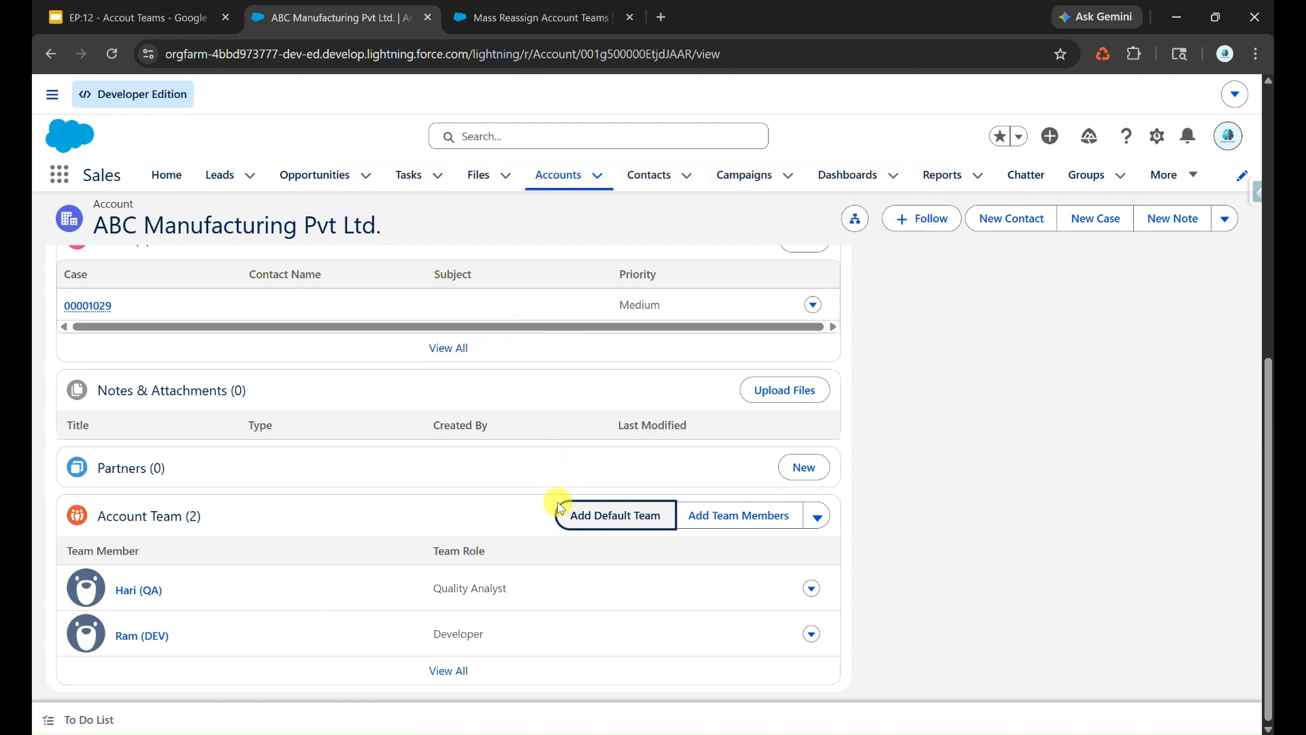
- Change the owner of ABC Manufacturing Pvt Ltd. to the Architect user with all transfer and keep-team options off, and check its related lists
{"action": "scroll", "coordinate": [564, 496], "scroll_direction": "up", "scroll_amount": 1}
{"action": "scroll", "coordinate": [564, 496], "scroll_direction": "up", "scroll_amount": 5}
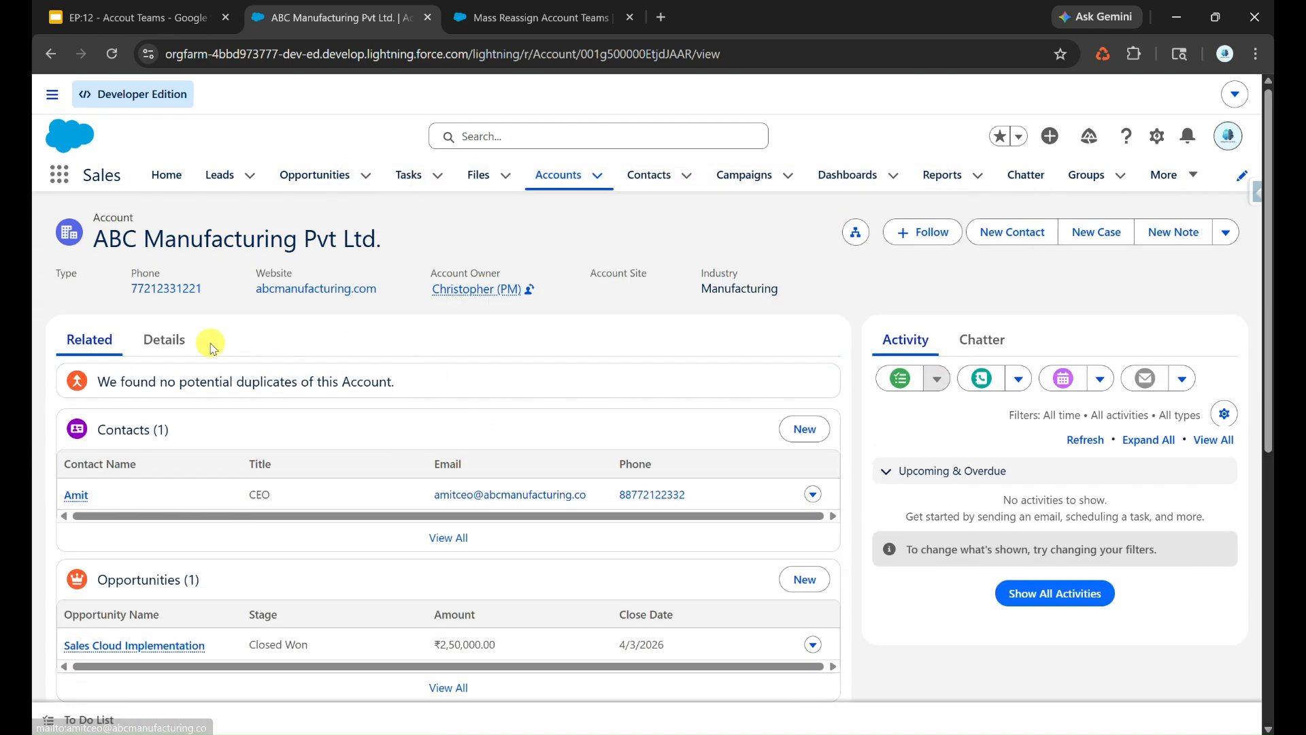
{"action": "left_click", "coordinate": [180, 346]}
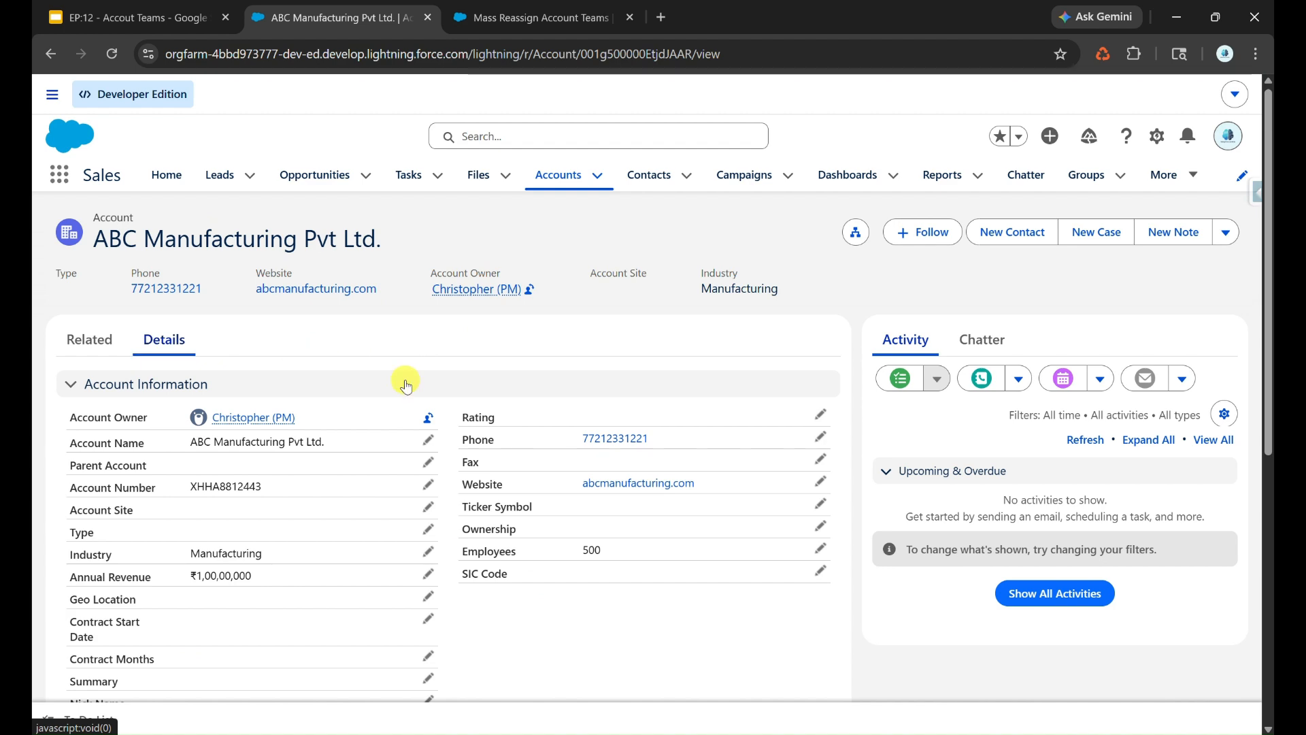
{"action": "left_click", "coordinate": [428, 418]}
{"action": "left_click", "coordinate": [554, 248]}
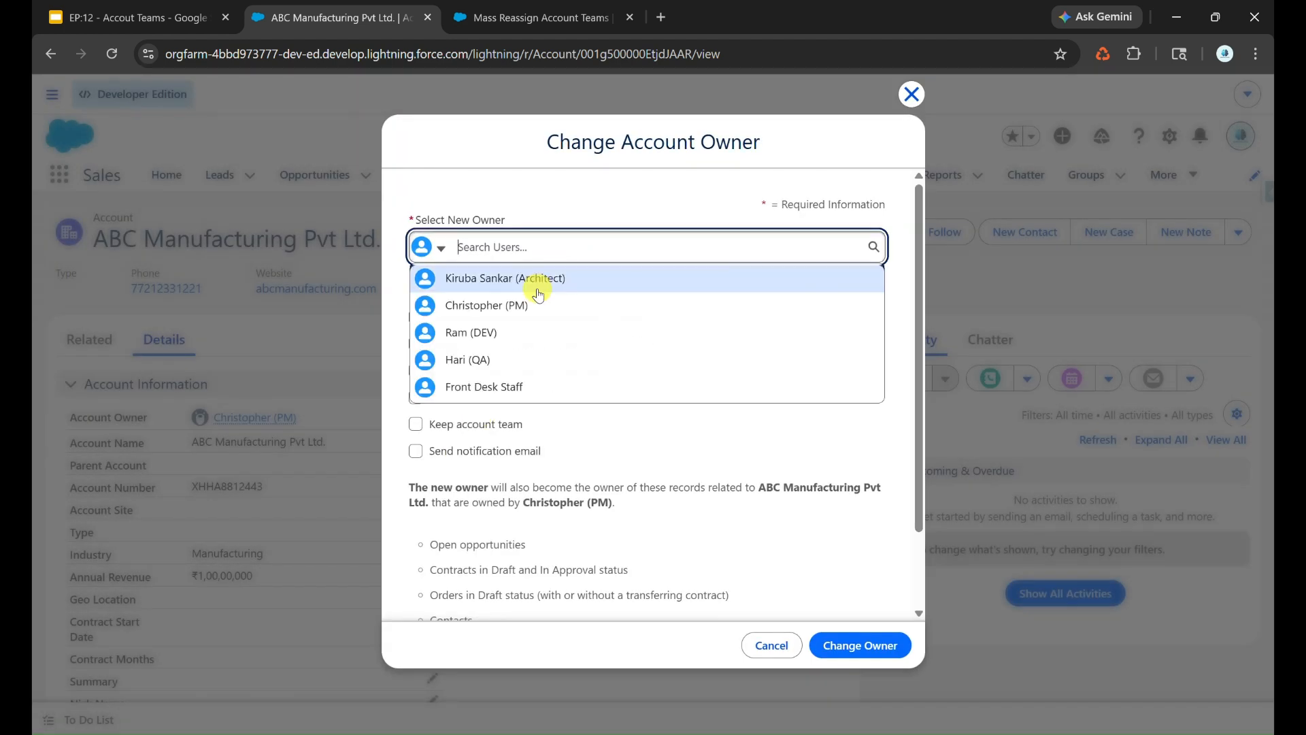
{"action": "left_click", "coordinate": [542, 280]}
{"action": "left_click", "coordinate": [890, 641]}
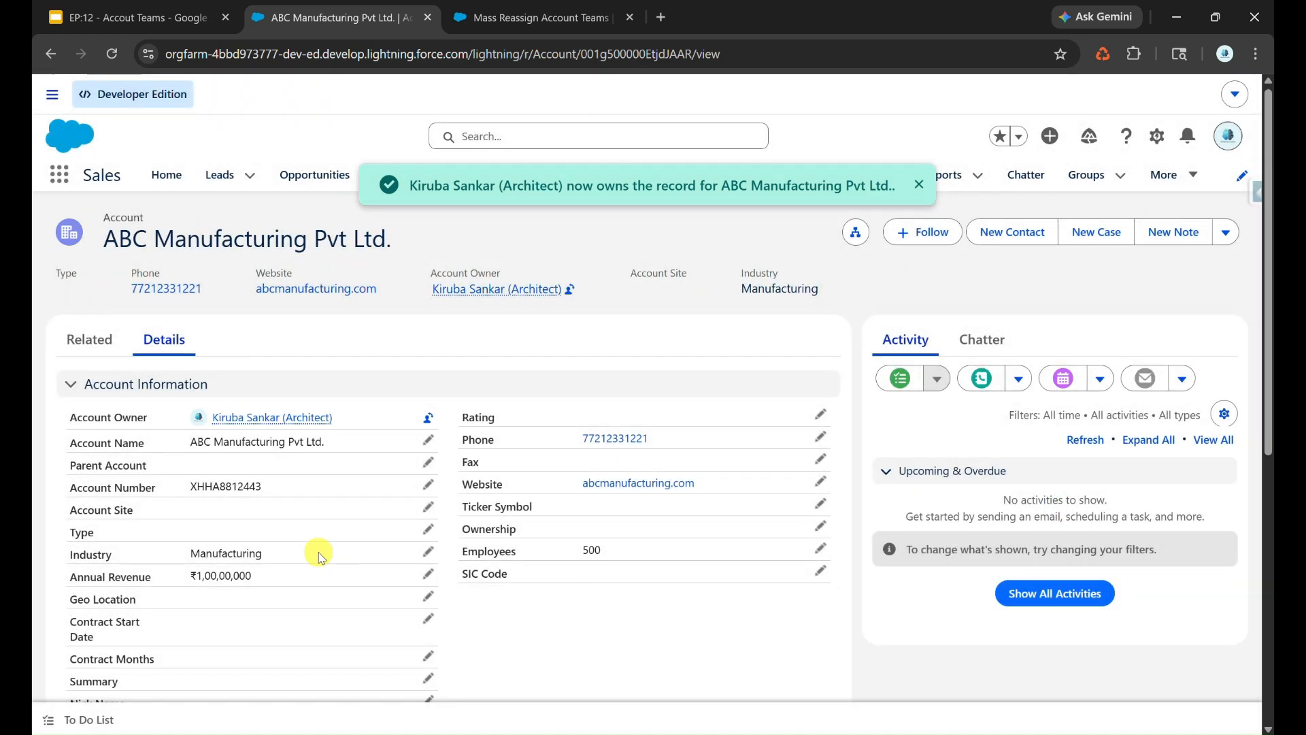
{"action": "left_click", "coordinate": [89, 340]}
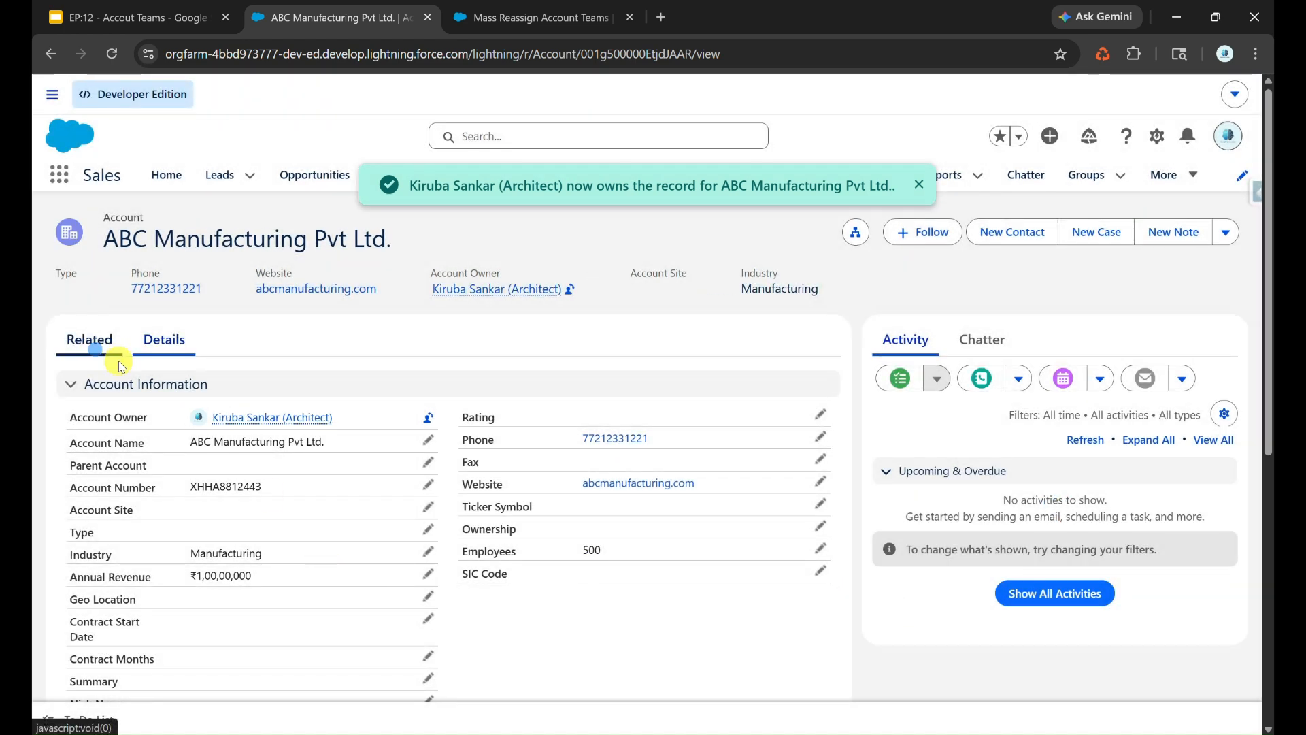
{"action": "scroll", "coordinate": [320, 503], "scroll_direction": "down", "scroll_amount": 10}
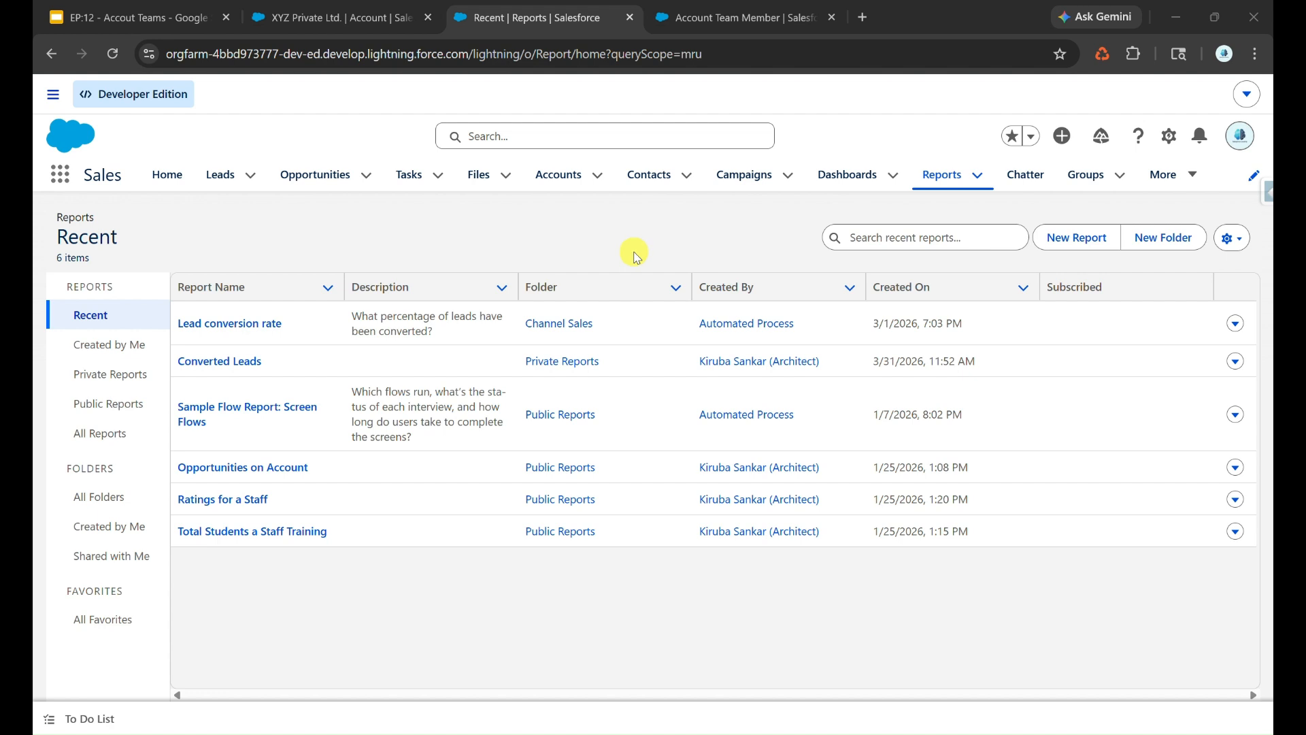
- Review the Bandwidth Used field on Account Team Member and in the PM member's entry on the XYZ Private Ltd. account
{"action": "left_click", "coordinate": [745, 18]}
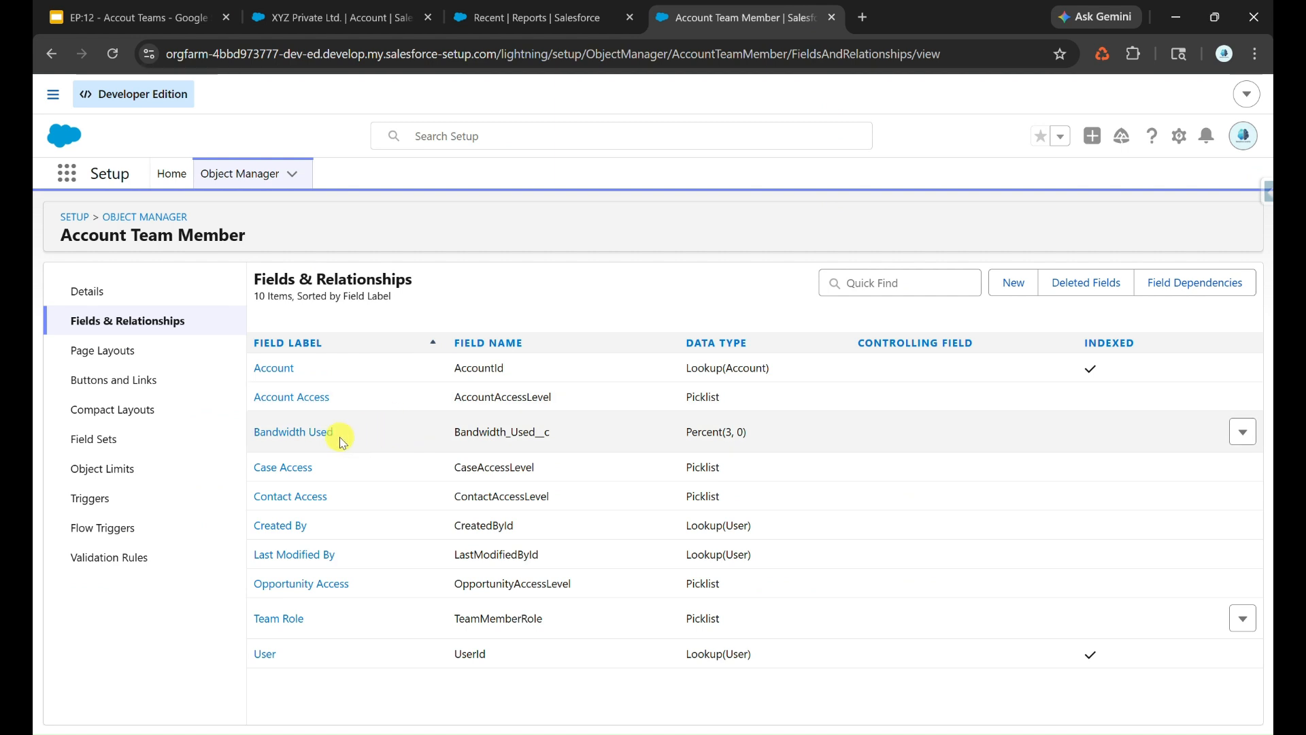
{"action": "left_click", "coordinate": [340, 18]}
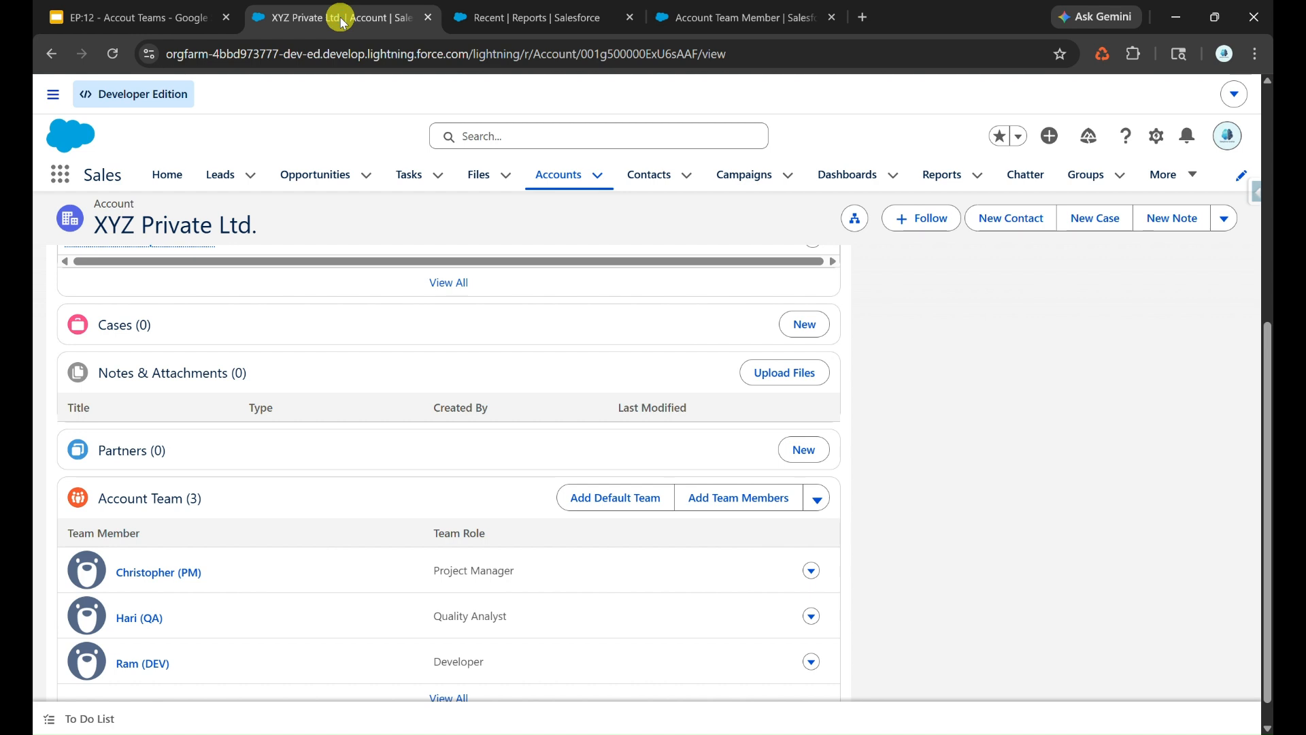
{"action": "left_click", "coordinate": [811, 571]}
{"action": "left_click", "coordinate": [807, 596]}
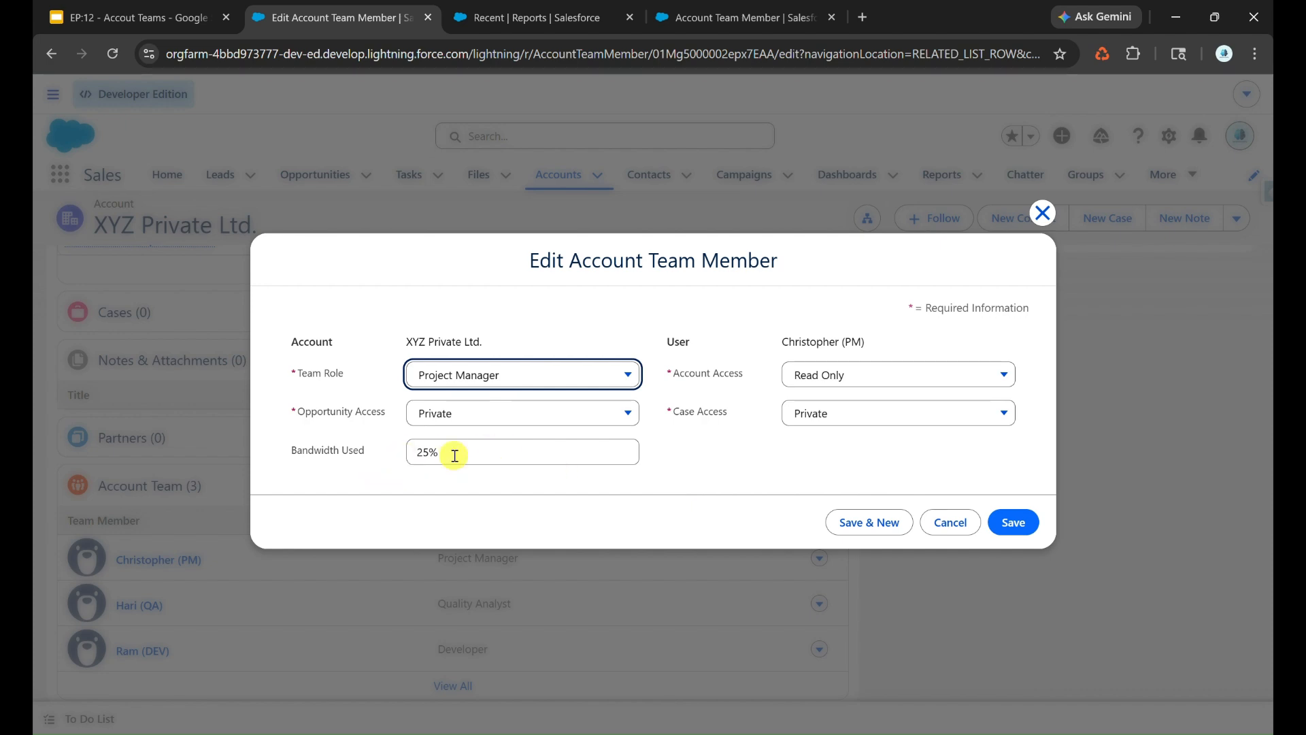
{"action": "left_click", "coordinate": [1042, 212]}
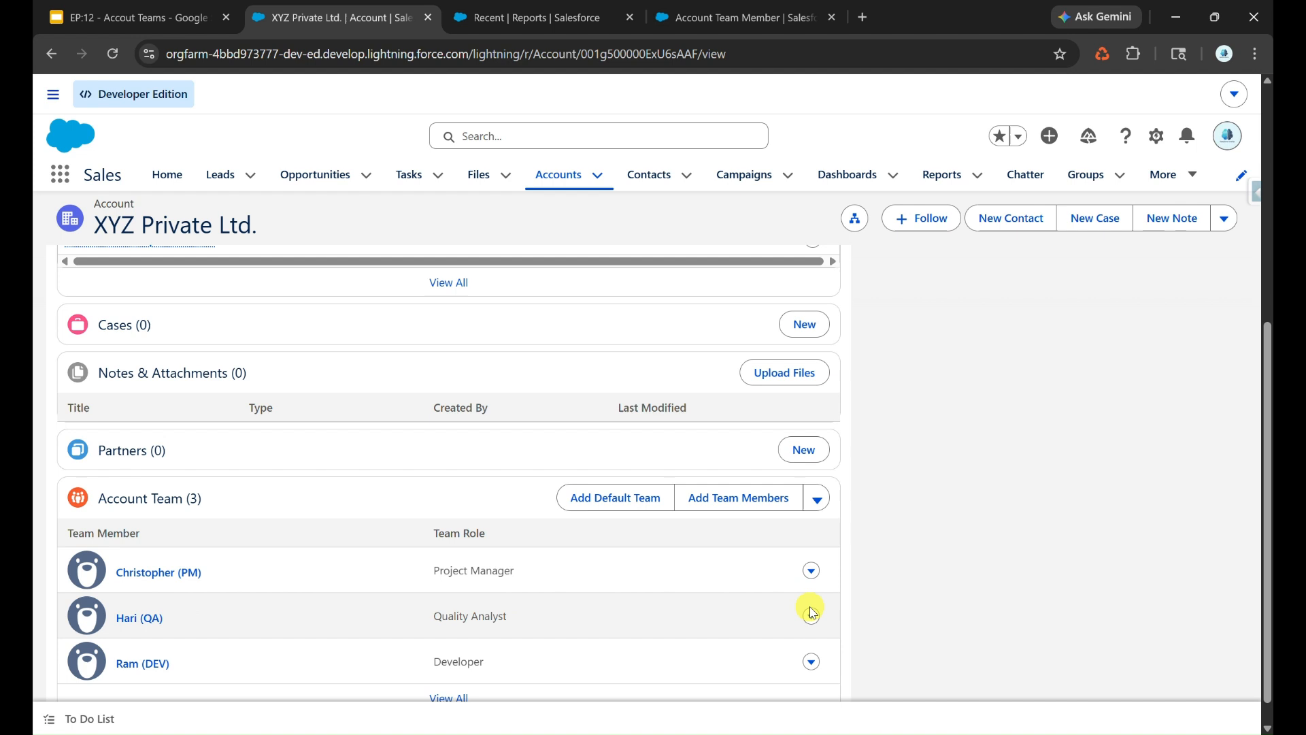
- Start a new report using the Account with Account Teams report type
{"action": "left_click", "coordinate": [537, 15]}
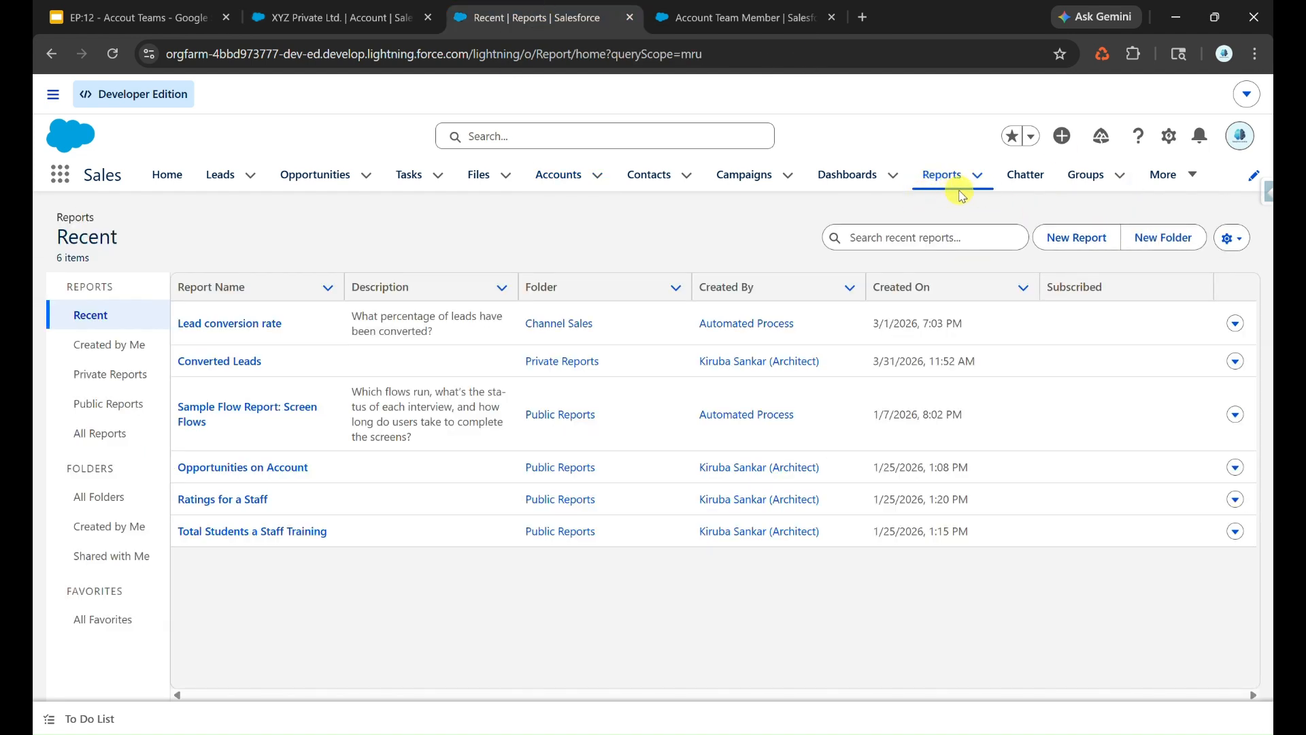
{"action": "left_click", "coordinate": [1073, 238]}
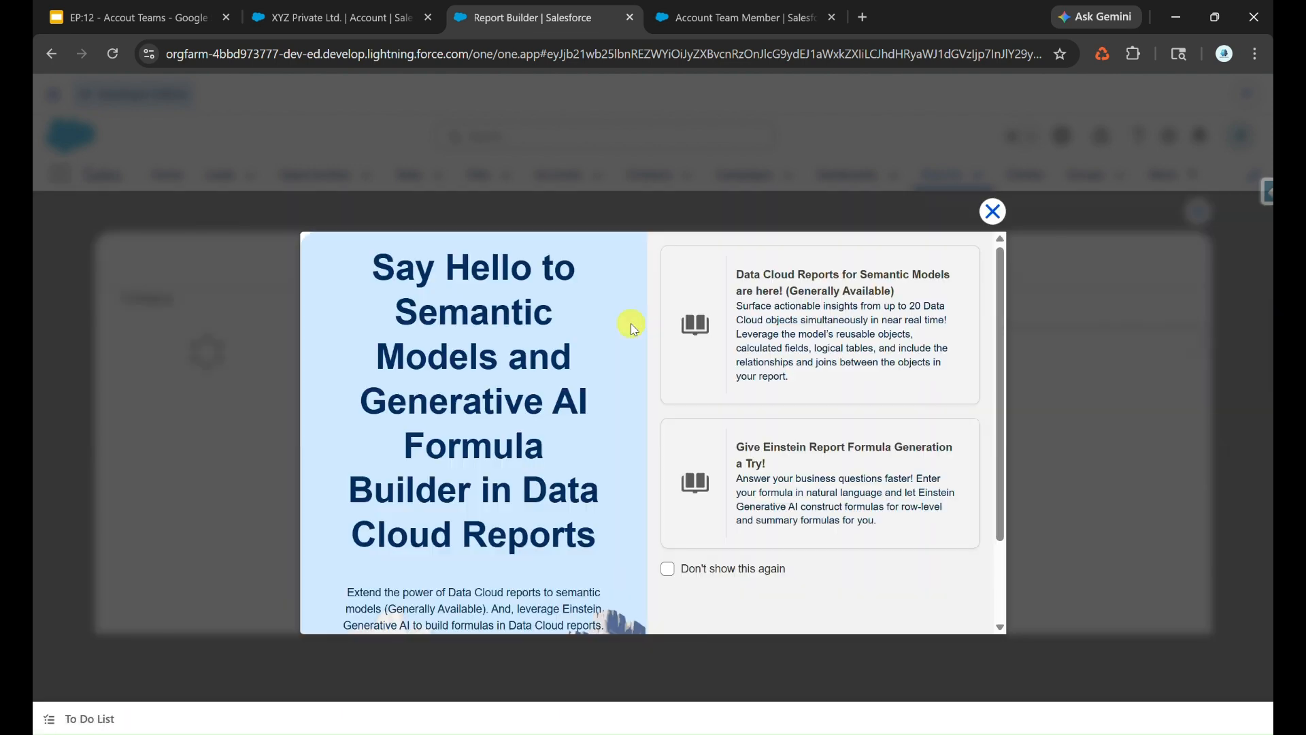
{"action": "left_click", "coordinate": [993, 207]}
{"action": "left_click", "coordinate": [275, 364]}
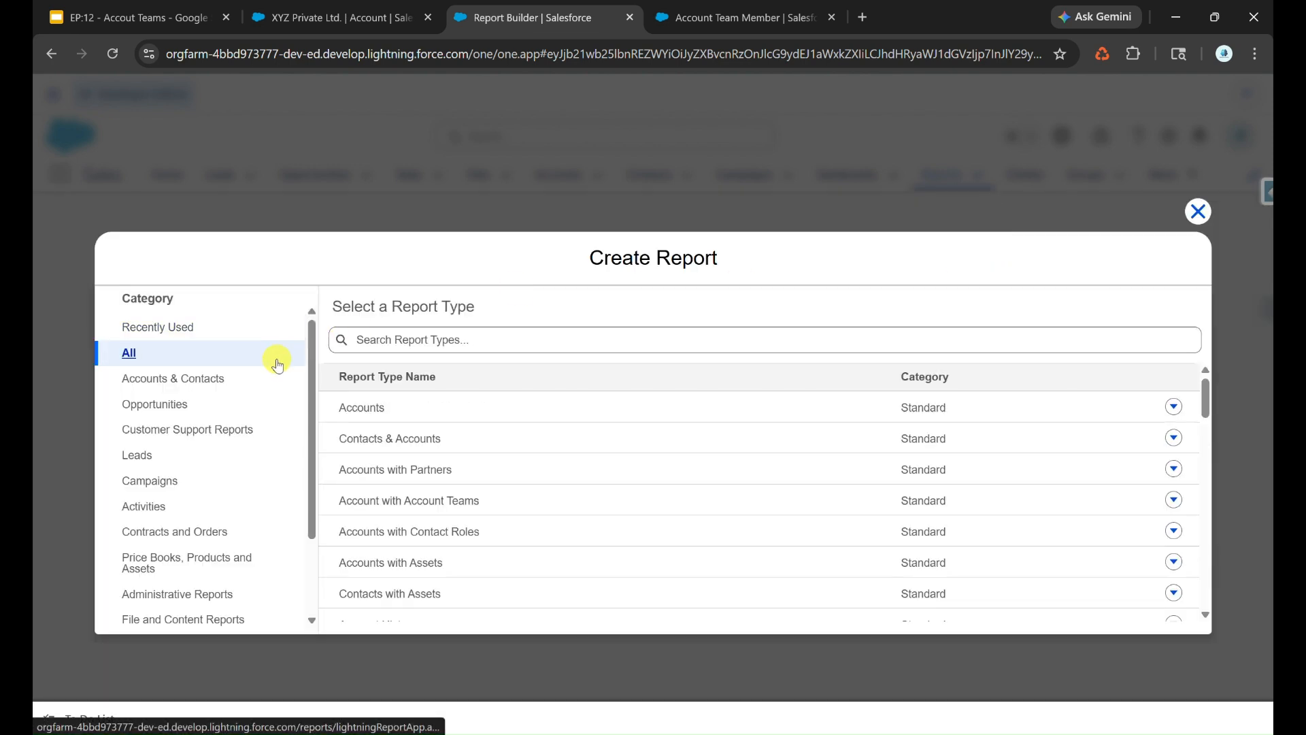
{"action": "left_click", "coordinate": [416, 340]}
{"action": "type", "text": "Team"}
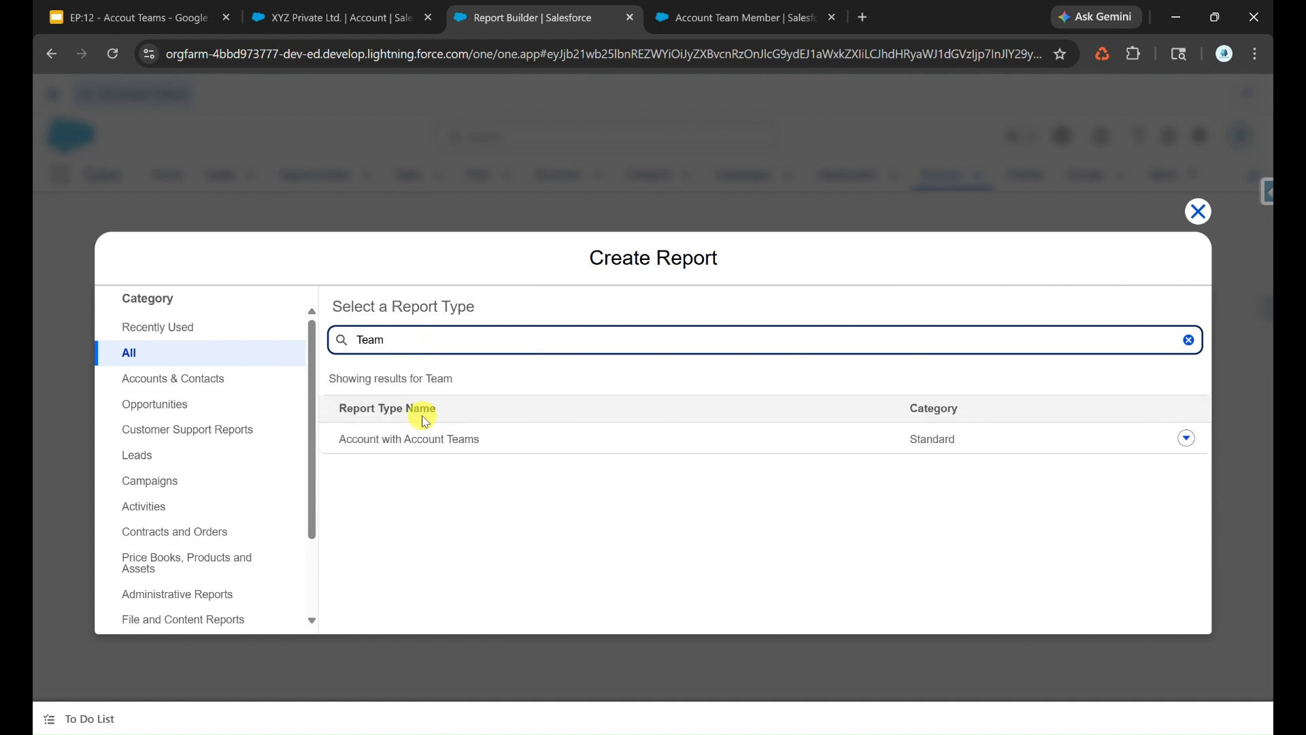
{"action": "left_click", "coordinate": [411, 441]}
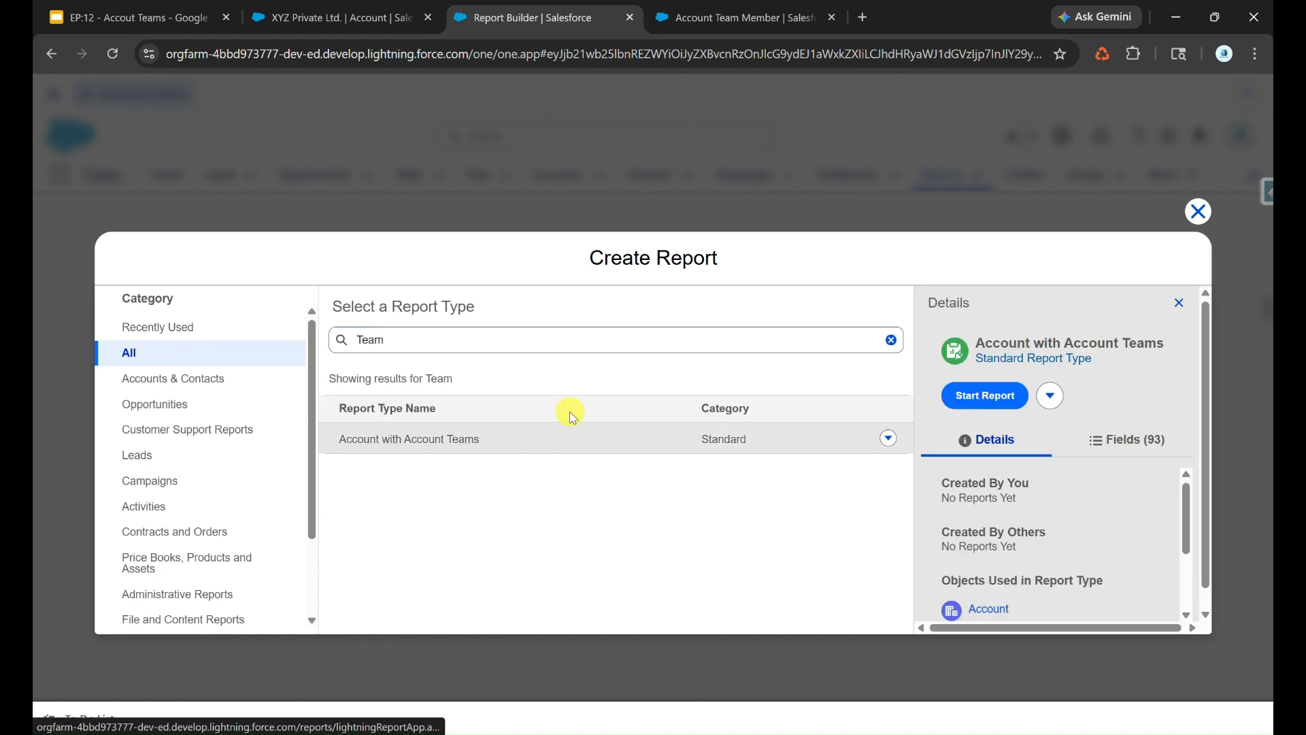
{"action": "left_click", "coordinate": [971, 396]}
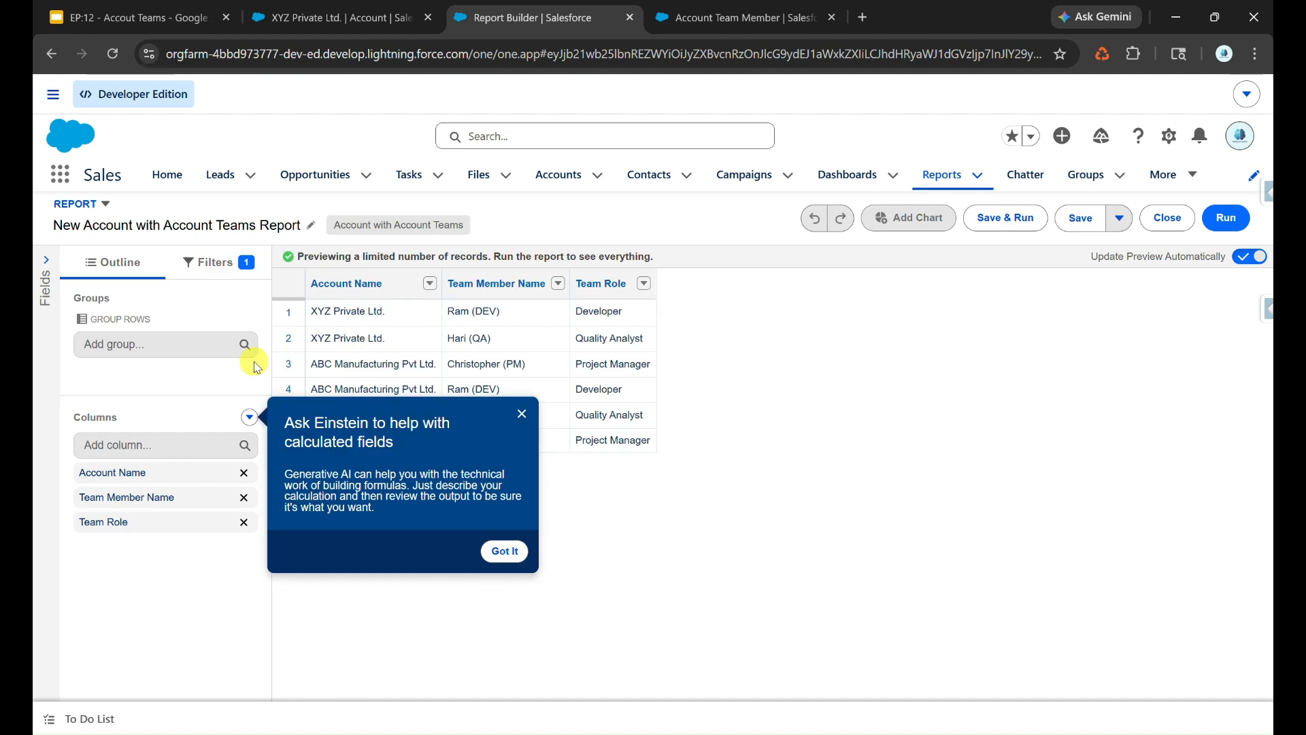
- Group the report rows by Team Member Name and add the Bandwidth Used column
{"action": "left_click", "coordinate": [186, 350]}
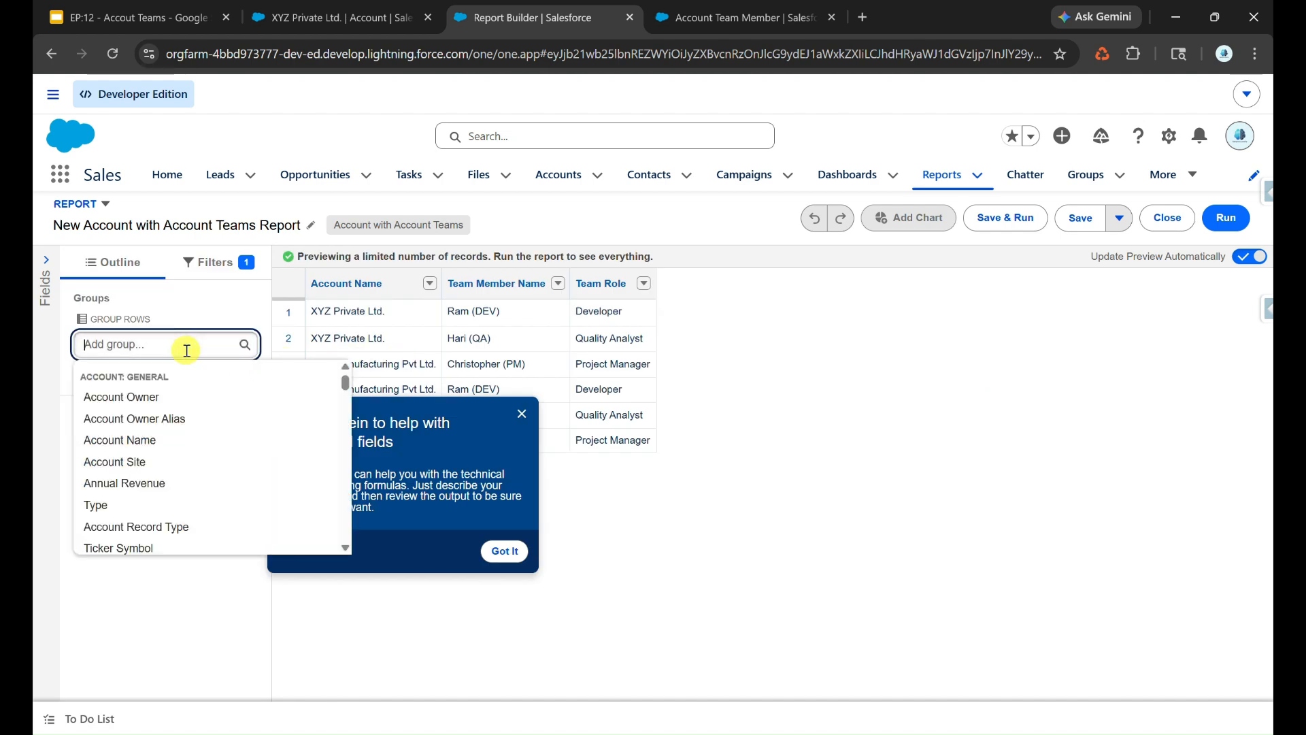
{"action": "type", "text": "Team"}
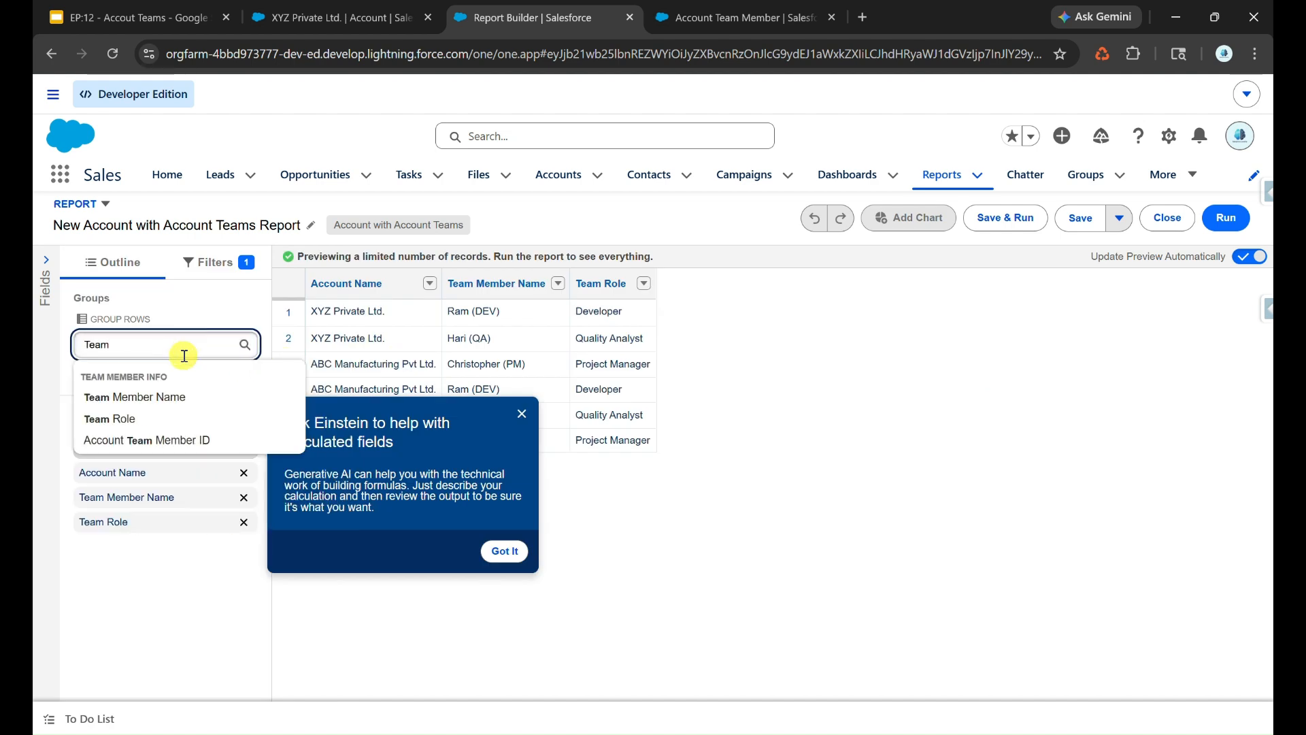
{"action": "left_click", "coordinate": [170, 397]}
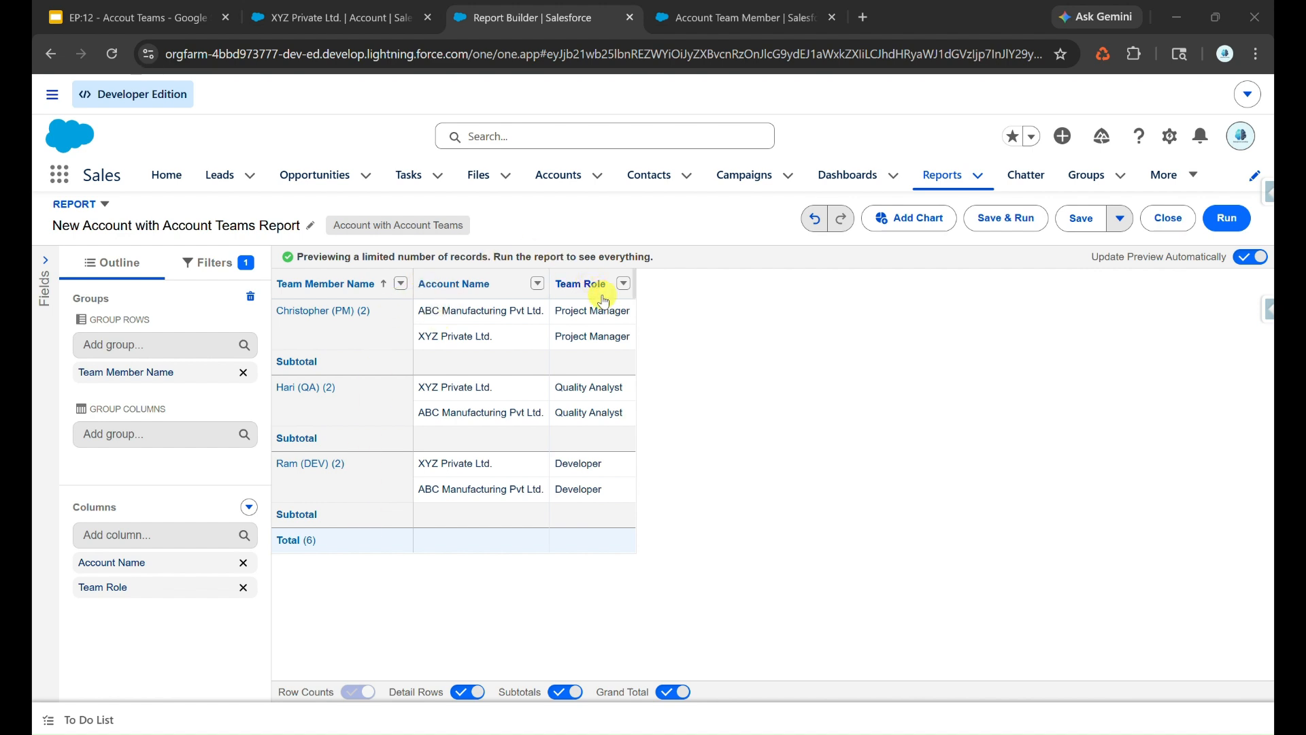
{"action": "left_click", "coordinate": [135, 534]}
{"action": "type", "text": "Ban"}
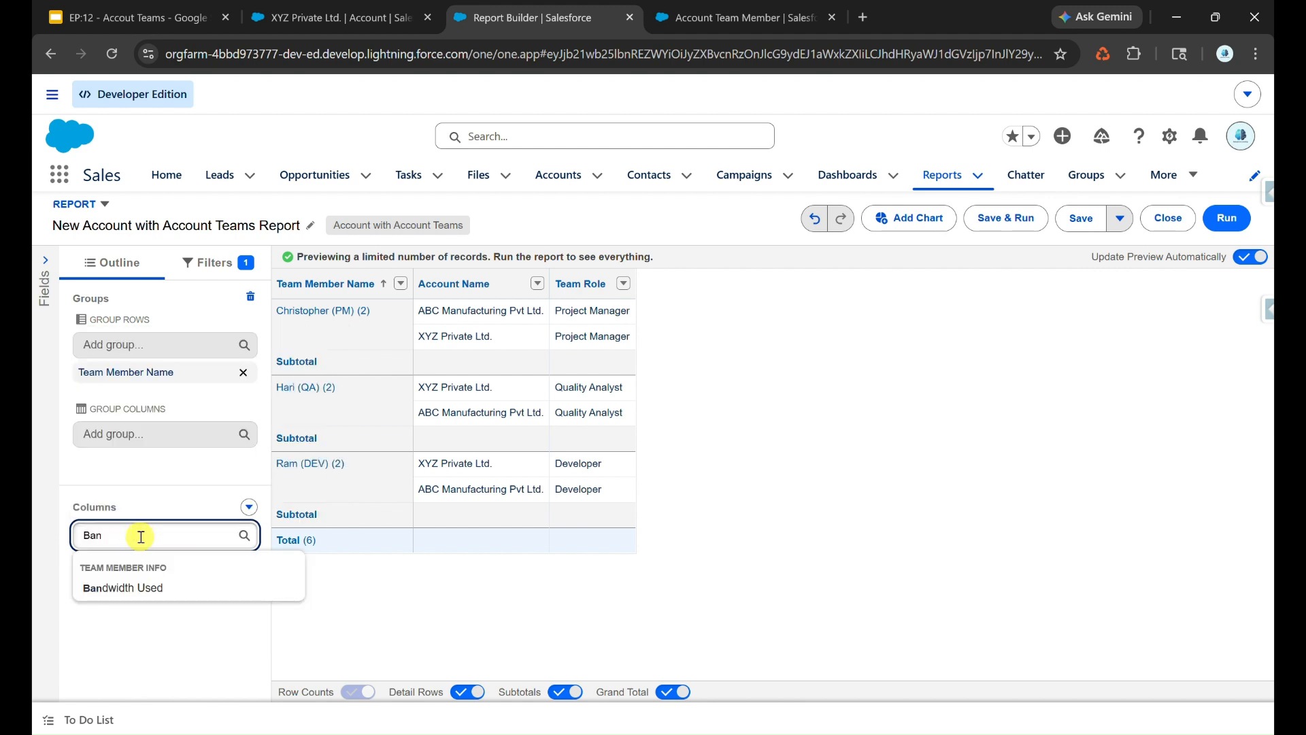
{"action": "left_click", "coordinate": [152, 587]}
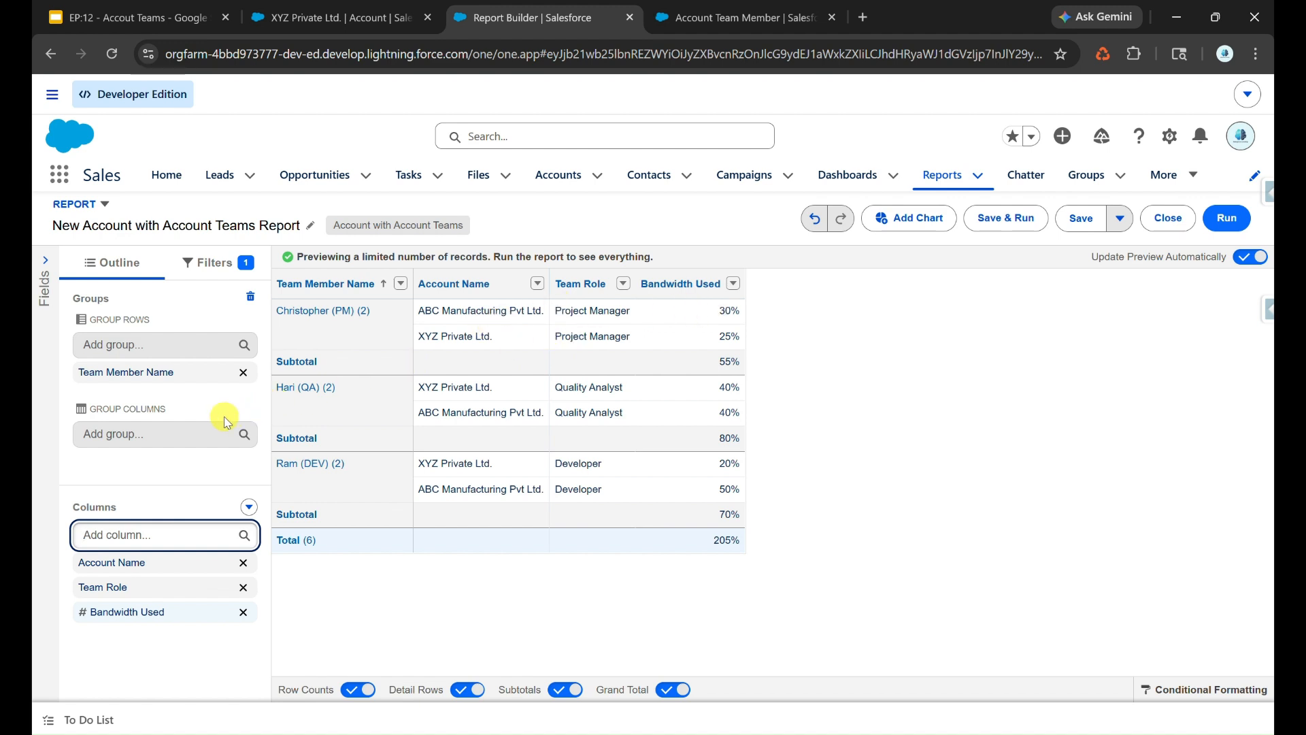
- Group the report columns by Account Name
{"action": "left_click", "coordinate": [197, 433]}
{"action": "type", "text": "Acc"}
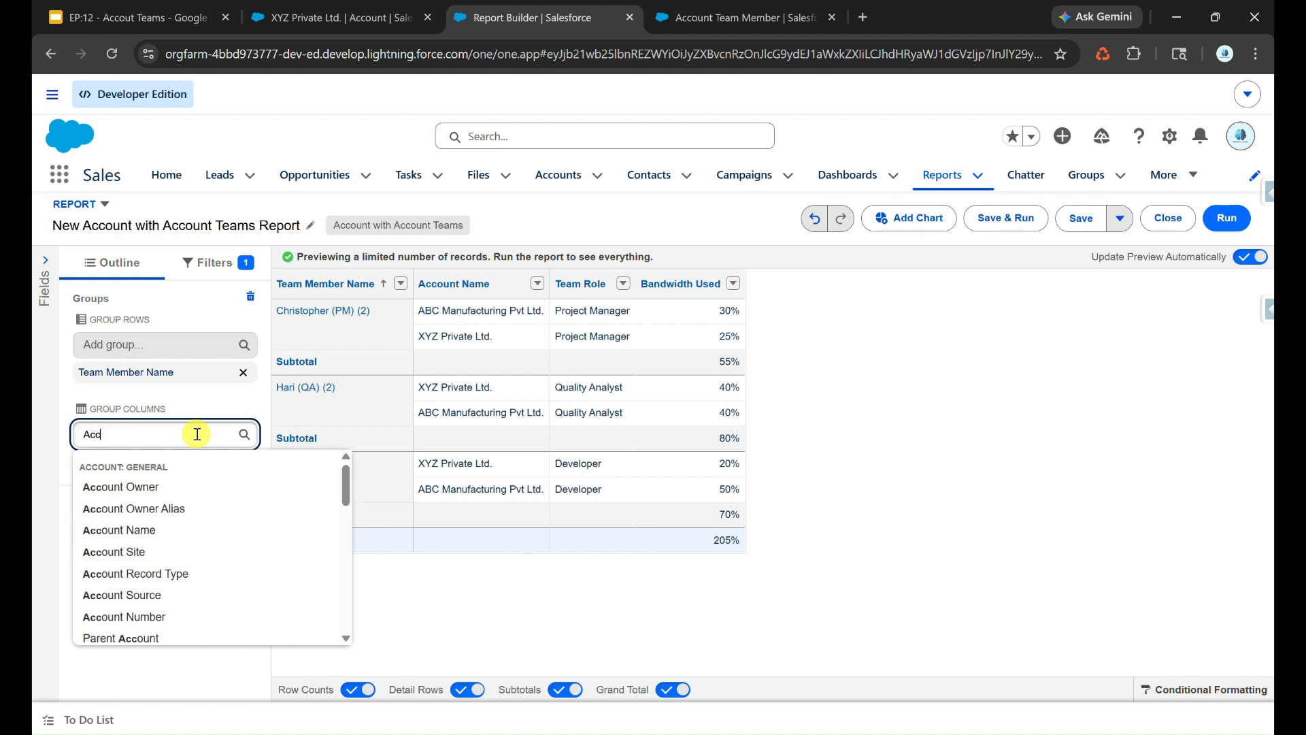
{"action": "left_click", "coordinate": [129, 530]}
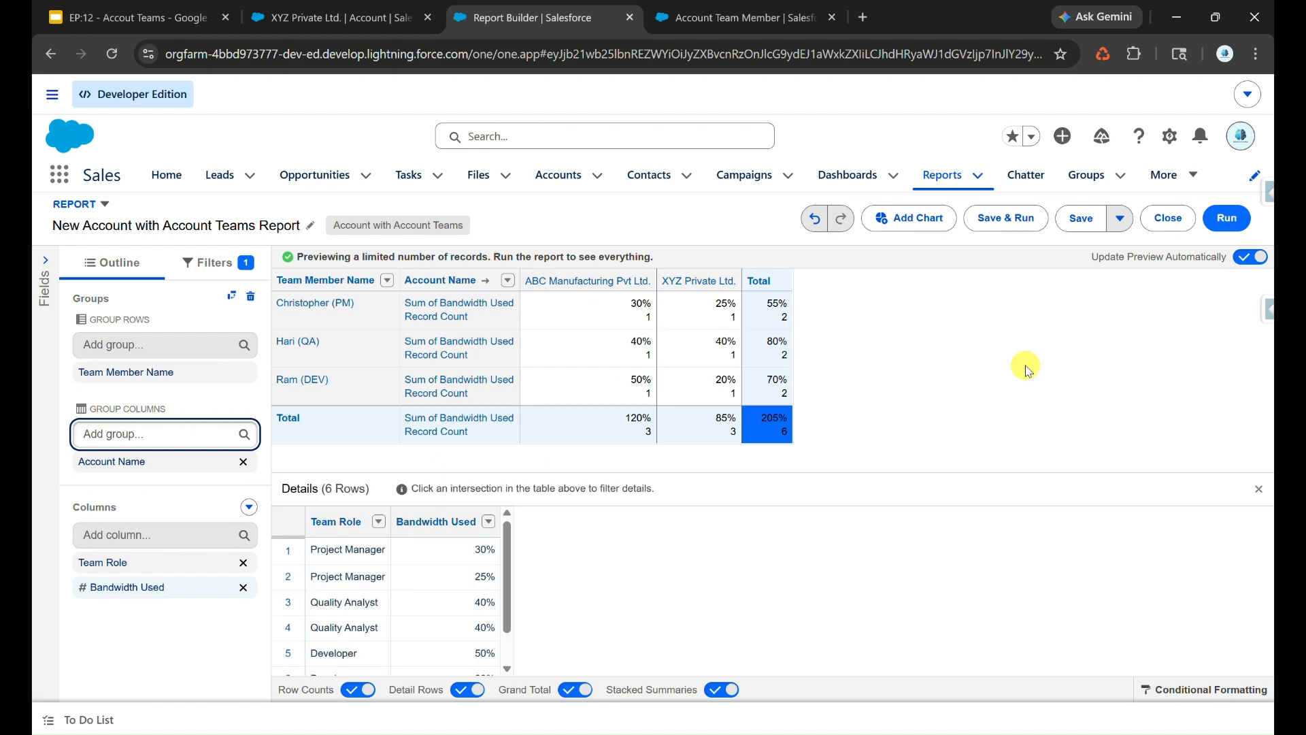
- Add a Stacked Column chart to the report, run it, and inspect the DEV member's bandwidth for ABC Manufacturing Pvt Ltd
{"action": "left_click", "coordinate": [915, 218]}
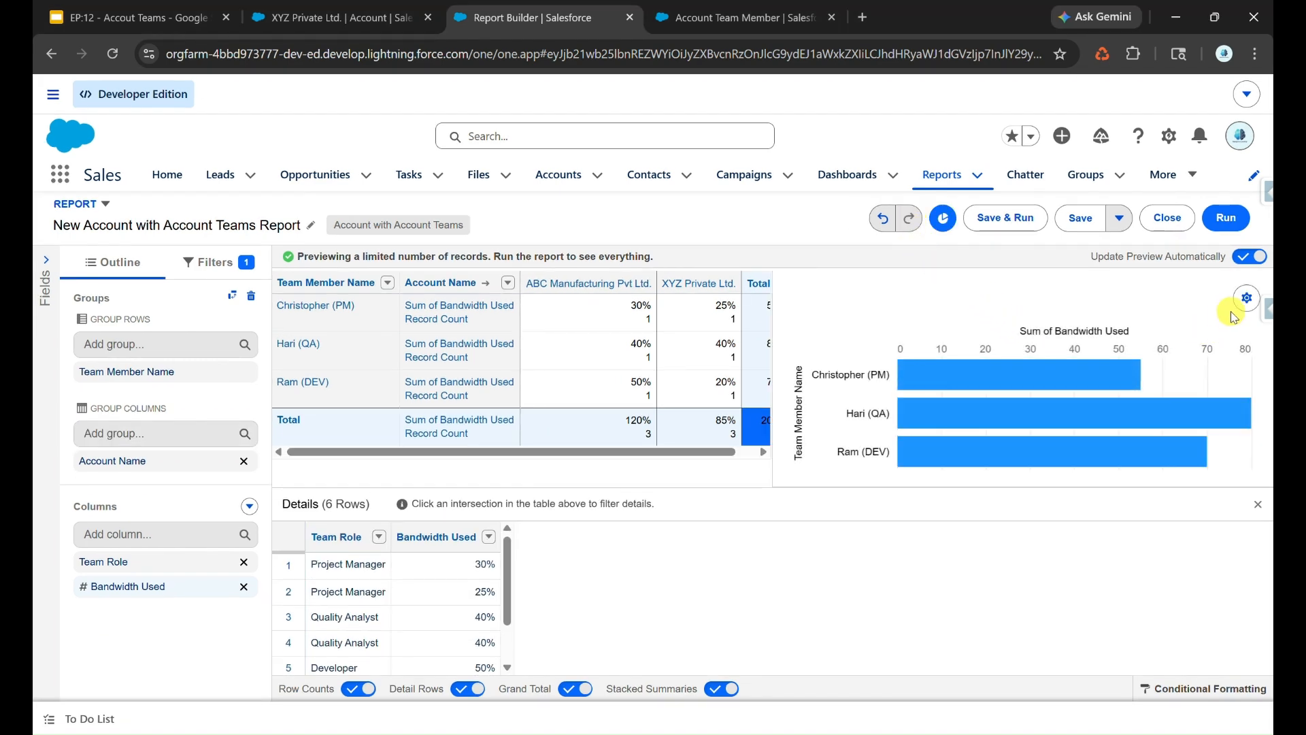
{"action": "left_click", "coordinate": [1246, 297]}
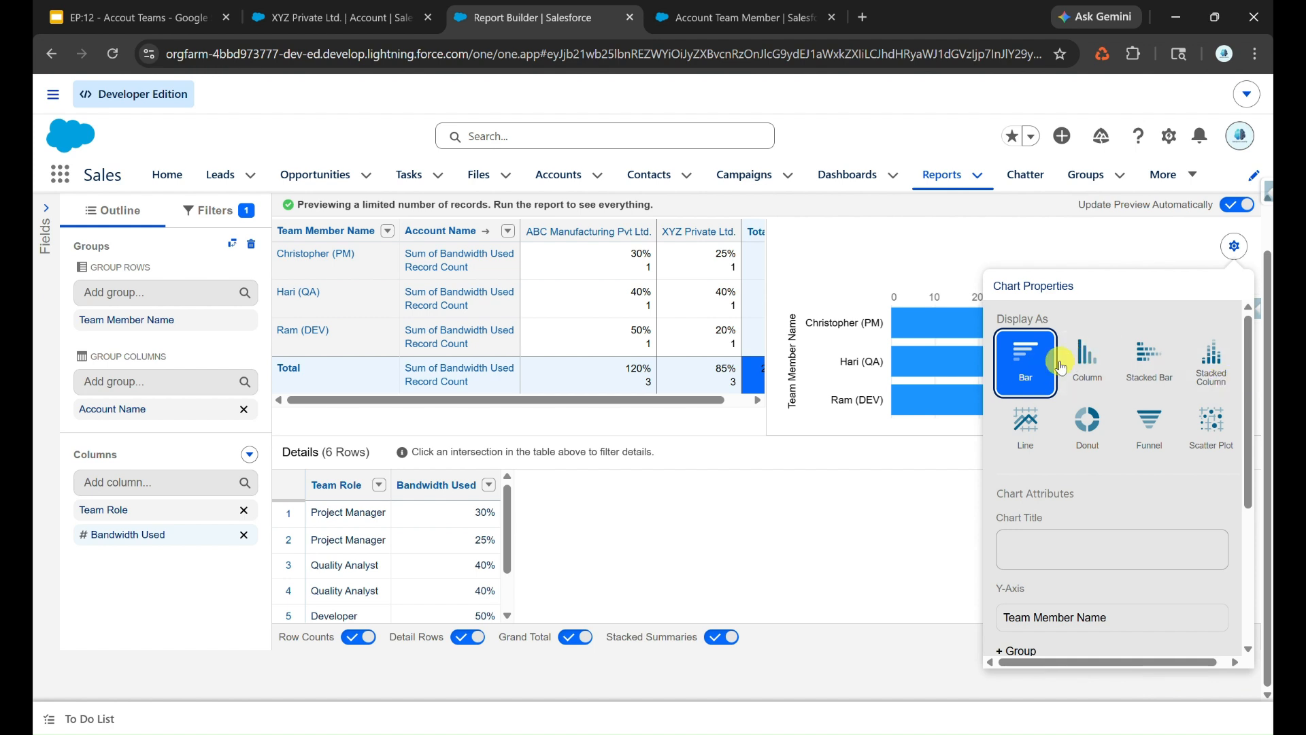
{"action": "left_click", "coordinate": [1212, 367]}
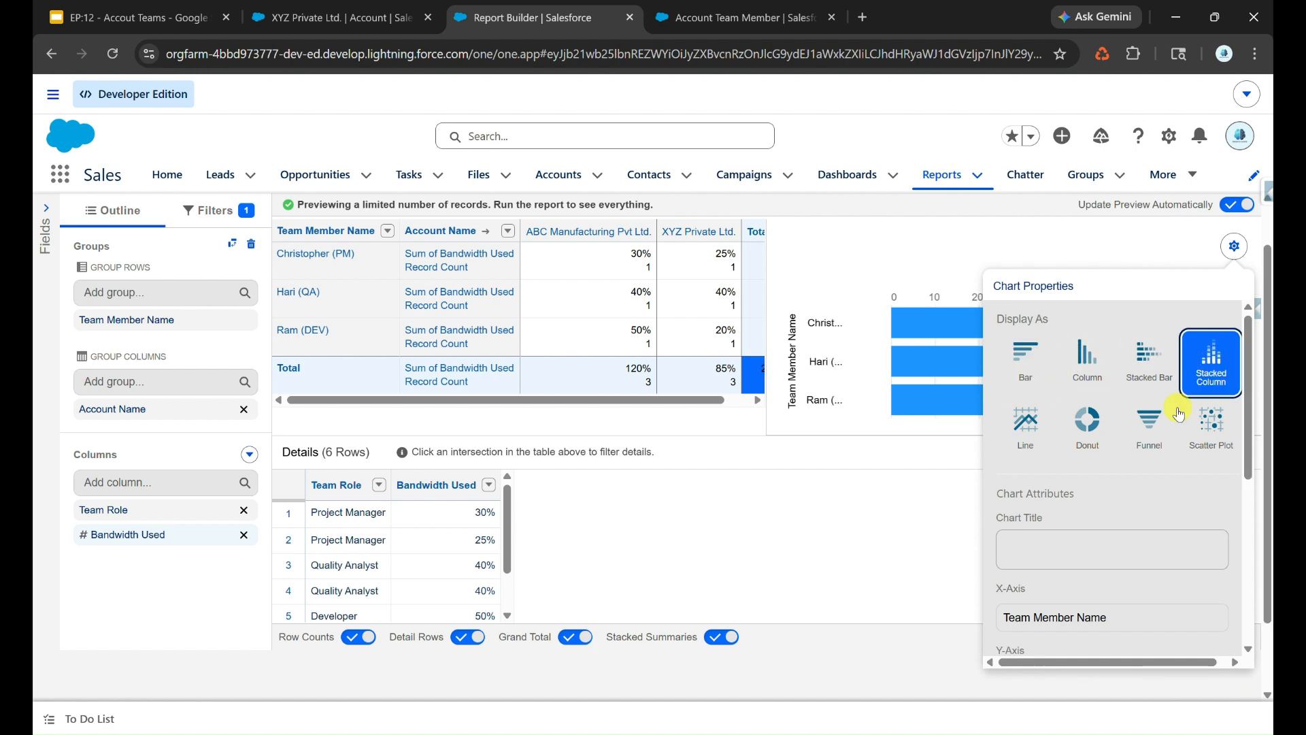
{"action": "left_click", "coordinate": [1237, 252]}
{"action": "left_click", "coordinate": [1227, 216]}
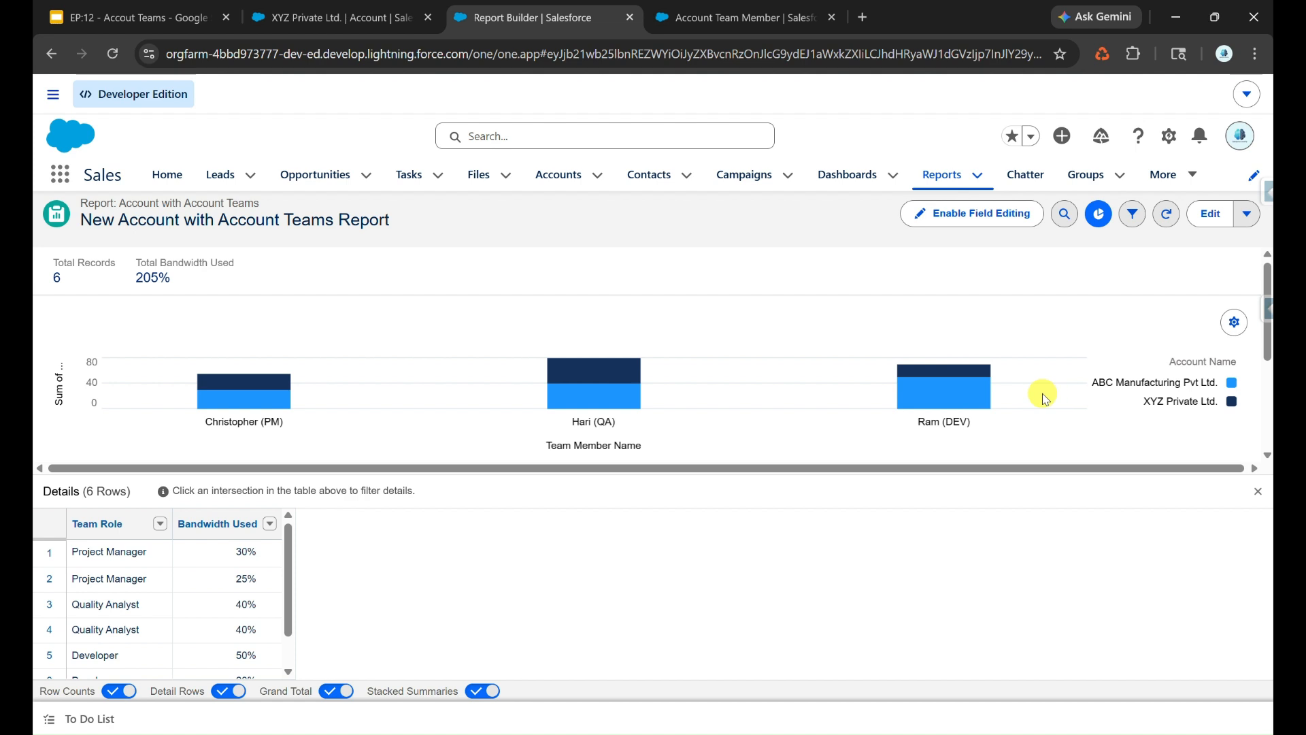
{"action": "mouse_move", "coordinate": [968, 399]}
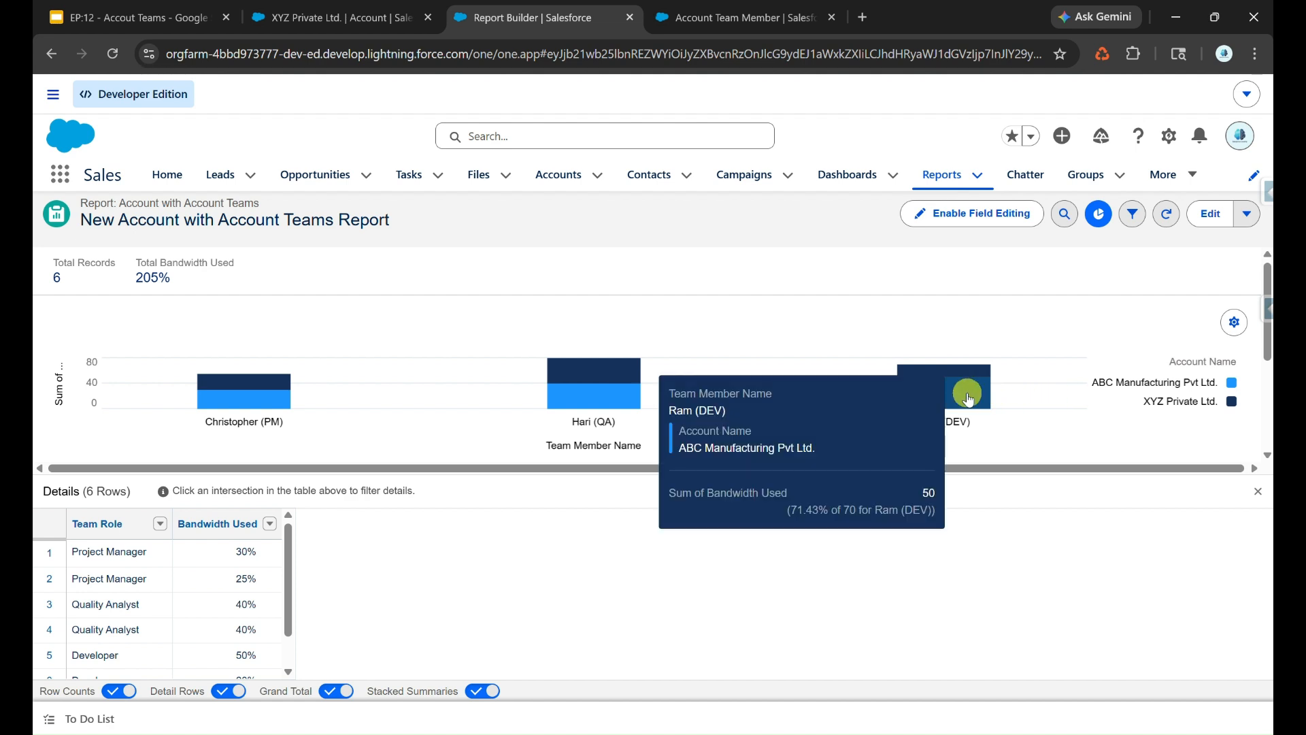